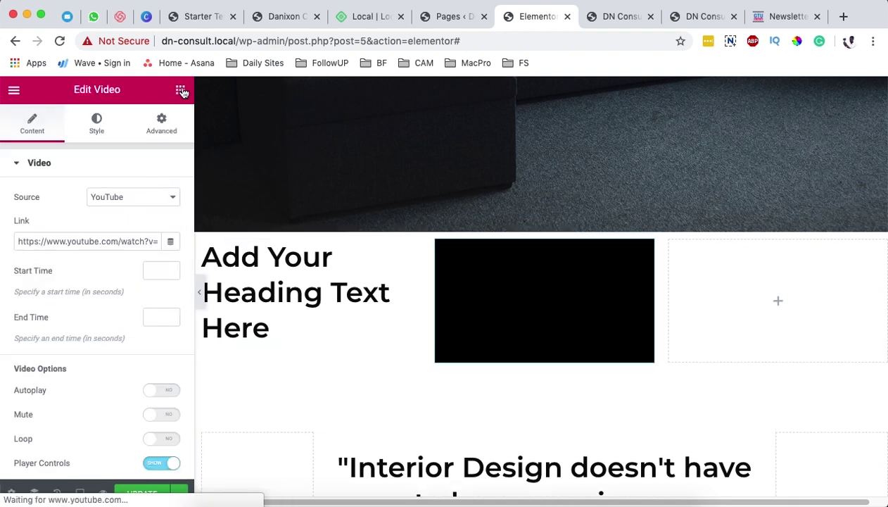
Browse the Elementor widget library through the Basic and Pro widget groups.
{"action": "left_click", "coordinate": [180, 89]}
{"action": "left_click", "coordinate": [160, 146]}
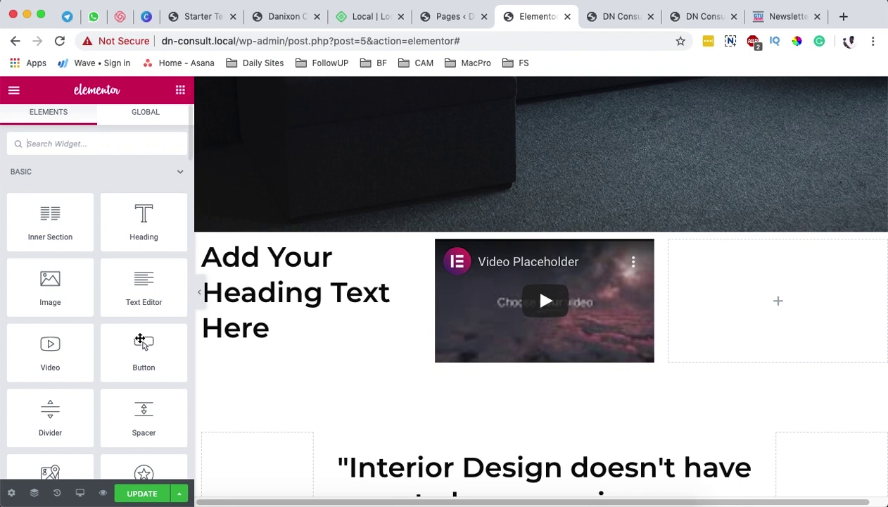
{"action": "scroll", "coordinate": [144, 331], "scroll_direction": "down", "scroll_amount": 3}
{"action": "scroll", "coordinate": [143, 363], "scroll_direction": "down", "scroll_amount": 4}
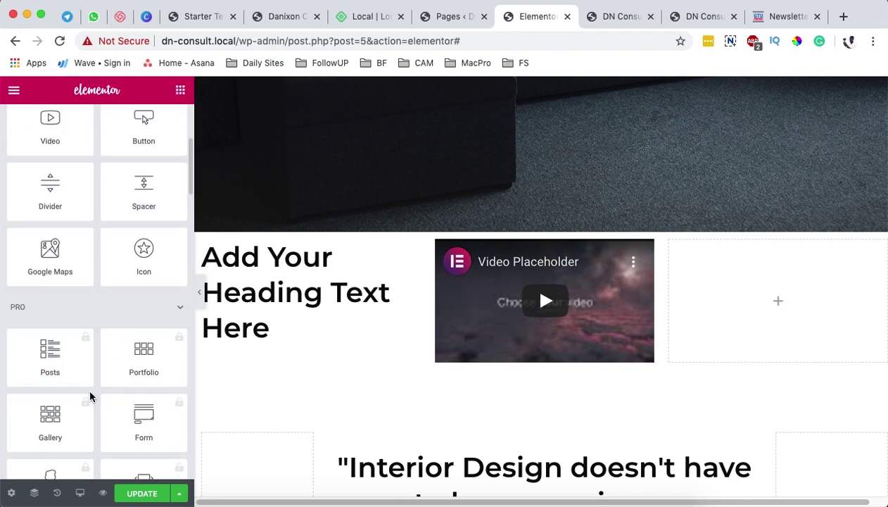
{"action": "scroll", "coordinate": [106, 380], "scroll_direction": "down", "scroll_amount": 5}
{"action": "mouse_move", "coordinate": [40, 415]}
{"action": "left_mouse_down"}
{"action": "mouse_move", "coordinate": [654, 337]}
{"action": "mouse_move", "coordinate": [755, 301]}
{"action": "mouse_move", "coordinate": [35, 422]}
{"action": "left_mouse_up"}
{"action": "left_click", "coordinate": [208, 362]}
{"action": "scroll", "coordinate": [67, 338], "scroll_direction": "up", "scroll_amount": 5}
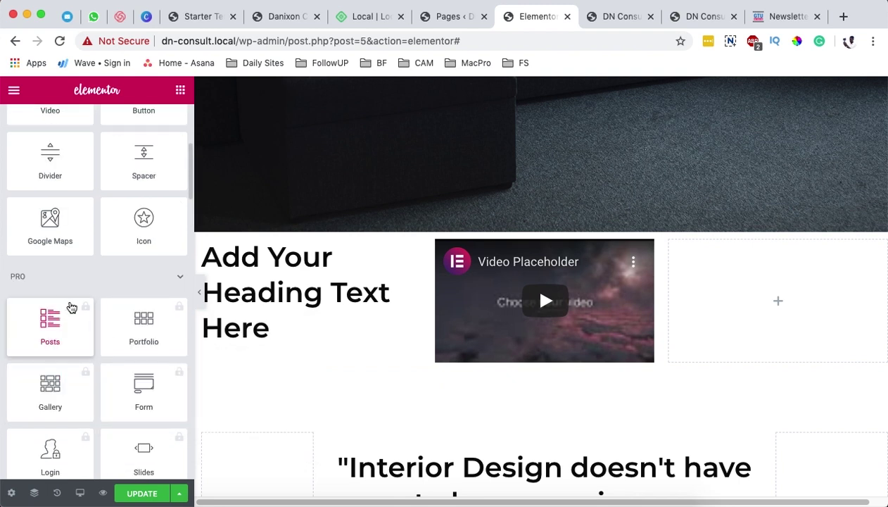
{"action": "scroll", "coordinate": [51, 360], "scroll_direction": "down", "scroll_amount": 3}
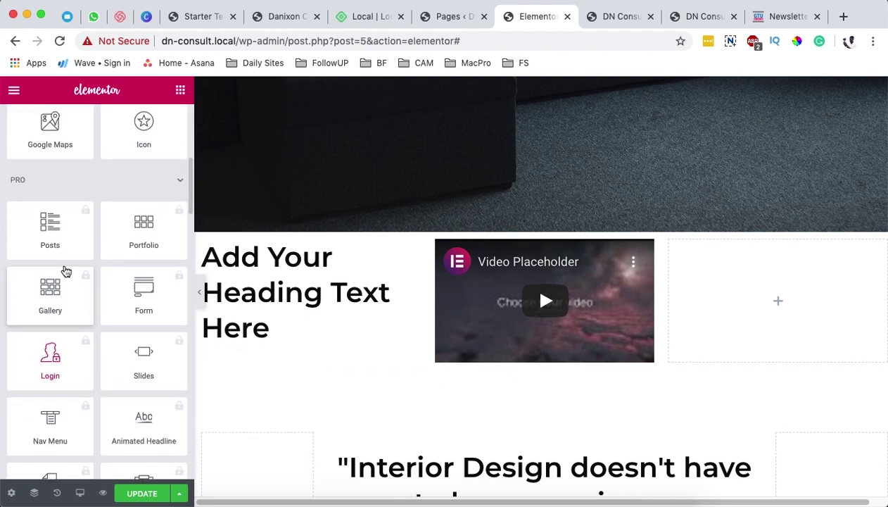
{"action": "scroll", "coordinate": [63, 336], "scroll_direction": "down", "scroll_amount": 3}
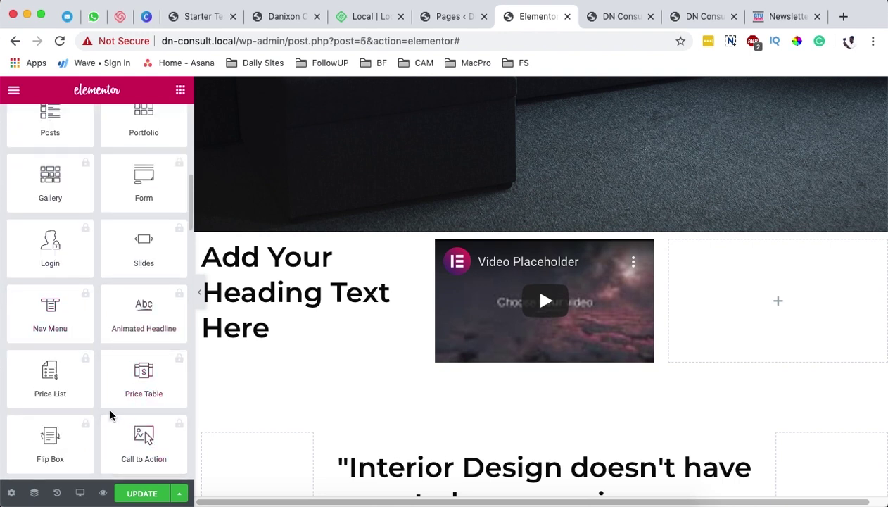
{"action": "scroll", "coordinate": [110, 415], "scroll_direction": "down", "scroll_amount": 2}
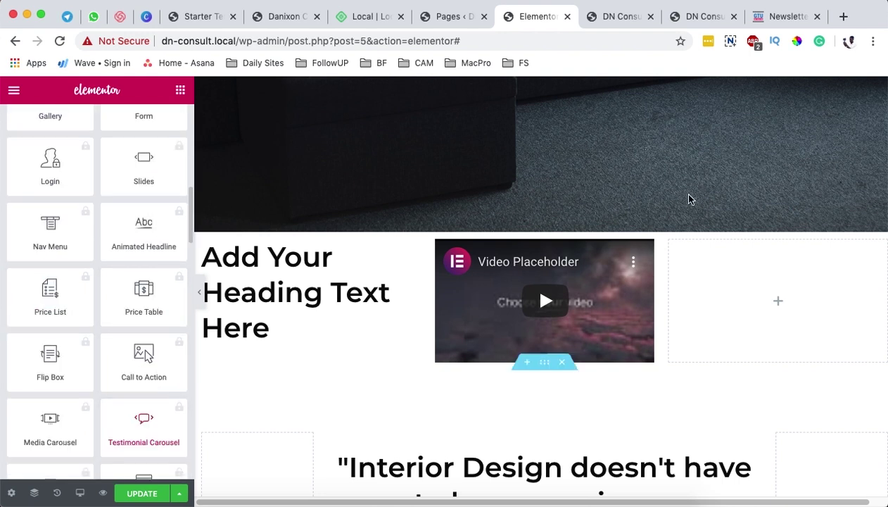
Load gotechug.com/elem in a new browser tab.
{"action": "left_click", "coordinate": [843, 17]}
{"action": "type", "text": "gotechug.com"}
{"action": "type", "text": "/elem"}
{"action": "key", "text": "Return"}
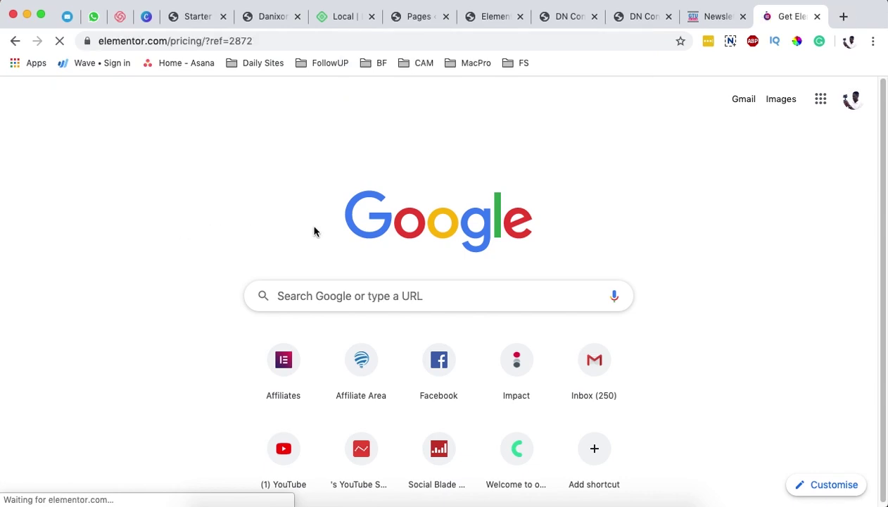
Examine the Elementor pricing page's Free versus Pro comparison and the list of additional Pro features.
{"action": "scroll", "coordinate": [394, 239], "scroll_direction": "down", "scroll_amount": 15}
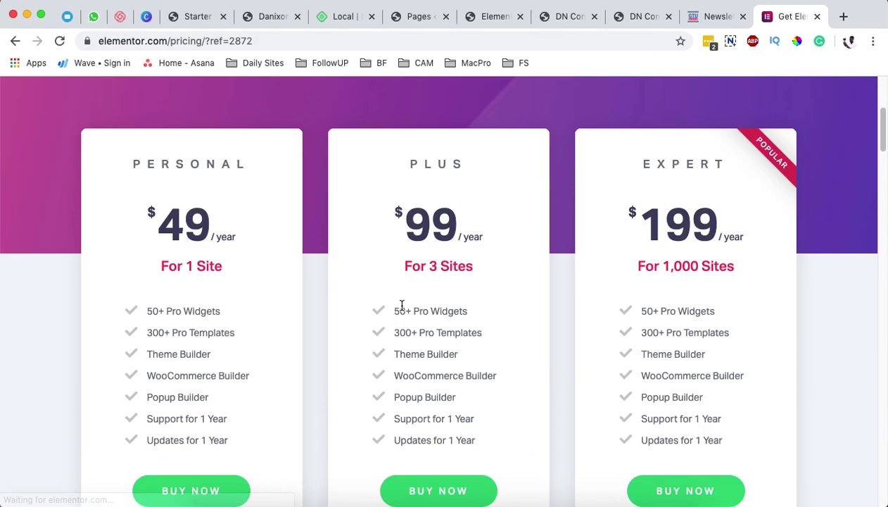
{"action": "scroll", "coordinate": [404, 289], "scroll_direction": "down", "scroll_amount": 6}
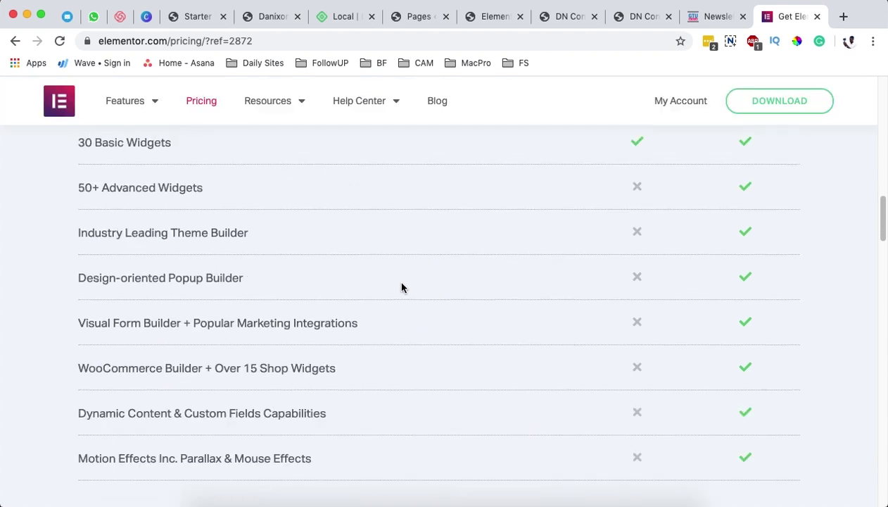
{"action": "scroll", "coordinate": [401, 286], "scroll_direction": "down", "scroll_amount": 8}
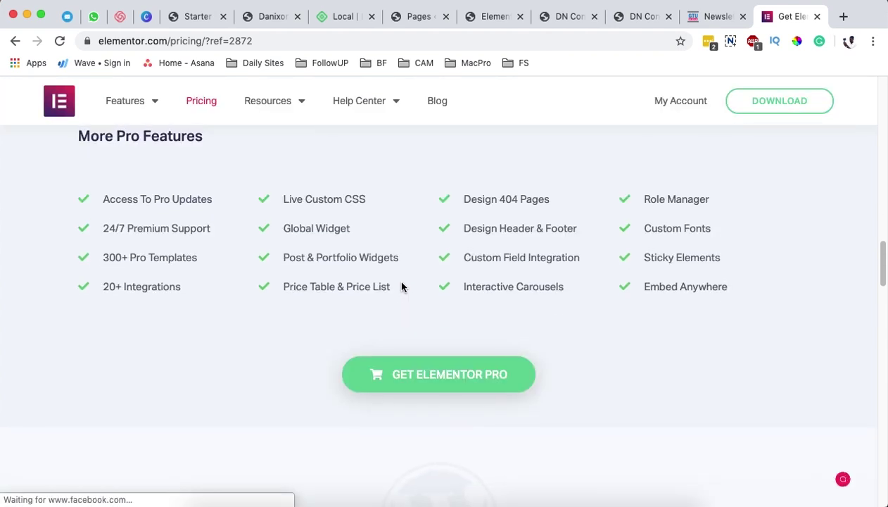
{"action": "scroll", "coordinate": [401, 286], "scroll_direction": "up", "scroll_amount": 20}
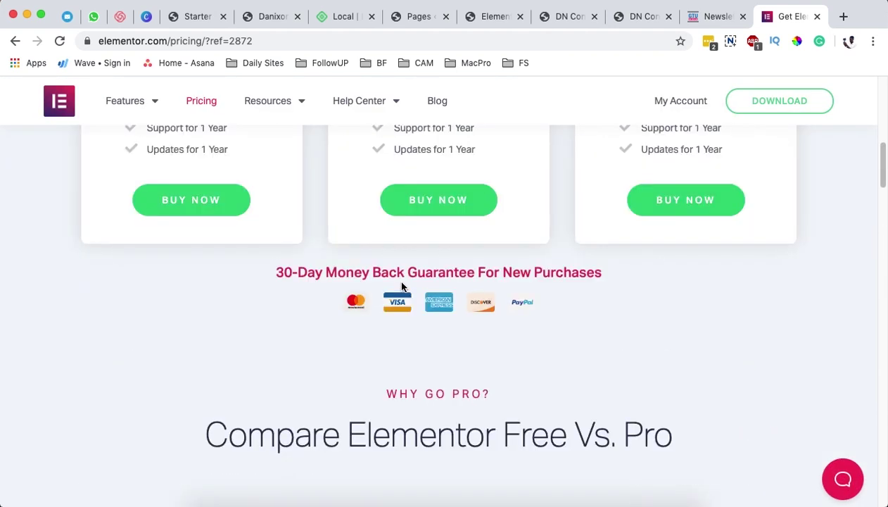
Review the prices and site limits of the Personal, Plus and Expert plans, and close the pricing page.
{"action": "scroll", "coordinate": [401, 286], "scroll_direction": "down", "scroll_amount": 2}
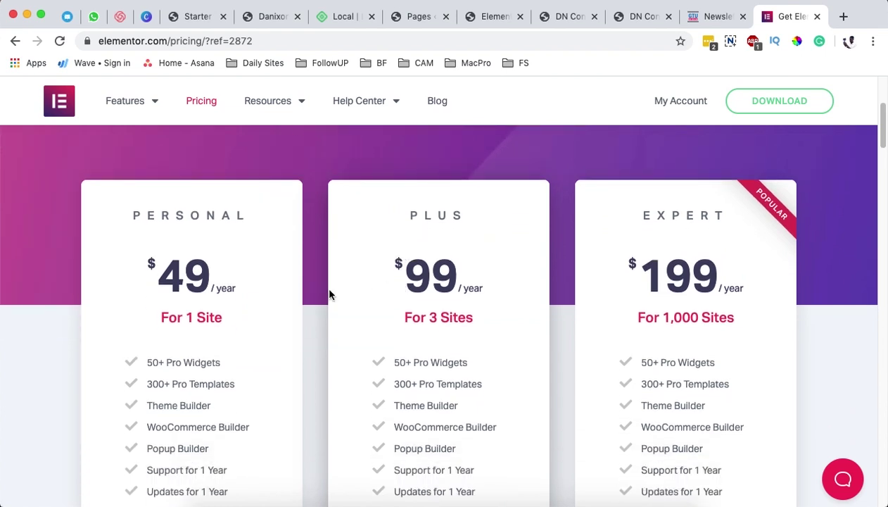
{"action": "scroll", "coordinate": [316, 337], "scroll_direction": "down", "scroll_amount": 1}
{"action": "scroll", "coordinate": [336, 322], "scroll_direction": "down", "scroll_amount": 2}
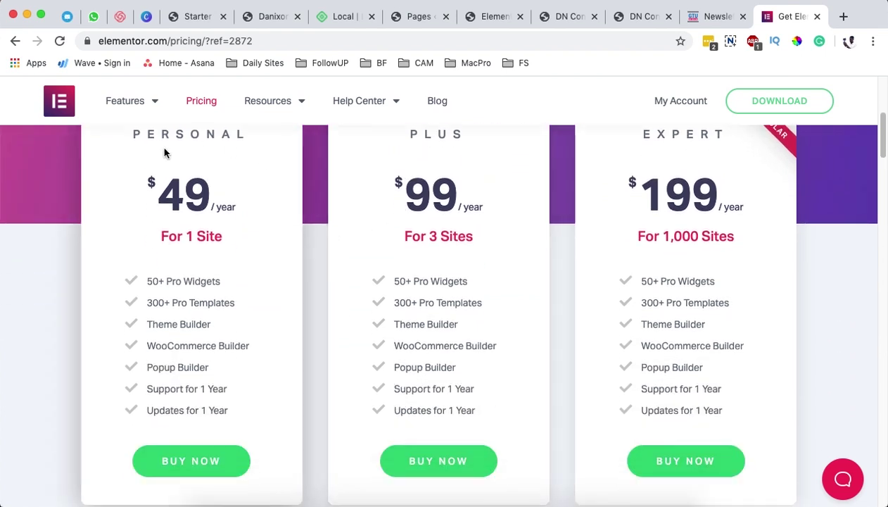
{"action": "left_click_drag", "start_coordinate": [146, 199], "coordinate": [254, 199]}
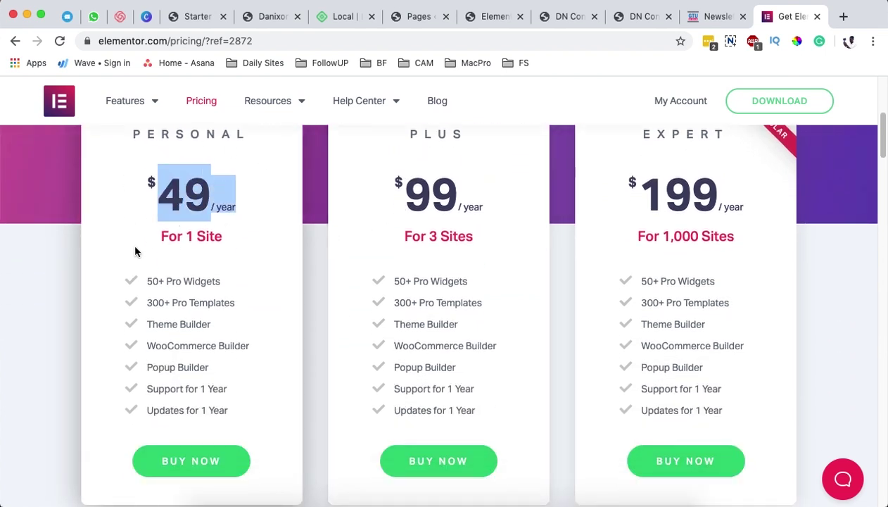
{"action": "left_click", "coordinate": [162, 237]}
{"action": "scroll", "coordinate": [422, 225], "scroll_direction": "up", "scroll_amount": 1}
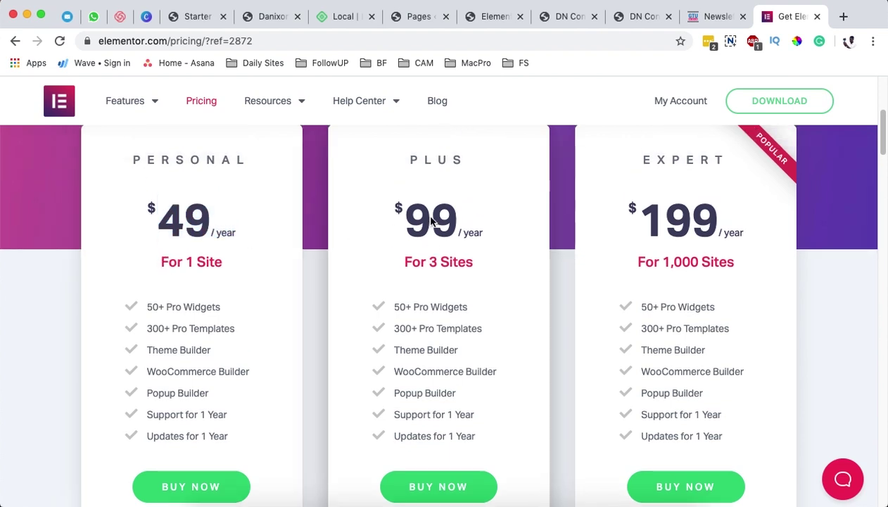
{"action": "left_click_drag", "start_coordinate": [395, 225], "coordinate": [458, 221]}
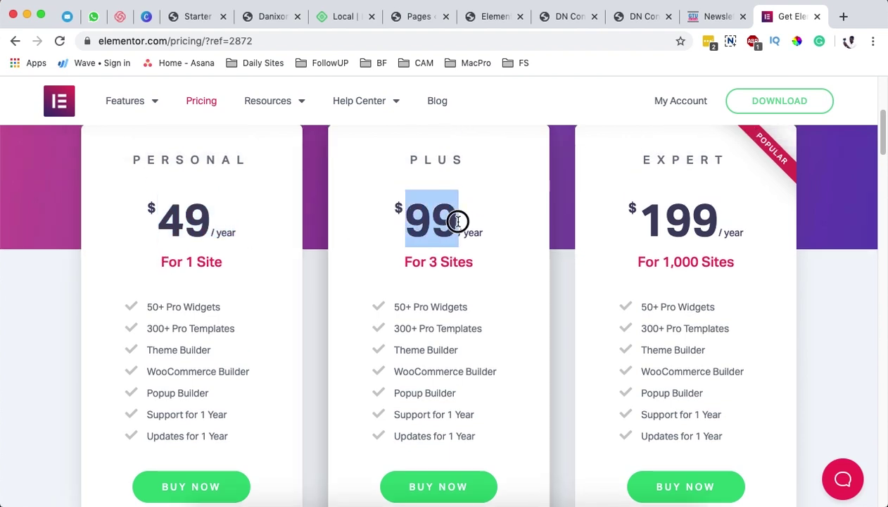
{"action": "scroll", "coordinate": [495, 238], "scroll_direction": "down", "scroll_amount": 3}
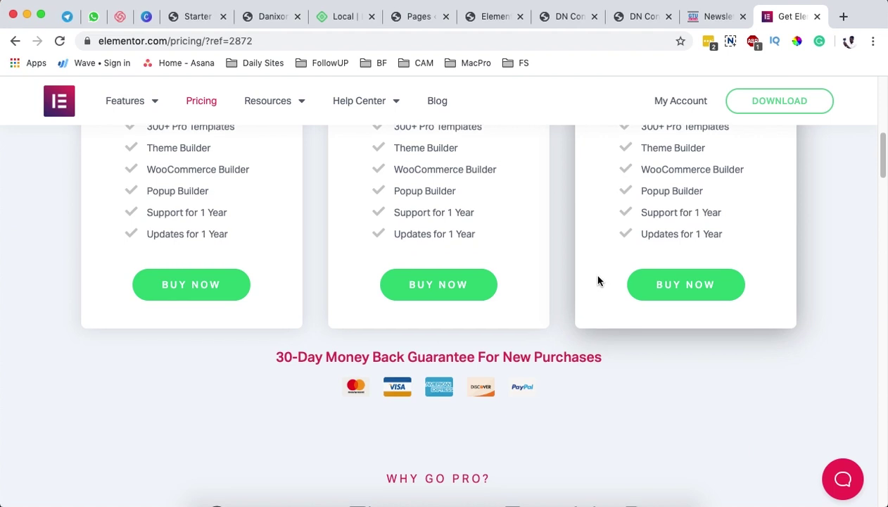
{"action": "scroll", "coordinate": [597, 281], "scroll_direction": "up", "scroll_amount": 5}
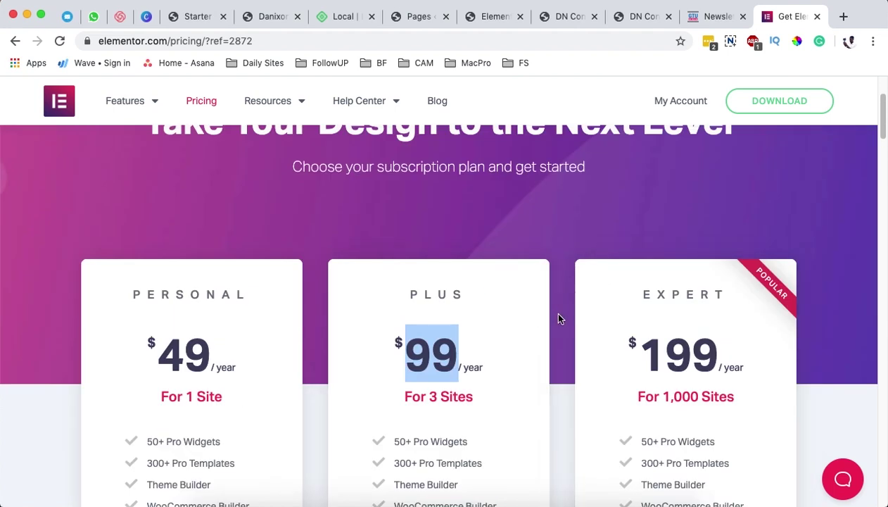
{"action": "key", "text": "super+w"}
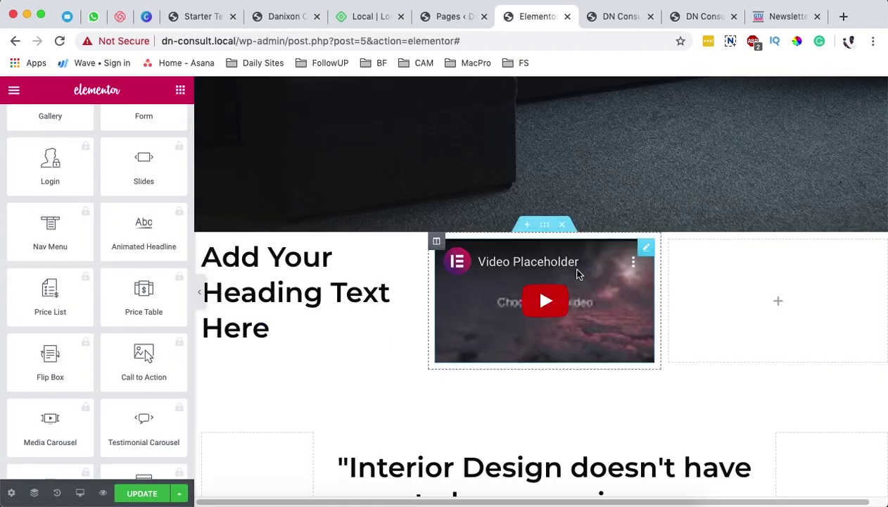
Add a Star Rating widget to the empty third column beside the video.
{"action": "scroll", "coordinate": [120, 369], "scroll_direction": "down", "scroll_amount": 3}
{"action": "scroll", "coordinate": [121, 362], "scroll_direction": "down", "scroll_amount": 5}
{"action": "scroll", "coordinate": [125, 352], "scroll_direction": "down", "scroll_amount": 1}
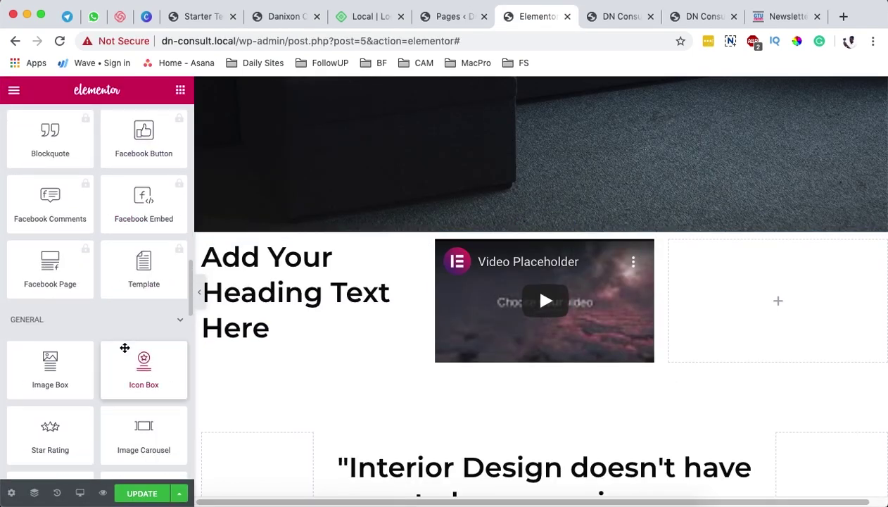
{"action": "scroll", "coordinate": [125, 347], "scroll_direction": "down", "scroll_amount": 3}
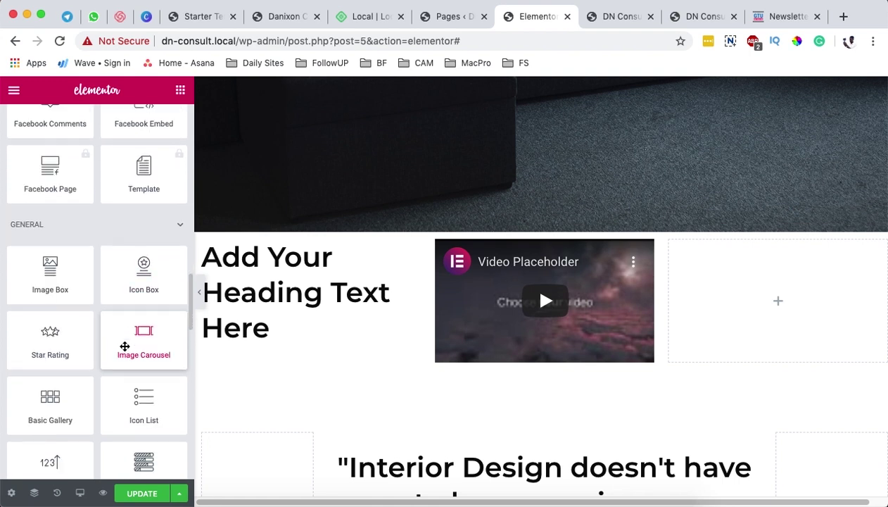
{"action": "left_click_drag", "start_coordinate": [62, 351], "coordinate": [809, 313]}
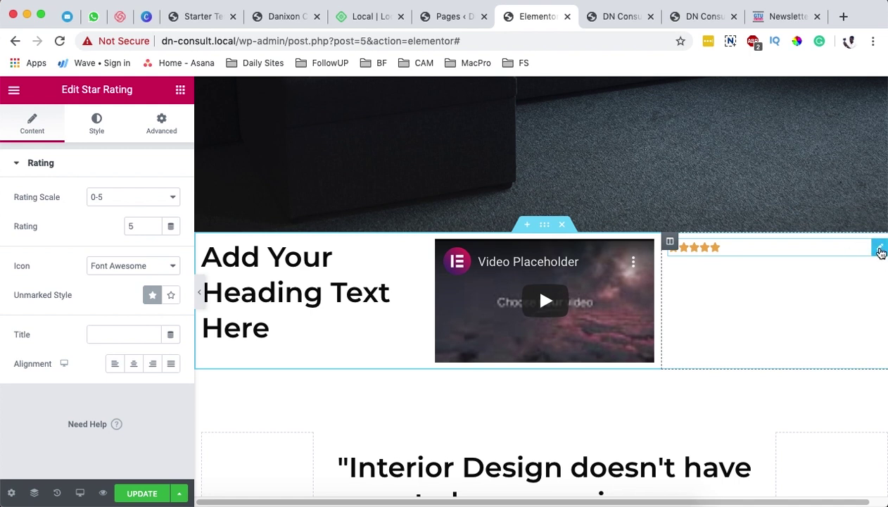
Set the star rating's star size to 41 and its star color to red.
{"action": "left_click", "coordinate": [96, 121]}
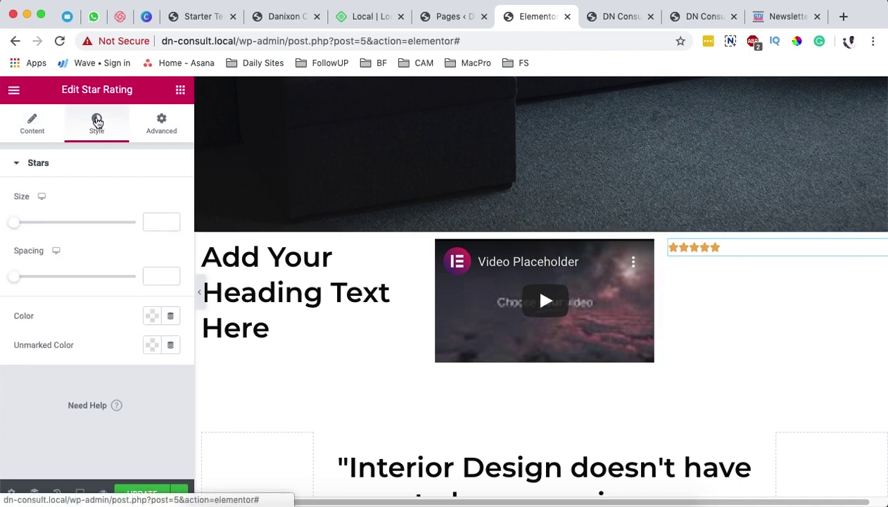
{"action": "left_click_drag", "start_coordinate": [15, 223], "coordinate": [64, 230]}
{"action": "left_click", "coordinate": [152, 315]}
{"action": "left_click_drag", "start_coordinate": [153, 200], "coordinate": [186, 135]}
{"action": "left_click", "coordinate": [35, 307]}
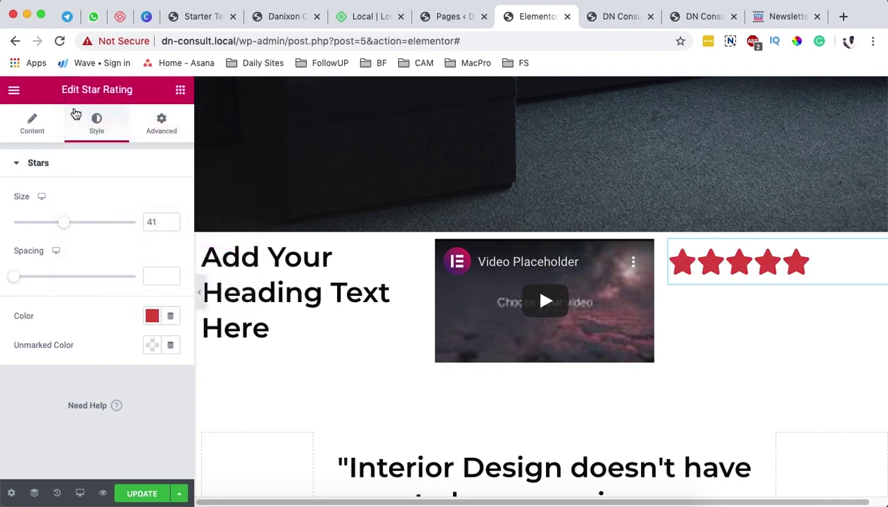
Change the star rating's scale to 0-10 and center its alignment.
{"action": "left_click", "coordinate": [43, 133]}
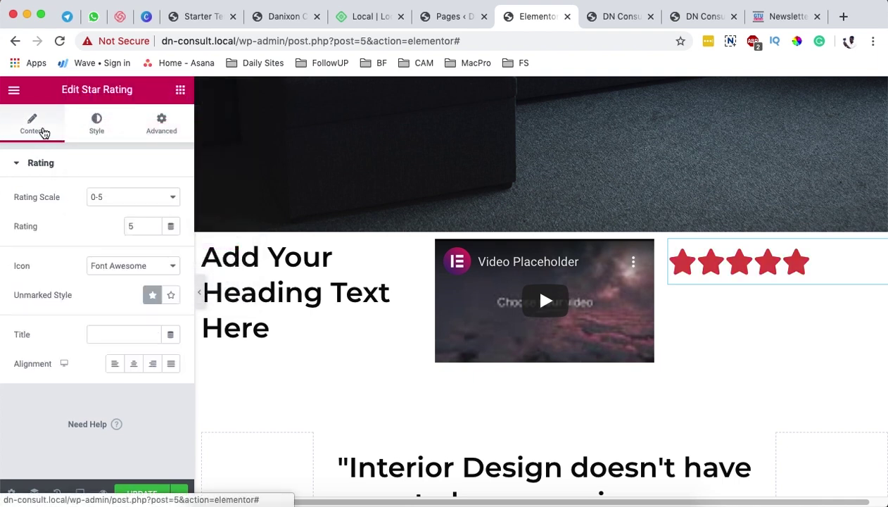
{"action": "left_click", "coordinate": [126, 204]}
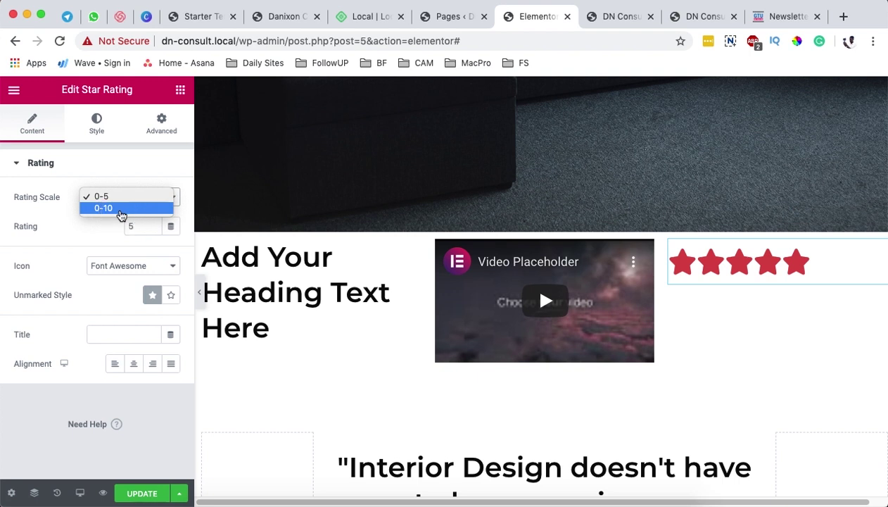
{"action": "left_click", "coordinate": [124, 209]}
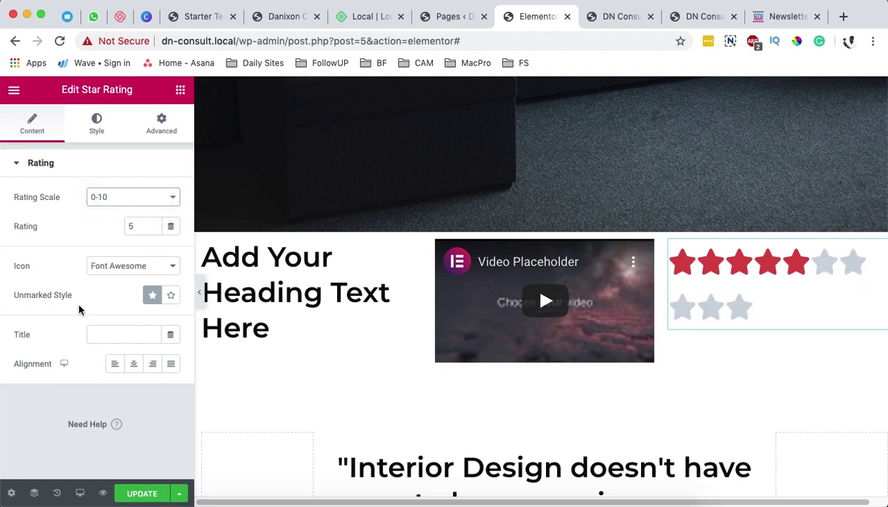
{"action": "left_click", "coordinate": [134, 363]}
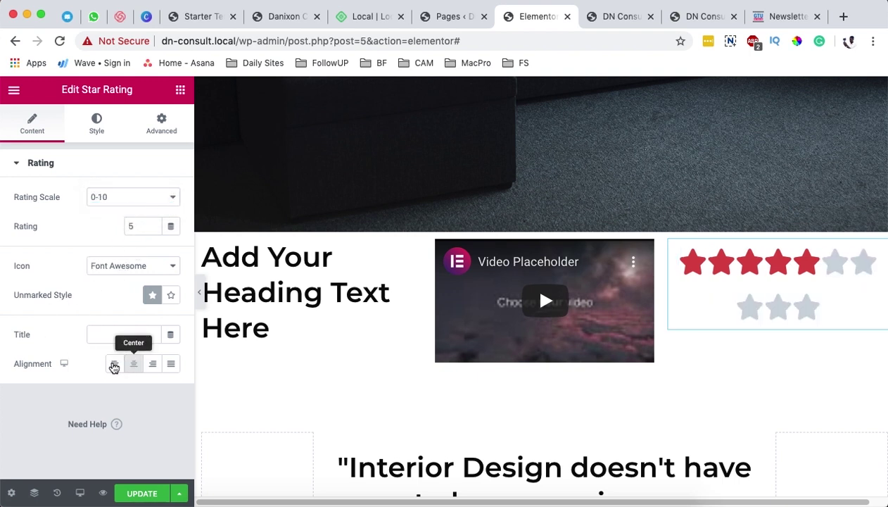
Try out a short test title on the star rating and clear it again.
{"action": "left_click", "coordinate": [109, 334]}
{"action": "type", "text": "tt3r"}
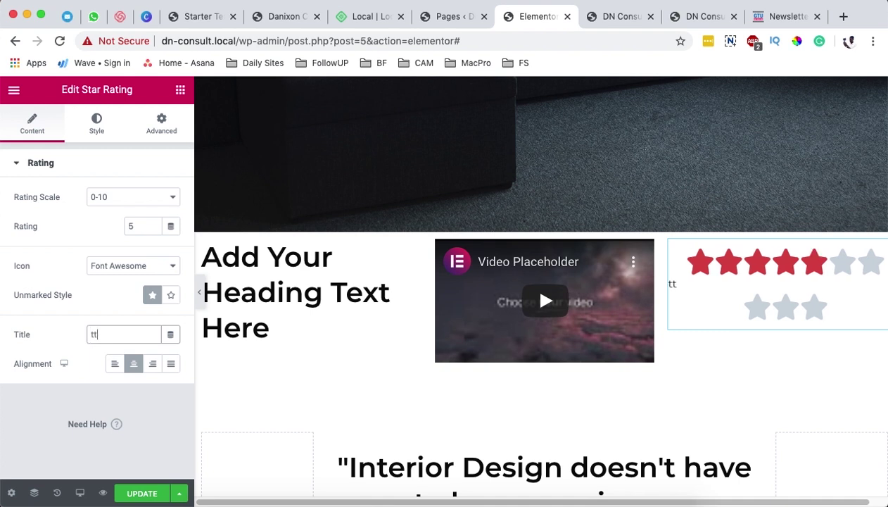
{"action": "key", "text": "BackSpace"}
{"action": "key", "text": "BackSpace"}
{"action": "key", "text": "BackSpace"}
{"action": "key", "text": "BackSpace"}
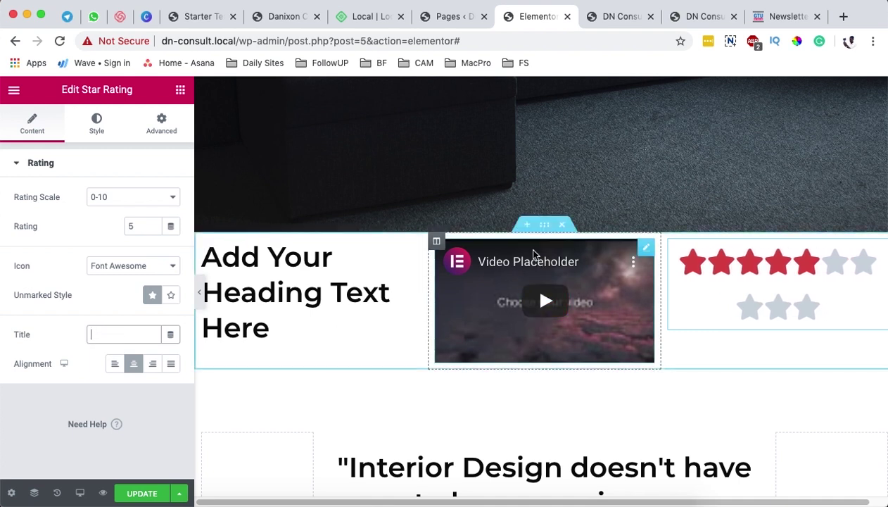
Set the background type of the section holding the heading, video and star rating to Classic.
{"action": "left_click", "coordinate": [541, 232]}
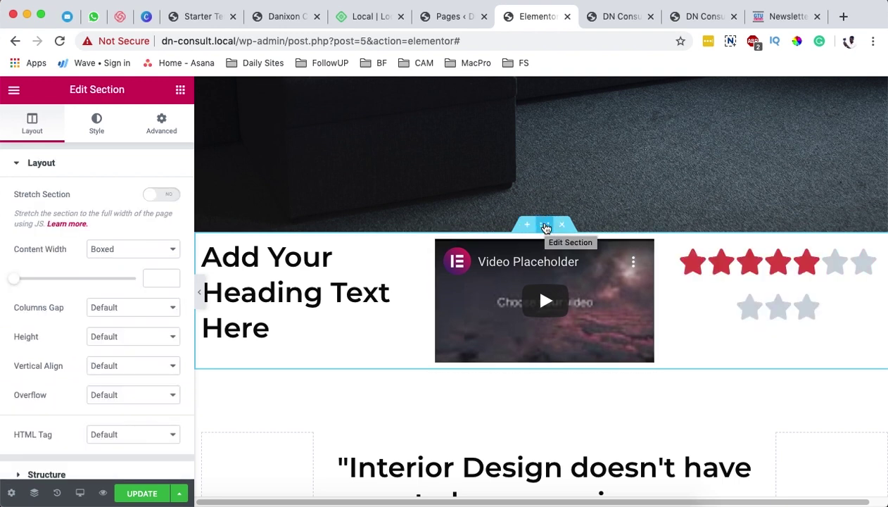
{"action": "left_click", "coordinate": [111, 127]}
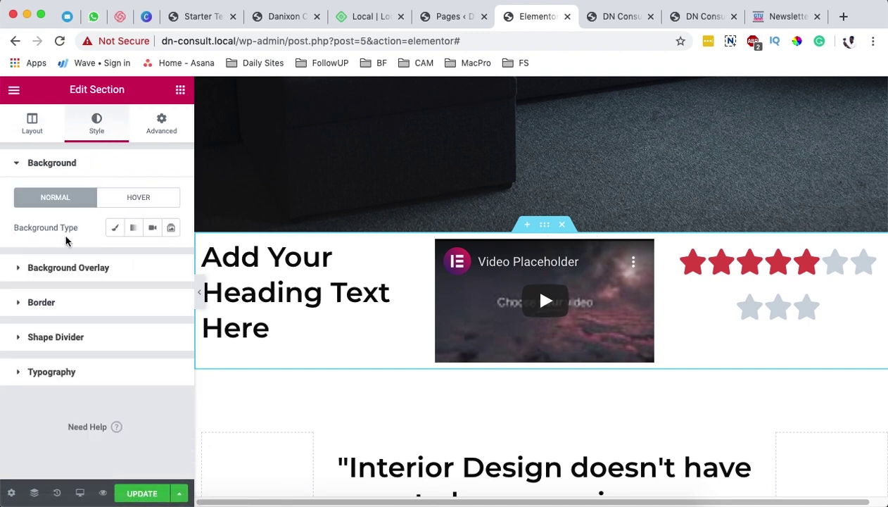
{"action": "left_click", "coordinate": [114, 228]}
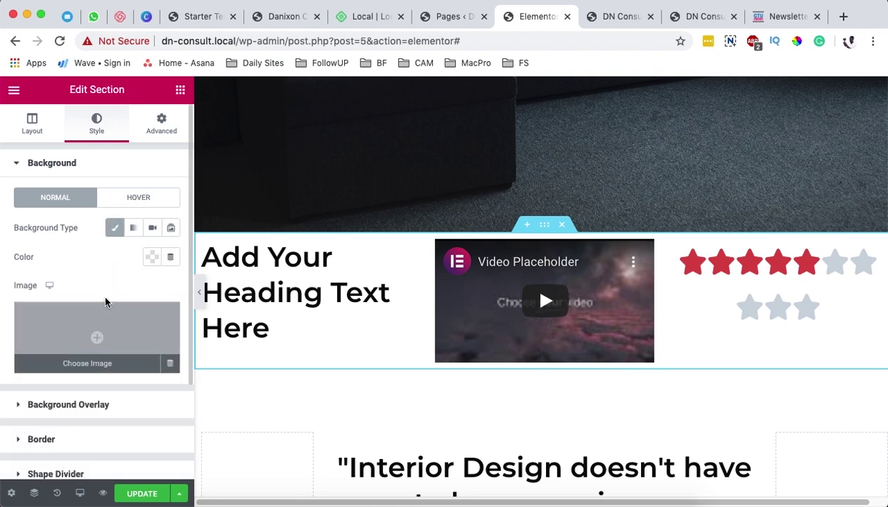
Try the dark grey-brown background color #5F5656 on the three-column section and clear it.
{"action": "left_click", "coordinate": [151, 257]}
{"action": "left_click", "coordinate": [118, 379]}
{"action": "mouse_move", "coordinate": [119, 380]}
{"action": "left_mouse_down"}
{"action": "mouse_move", "coordinate": [134, 341]}
{"action": "mouse_move", "coordinate": [94, 384]}
{"action": "left_mouse_up"}
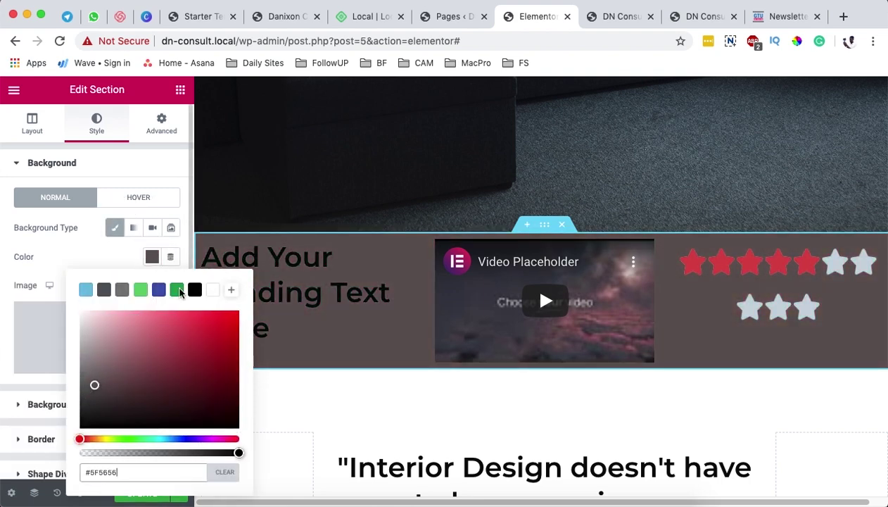
{"action": "left_click", "coordinate": [231, 480]}
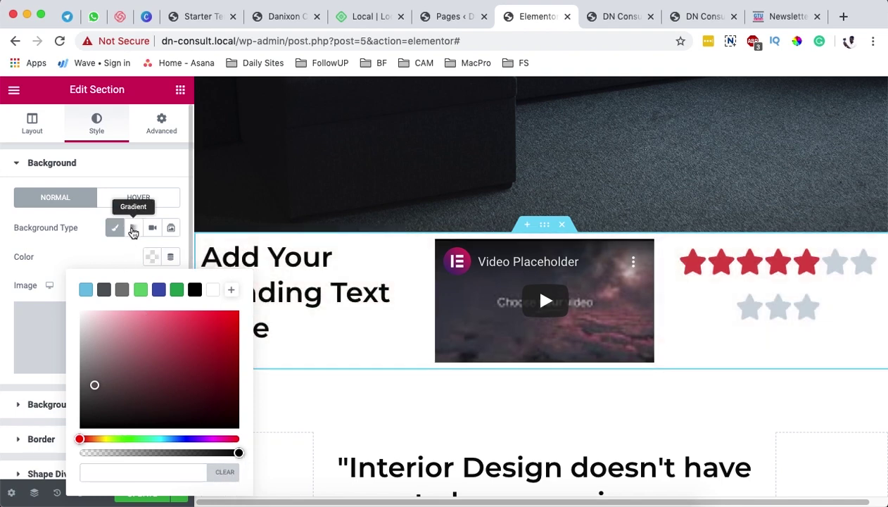
Switch the section's background type to Gradient and pick red #C33838 as its first color.
{"action": "left_click", "coordinate": [133, 227]}
{"action": "left_click", "coordinate": [152, 257]}
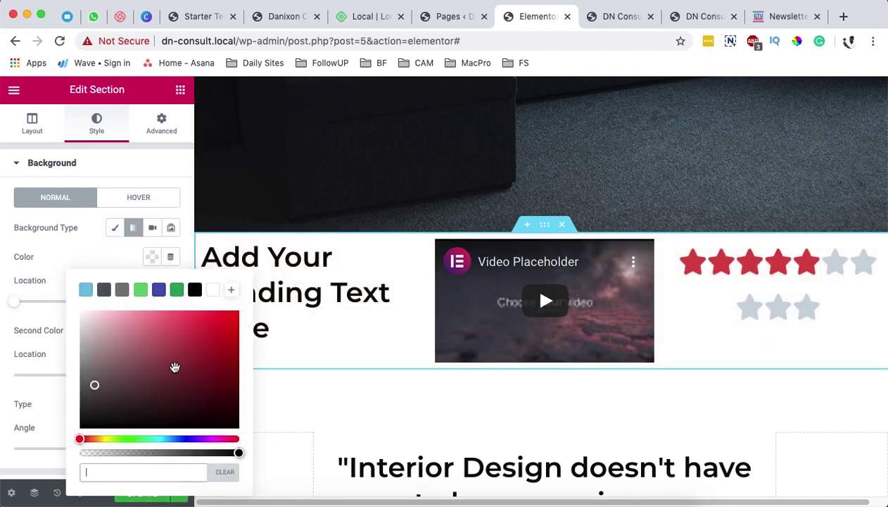
{"action": "left_click", "coordinate": [224, 349]}
{"action": "mouse_move", "coordinate": [224, 349]}
{"action": "left_mouse_down"}
{"action": "mouse_move", "coordinate": [182, 353]}
{"action": "mouse_move", "coordinate": [192, 339]}
{"action": "left_mouse_up"}
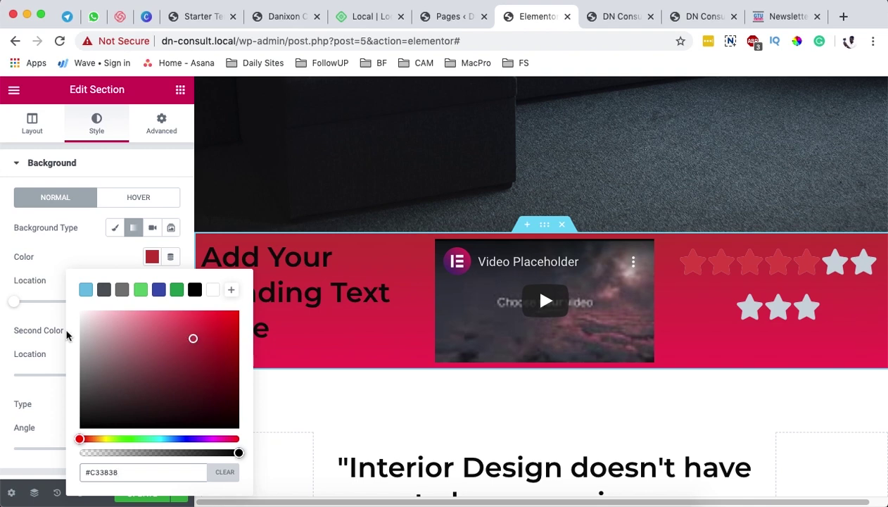
Set the section's height to Min Height with a minimum height of about 547 px.
{"action": "left_click", "coordinate": [35, 129]}
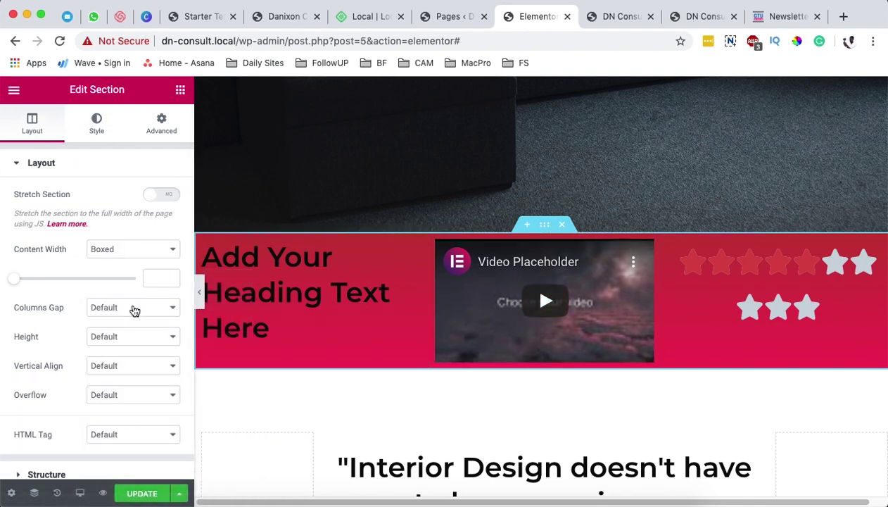
{"action": "scroll", "coordinate": [105, 331], "scroll_direction": "down", "scroll_amount": 2}
{"action": "left_click", "coordinate": [161, 306]}
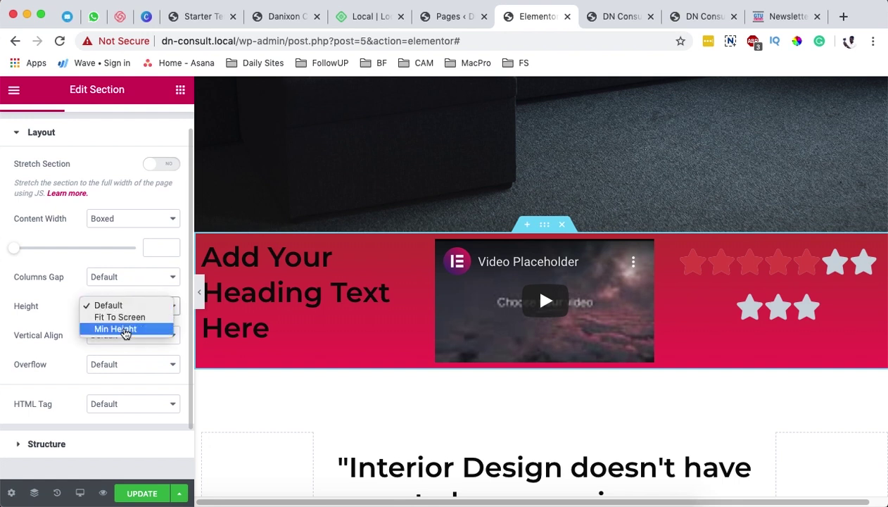
{"action": "left_click", "coordinate": [116, 329]}
{"action": "mouse_move", "coordinate": [45, 363]}
{"action": "left_mouse_down"}
{"action": "mouse_move", "coordinate": [63, 366]}
{"action": "mouse_move", "coordinate": [51, 366]}
{"action": "left_mouse_up"}
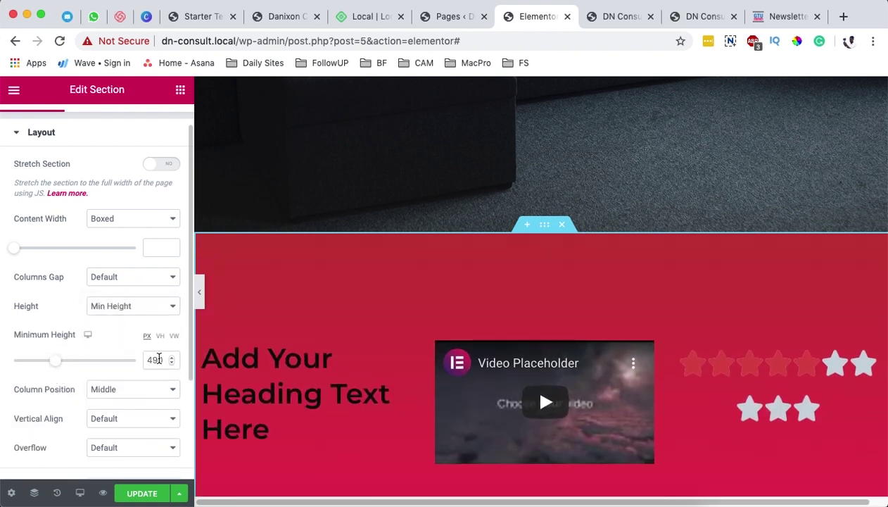
{"action": "scroll", "coordinate": [491, 238], "scroll_direction": "down", "scroll_amount": 5}
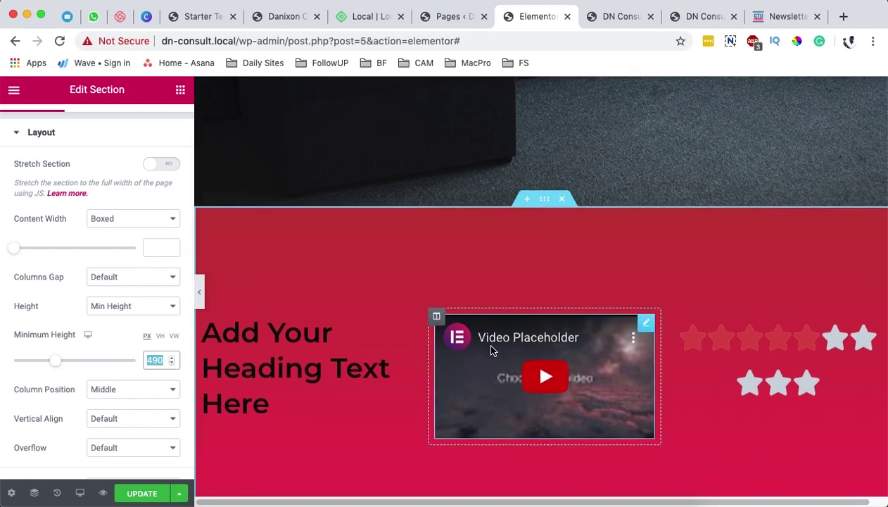
{"action": "scroll", "coordinate": [479, 318], "scroll_direction": "up", "scroll_amount": 2}
{"action": "scroll", "coordinate": [477, 318], "scroll_direction": "up", "scroll_amount": 1}
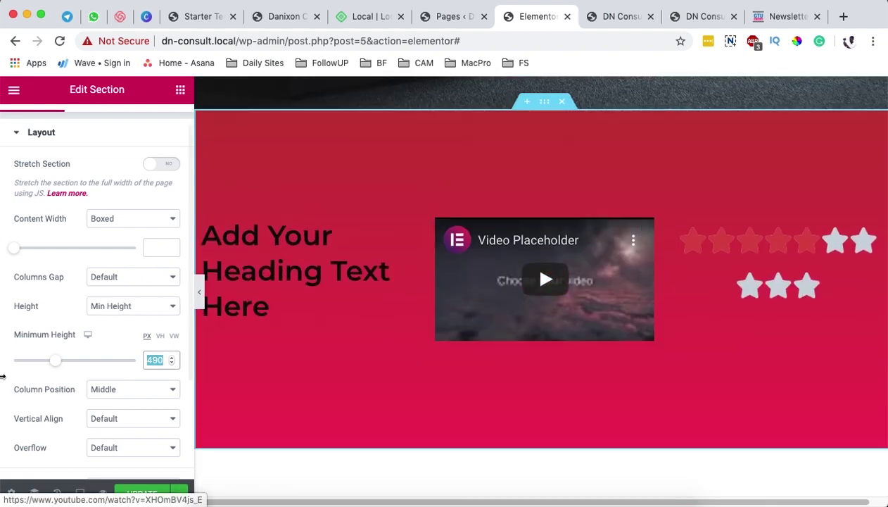
{"action": "left_click_drag", "start_coordinate": [47, 363], "coordinate": [59, 361]}
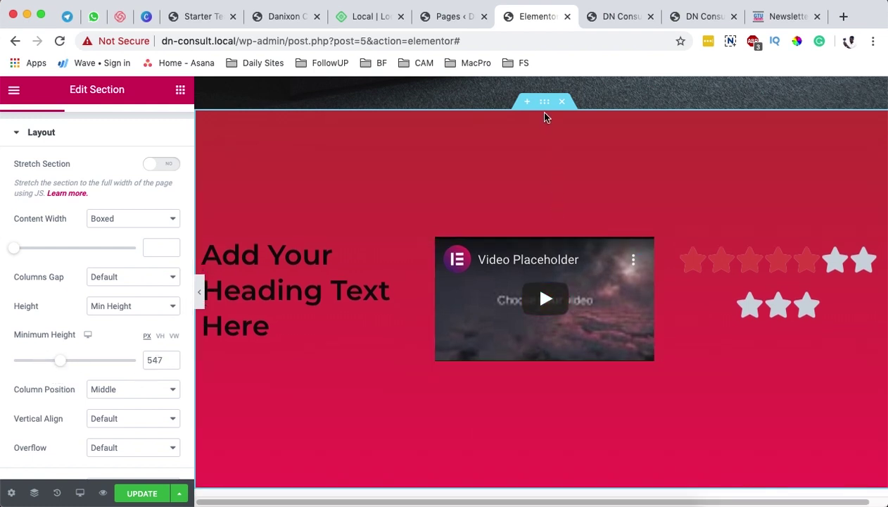
Recolor the gradient's first color, trying blue #2441CB and settling on the darker green preset swatch.
{"action": "scroll", "coordinate": [188, 179], "scroll_direction": "up", "scroll_amount": 1}
{"action": "left_click", "coordinate": [88, 138]}
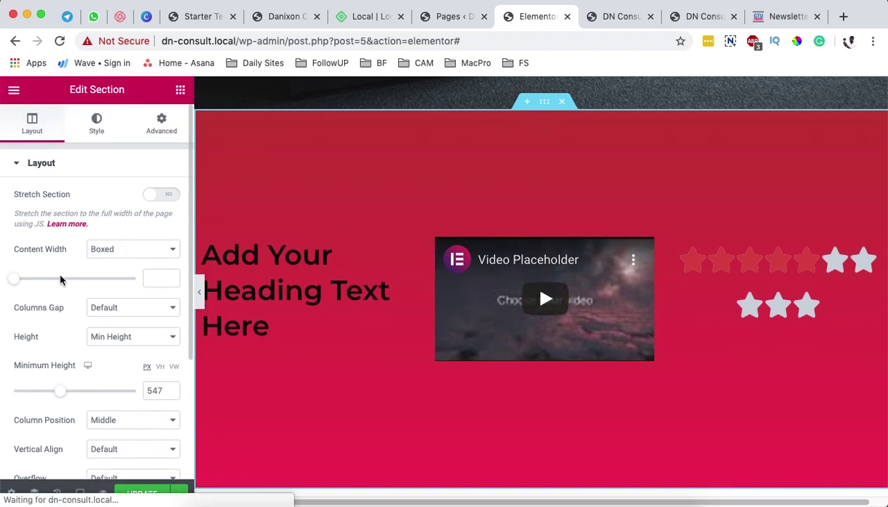
{"action": "left_click", "coordinate": [149, 258]}
{"action": "left_click_drag", "start_coordinate": [190, 340], "coordinate": [184, 415]}
{"action": "left_click", "coordinate": [158, 289]}
{"action": "left_click_drag", "start_coordinate": [182, 341], "coordinate": [212, 335]}
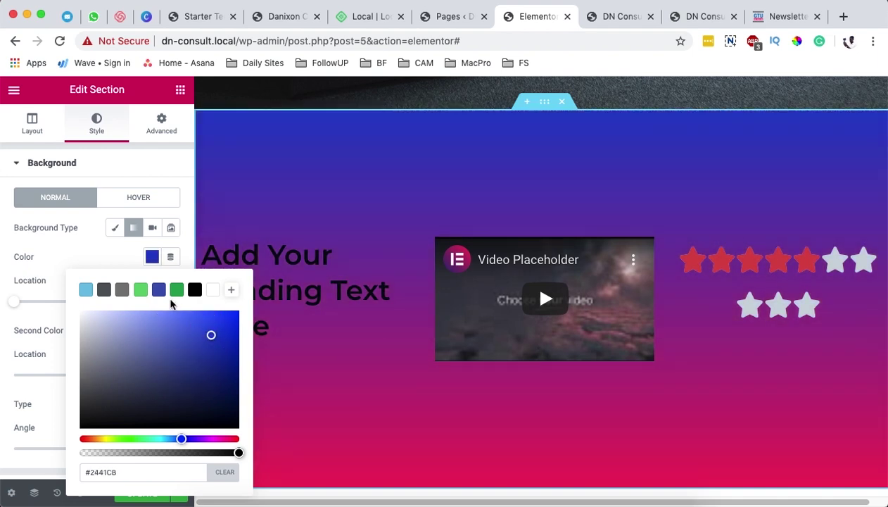
{"action": "left_click", "coordinate": [176, 290]}
{"action": "left_click", "coordinate": [152, 257]}
Try muted pink #CAA9B1 as the second color of the section's gradient.
{"action": "left_click", "coordinate": [148, 332]}
{"action": "left_click", "coordinate": [152, 330]}
{"action": "left_click_drag", "start_coordinate": [200, 204], "coordinate": [109, 172]}
{"action": "left_click_drag", "start_coordinate": [160, 164], "coordinate": [108, 158]}
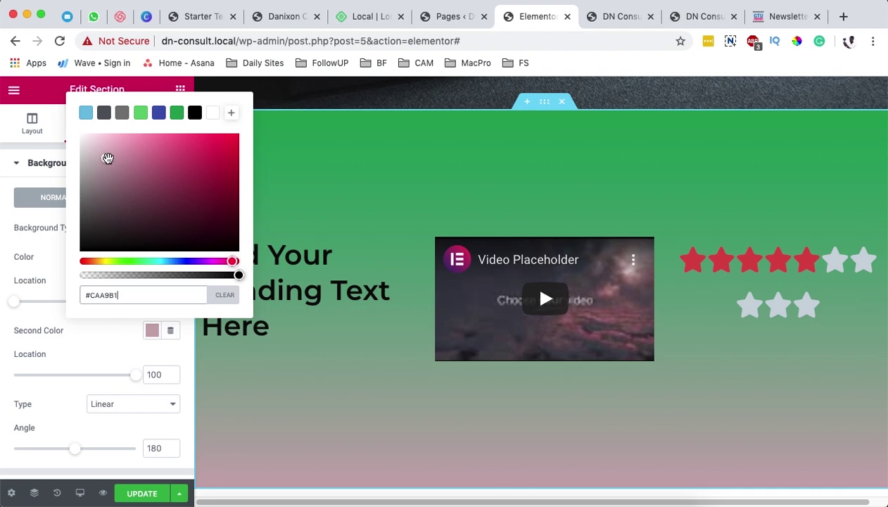
Copy the orange color code F16E43 from the notes app and use #F16E43 as the gradient's second color.
{"action": "triple_click", "coordinate": [120, 298]}
{"action": "left_click", "coordinate": [348, 493]}
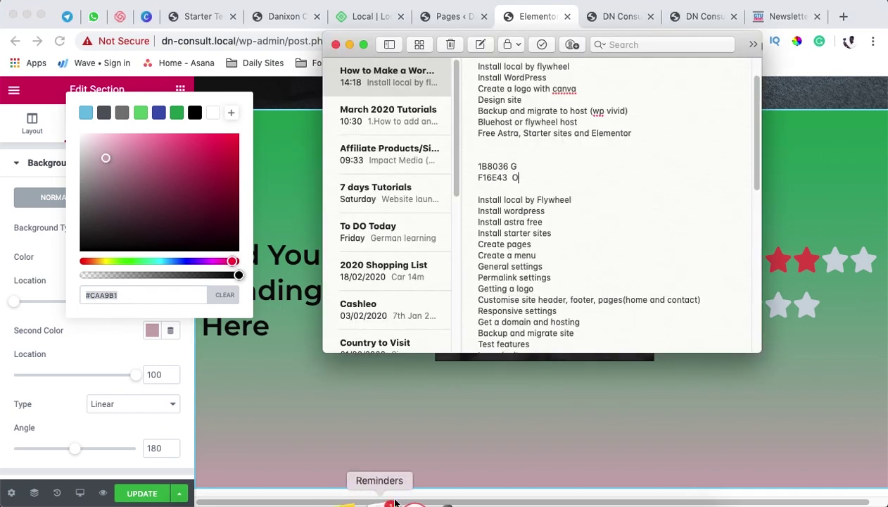
{"action": "left_click_drag", "start_coordinate": [501, 178], "coordinate": [474, 180]}
{"action": "left_click", "coordinate": [144, 291]}
{"action": "left_click", "coordinate": [129, 294]}
{"action": "triple_click", "coordinate": [102, 293]}
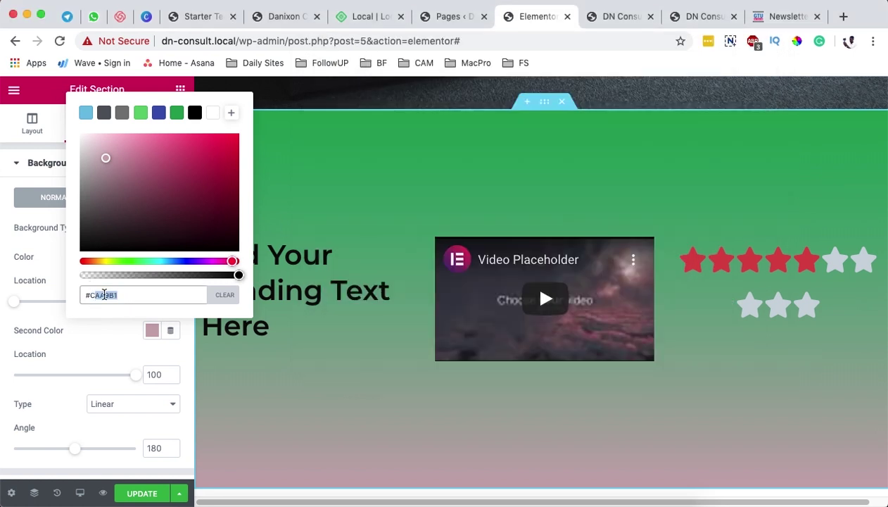
{"action": "type", "text": "#"}
{"action": "type", "text": "F16E43"}
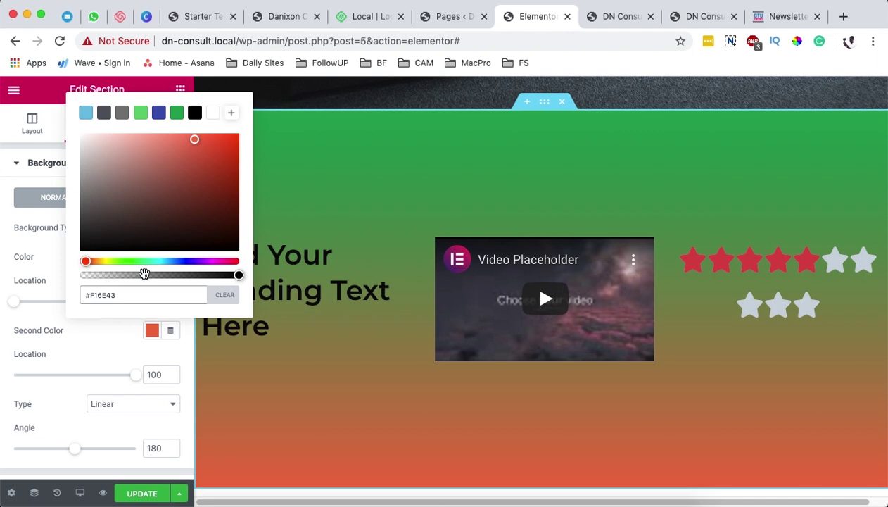
Make the gradient's second color slightly transparent and set its location to 60.
{"action": "mouse_move", "coordinate": [237, 278]}
{"action": "left_mouse_down"}
{"action": "mouse_move", "coordinate": [105, 277]}
{"action": "mouse_move", "coordinate": [221, 282]}
{"action": "left_mouse_up"}
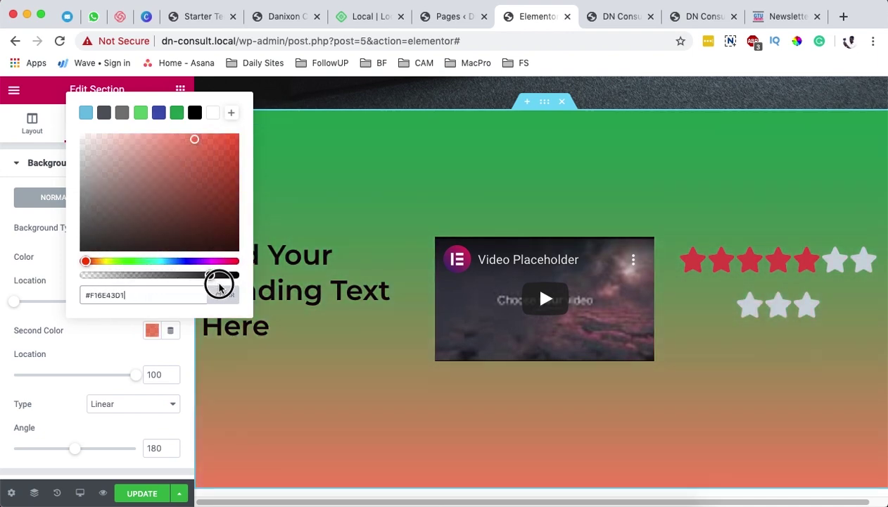
{"action": "left_click", "coordinate": [12, 301]}
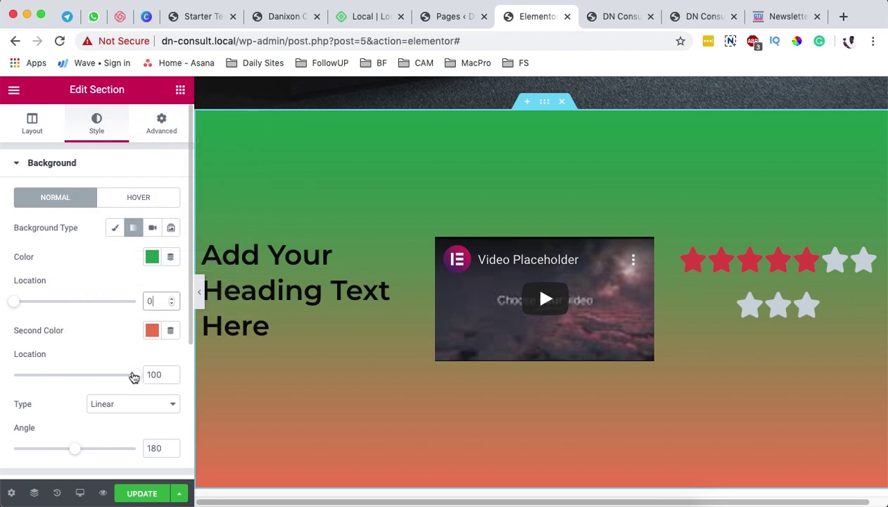
{"action": "left_click_drag", "start_coordinate": [134, 377], "coordinate": [86, 374]}
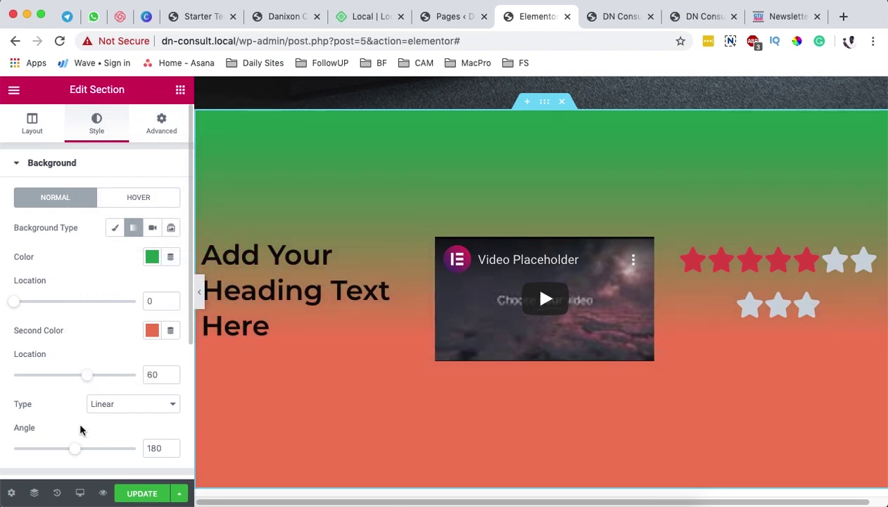
{"action": "mouse_move", "coordinate": [77, 450]}
{"action": "left_mouse_down"}
{"action": "mouse_move", "coordinate": [6, 443]}
{"action": "mouse_move", "coordinate": [123, 437]}
{"action": "mouse_move", "coordinate": [76, 446]}
{"action": "left_mouse_up"}
Give the section's hover state a gradient background with the blue preset #4054B2 as its first color.
{"action": "left_click", "coordinate": [146, 204]}
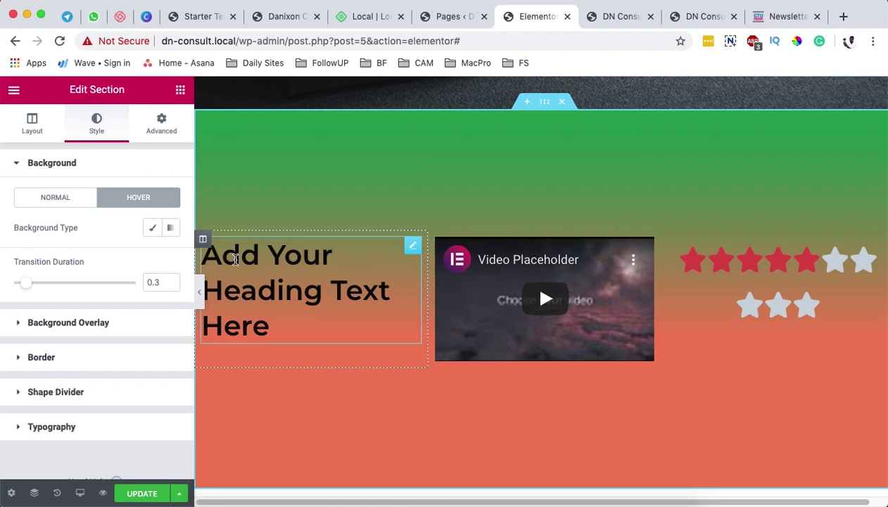
{"action": "left_click", "coordinate": [171, 227]}
{"action": "left_click", "coordinate": [151, 256]}
{"action": "left_click_drag", "start_coordinate": [123, 351], "coordinate": [138, 303]}
{"action": "left_click", "coordinate": [159, 289]}
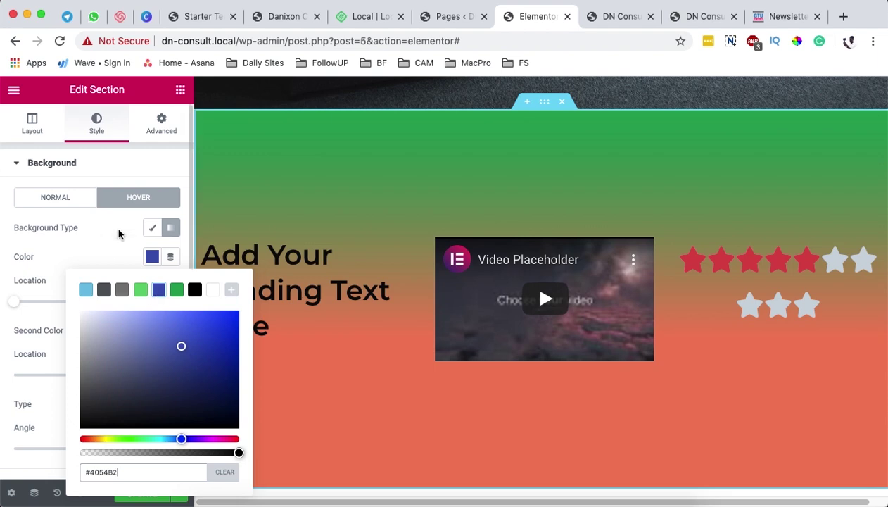
{"action": "left_click", "coordinate": [119, 236]}
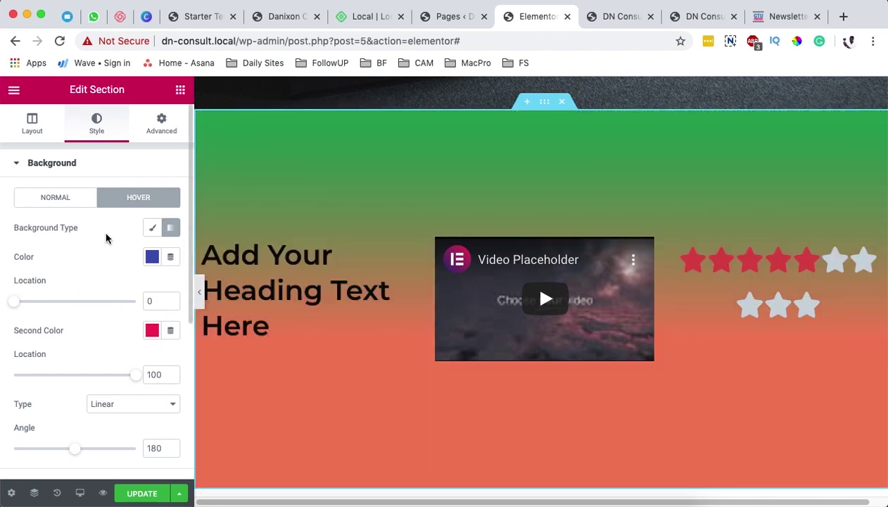
Check the content width options in the section's layout settings.
{"action": "left_click", "coordinate": [29, 121]}
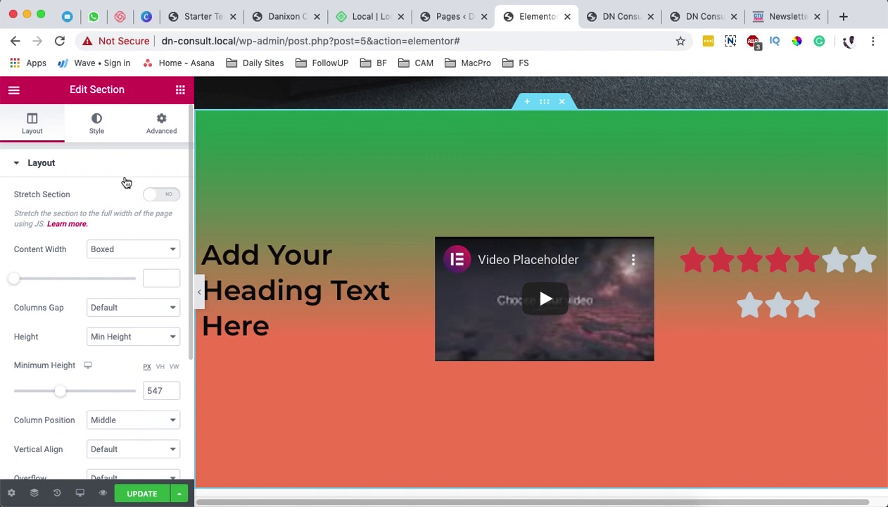
{"action": "left_click", "coordinate": [130, 250]}
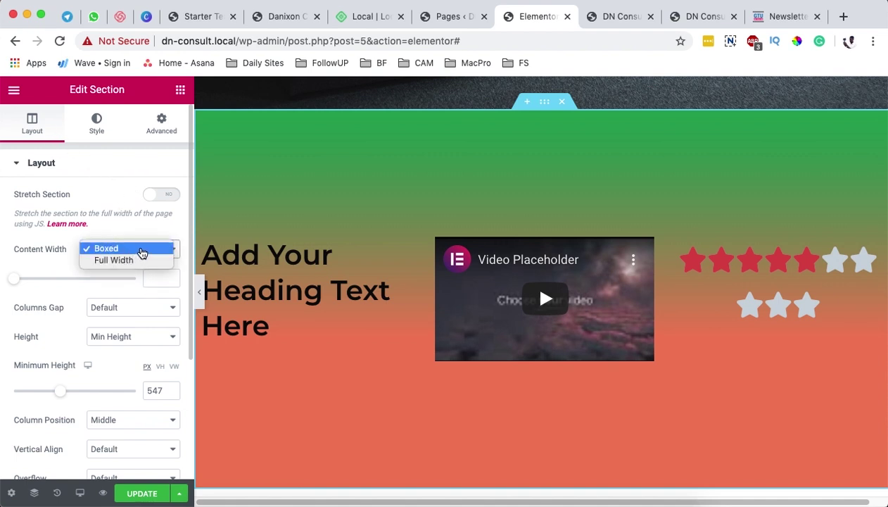
{"action": "left_click", "coordinate": [40, 251]}
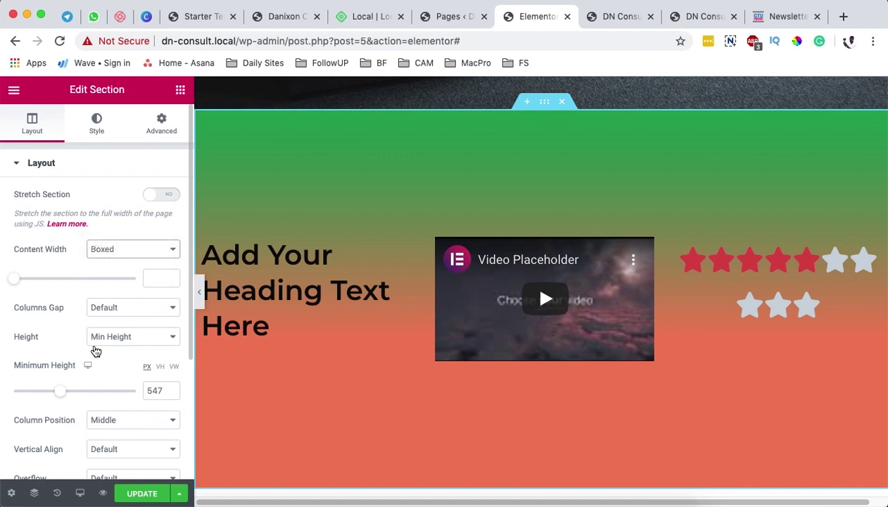
Try the Top, Bottom and Middle vertical alignments on the section and return it to Default.
{"action": "scroll", "coordinate": [93, 351], "scroll_direction": "down", "scroll_amount": 3}
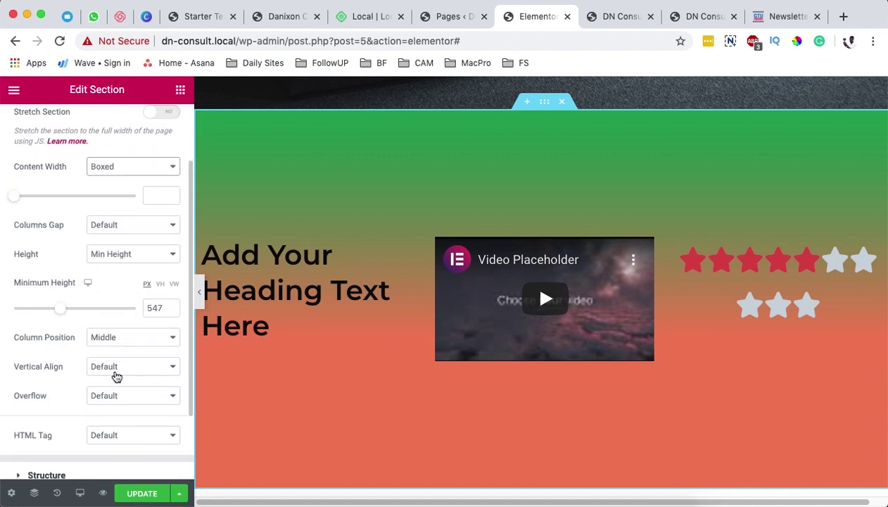
{"action": "scroll", "coordinate": [105, 366], "scroll_direction": "down", "scroll_amount": 3}
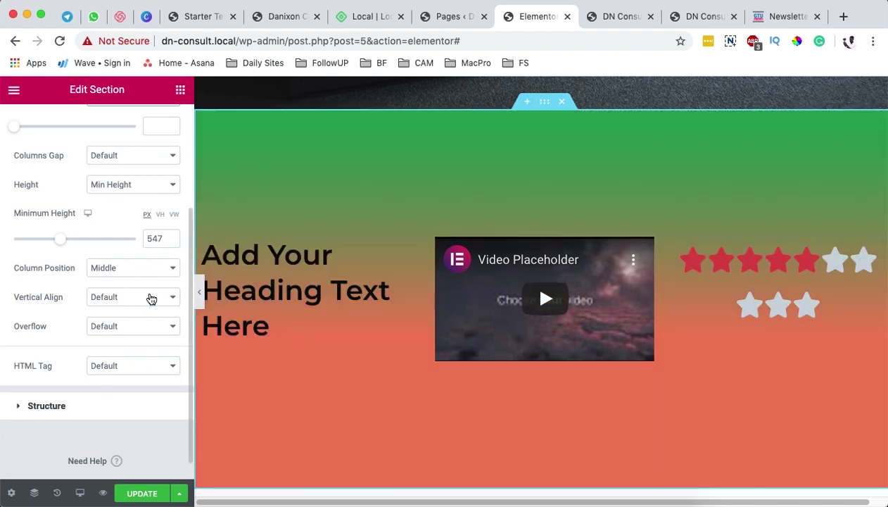
{"action": "left_click", "coordinate": [150, 297]}
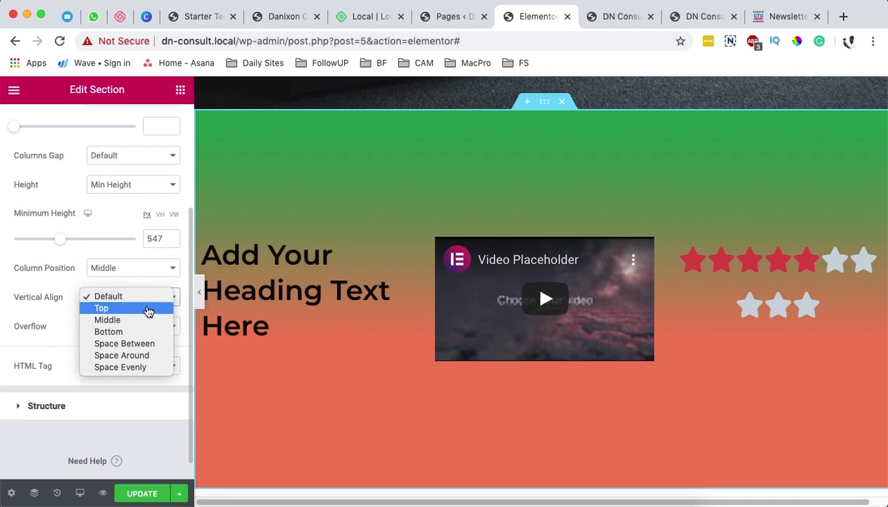
{"action": "left_click", "coordinate": [147, 310]}
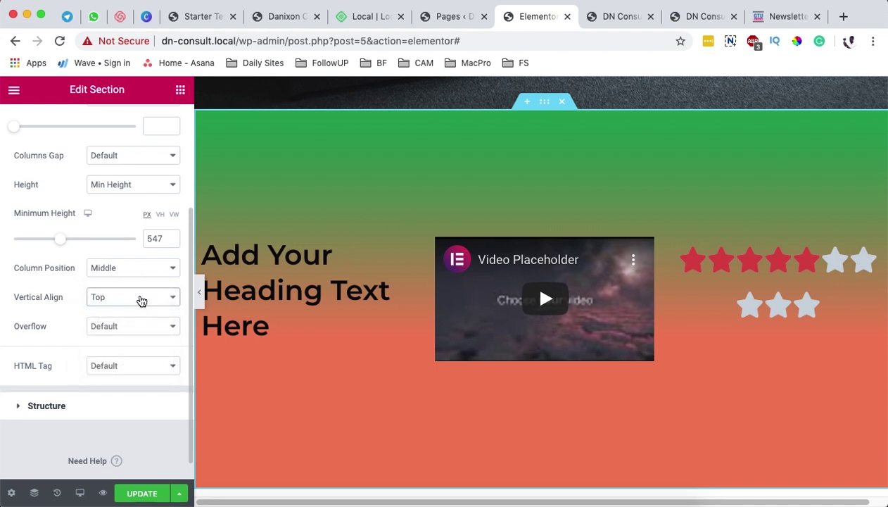
{"action": "left_click", "coordinate": [141, 298]}
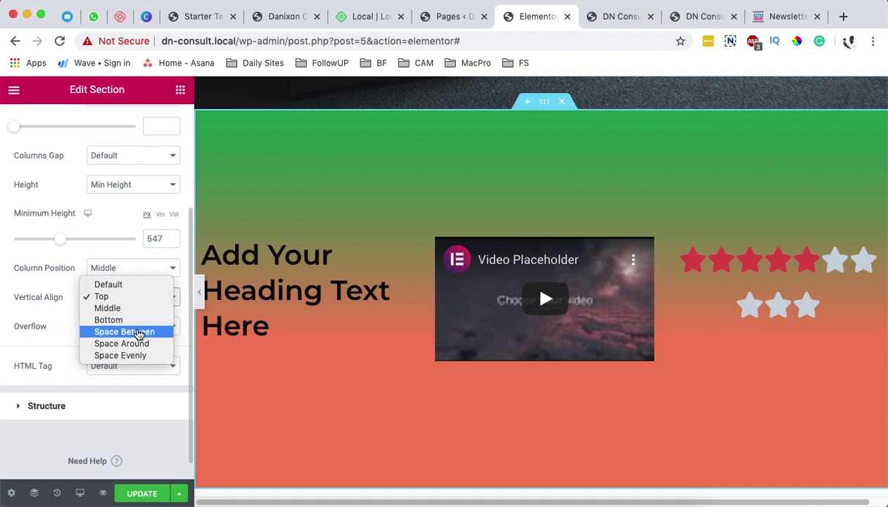
{"action": "left_click", "coordinate": [131, 320]}
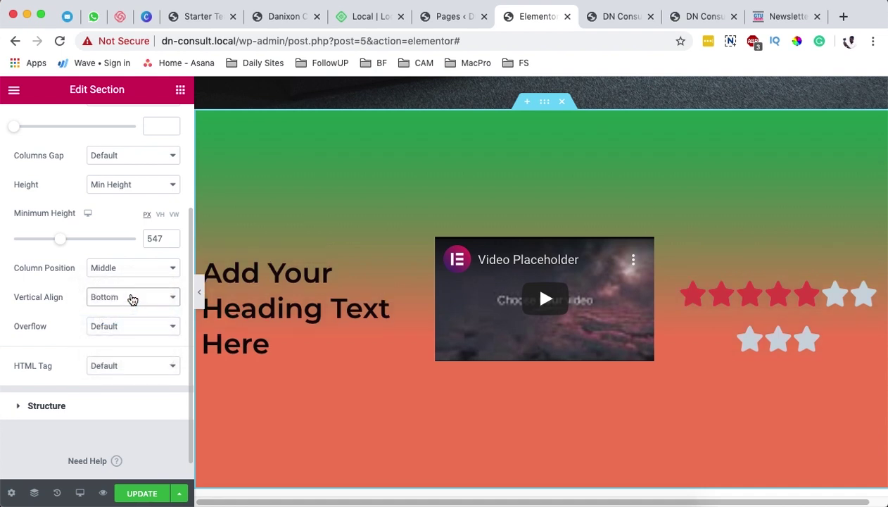
{"action": "left_click", "coordinate": [132, 298]}
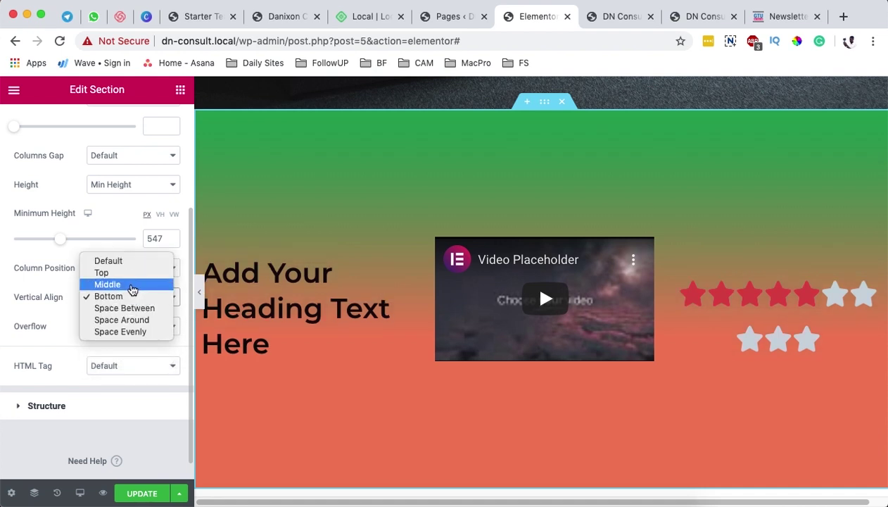
{"action": "left_click", "coordinate": [134, 289]}
{"action": "left_click", "coordinate": [136, 294]}
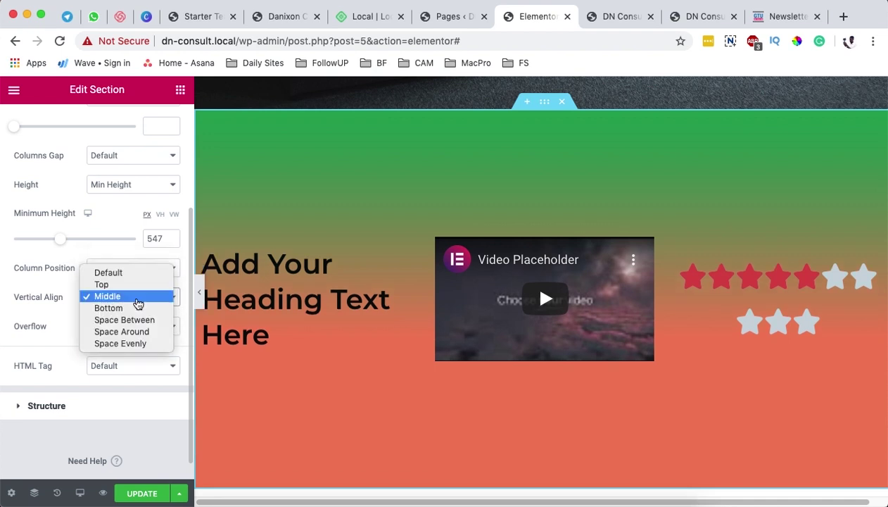
{"action": "left_click", "coordinate": [123, 276]}
Set the section's linked top and bottom margins to 100 px.
{"action": "scroll", "coordinate": [123, 310], "scroll_direction": "up", "scroll_amount": 5}
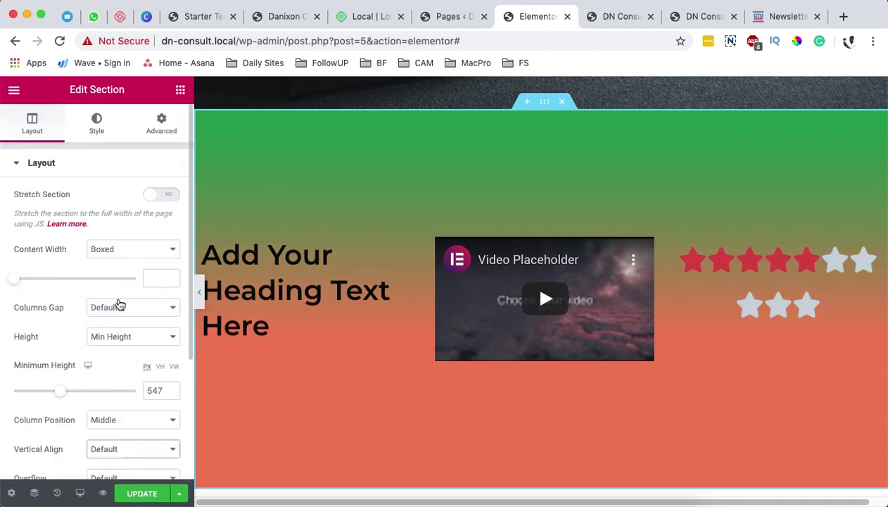
{"action": "left_click", "coordinate": [99, 121]}
{"action": "left_click", "coordinate": [163, 127]}
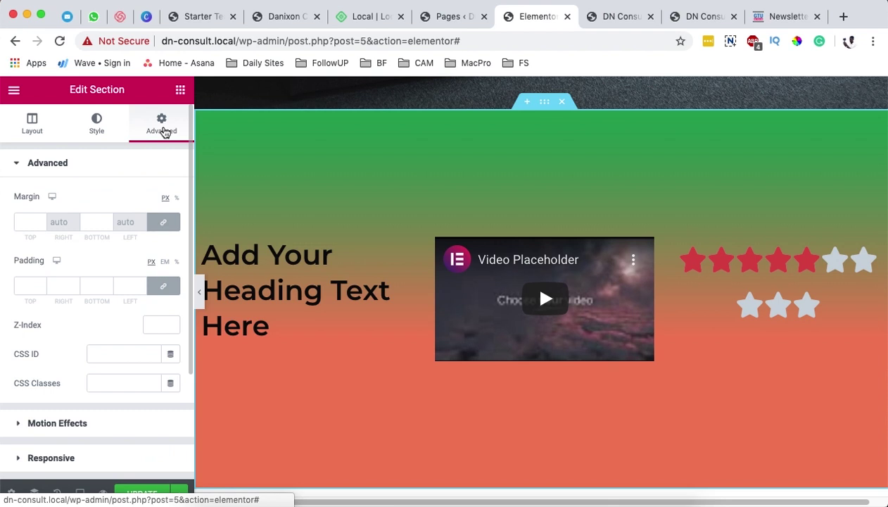
{"action": "left_click", "coordinate": [29, 222]}
{"action": "type", "text": "1"}
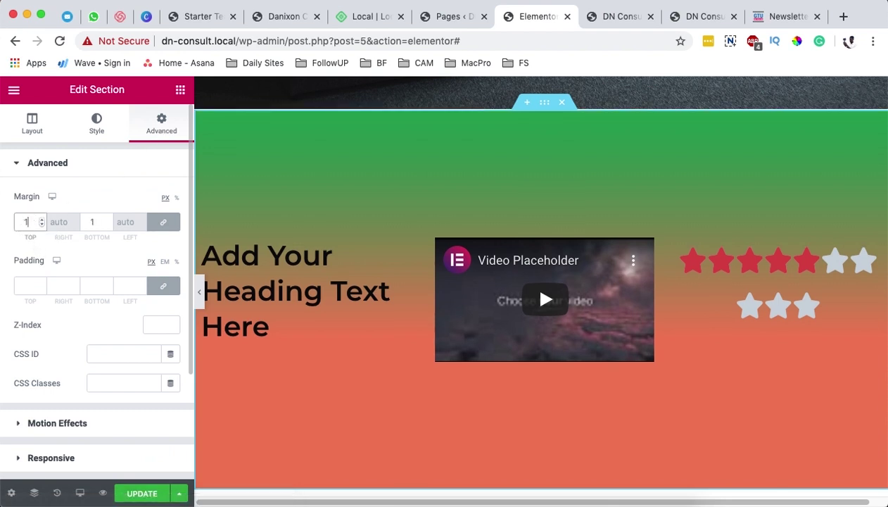
{"action": "type", "text": "00"}
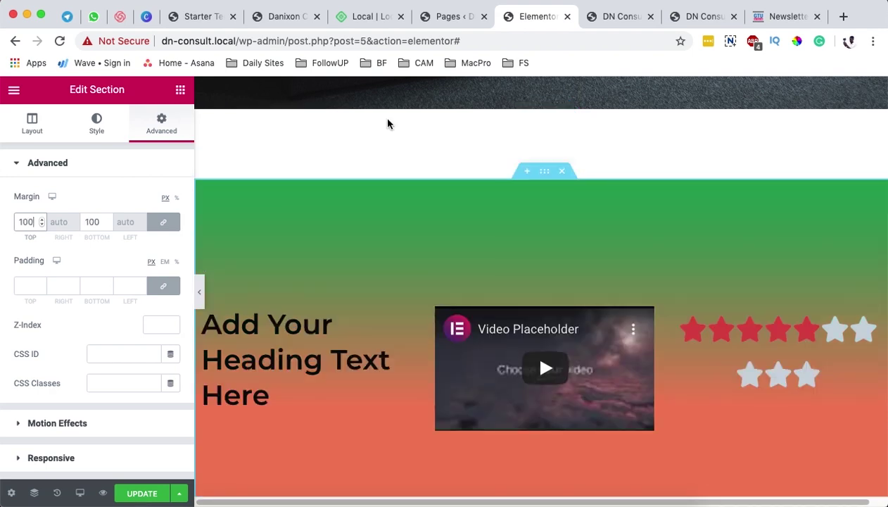
Unlink the section's margins, set the bottom and top margins to 0 px, and link them again.
{"action": "scroll", "coordinate": [477, 121], "scroll_direction": "up", "scroll_amount": 1}
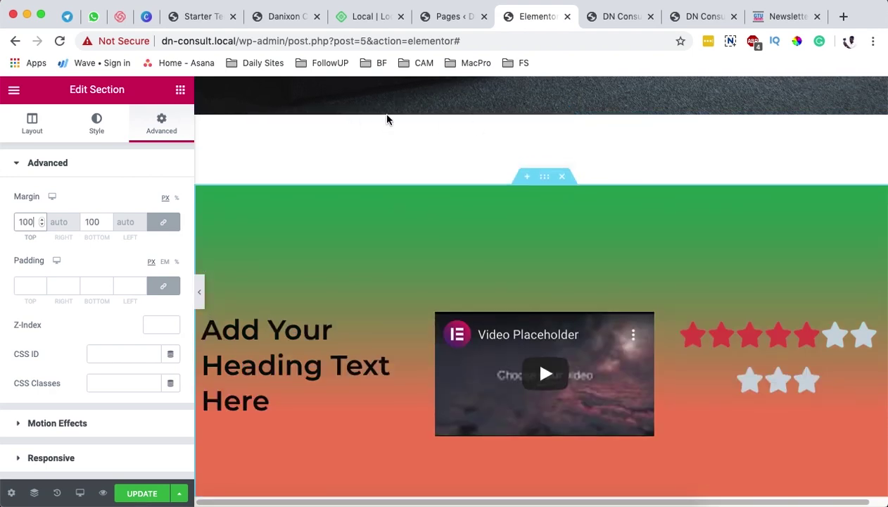
{"action": "scroll", "coordinate": [416, 358], "scroll_direction": "down", "scroll_amount": 5}
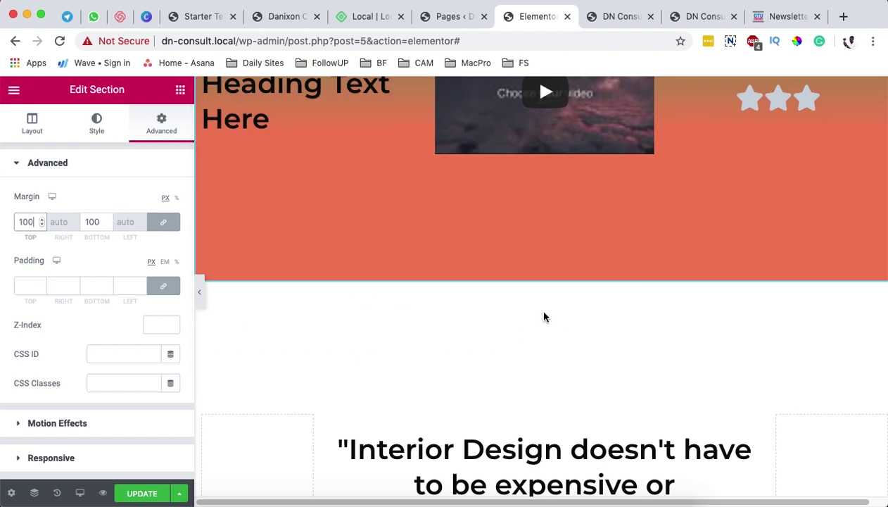
{"action": "scroll", "coordinate": [437, 338], "scroll_direction": "up", "scroll_amount": 2}
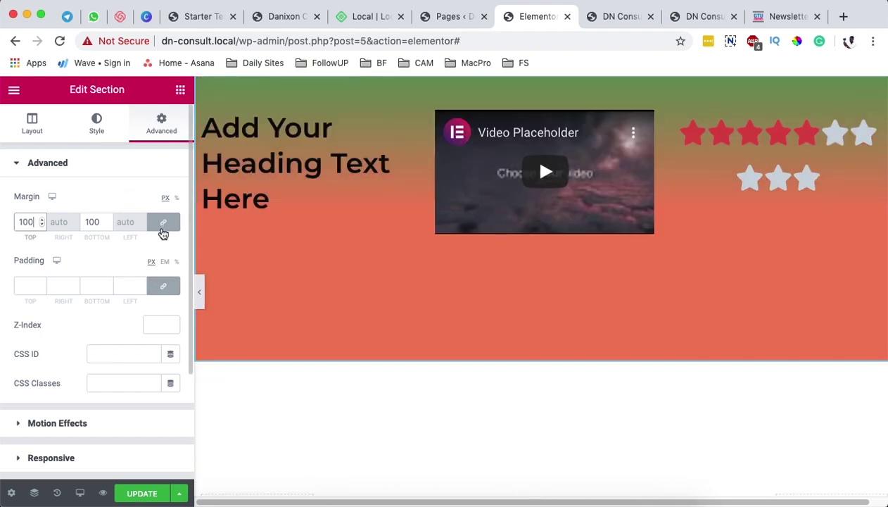
{"action": "left_click", "coordinate": [163, 222]}
{"action": "double_click", "coordinate": [89, 221]}
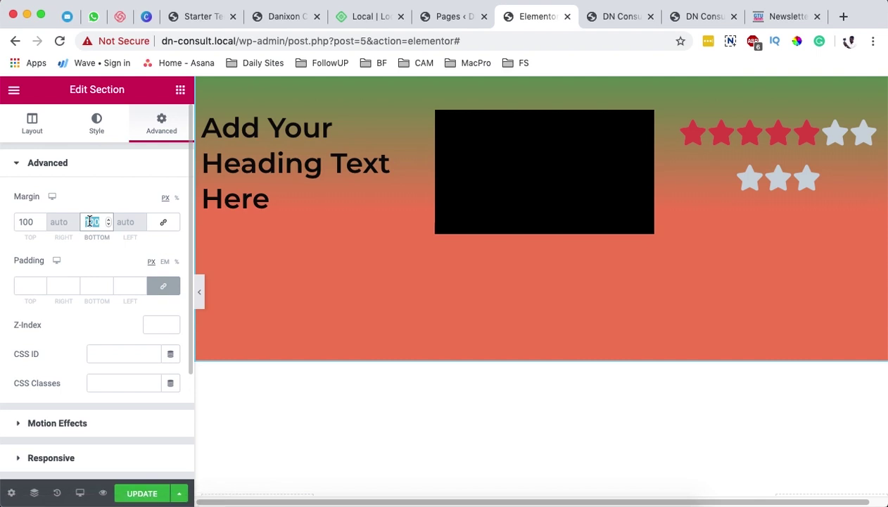
{"action": "type", "text": "0"}
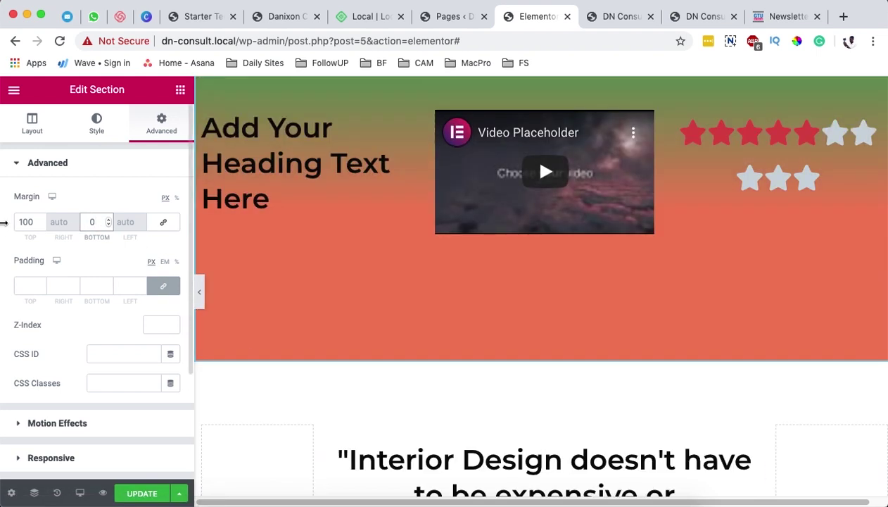
{"action": "left_click", "coordinate": [20, 222]}
{"action": "type", "text": "0"}
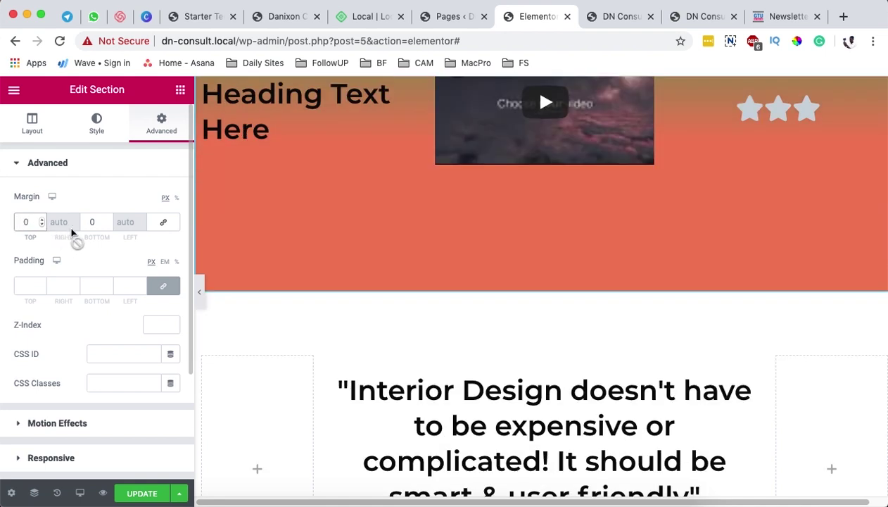
{"action": "left_click", "coordinate": [166, 222]}
{"action": "scroll", "coordinate": [294, 288], "scroll_direction": "up", "scroll_amount": 3}
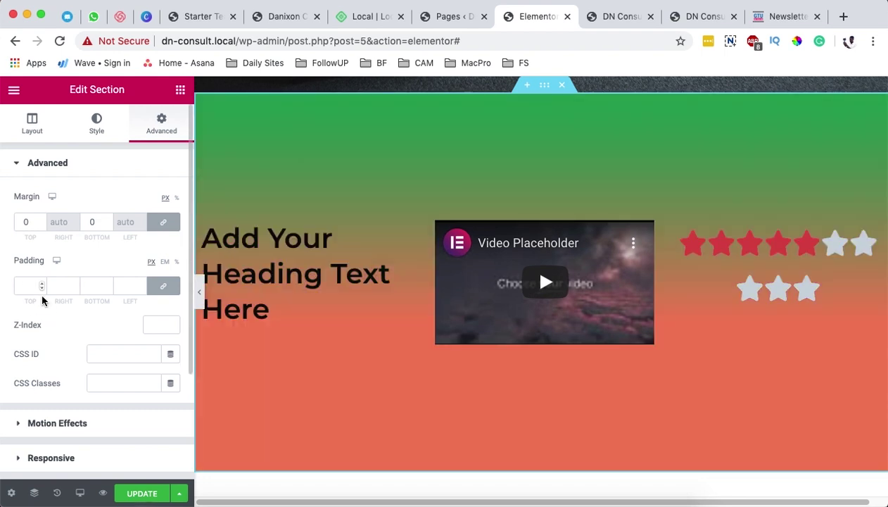
Try a linked padding of 300 px on all sides of the section and reduce it to 30 px.
{"action": "left_click", "coordinate": [27, 286]}
{"action": "type", "text": "300"}
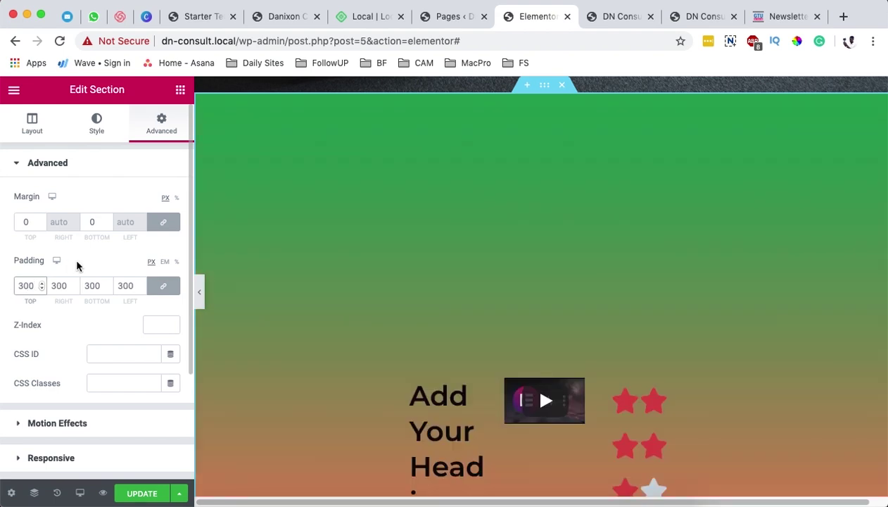
{"action": "scroll", "coordinate": [603, 358], "scroll_direction": "down", "scroll_amount": 4}
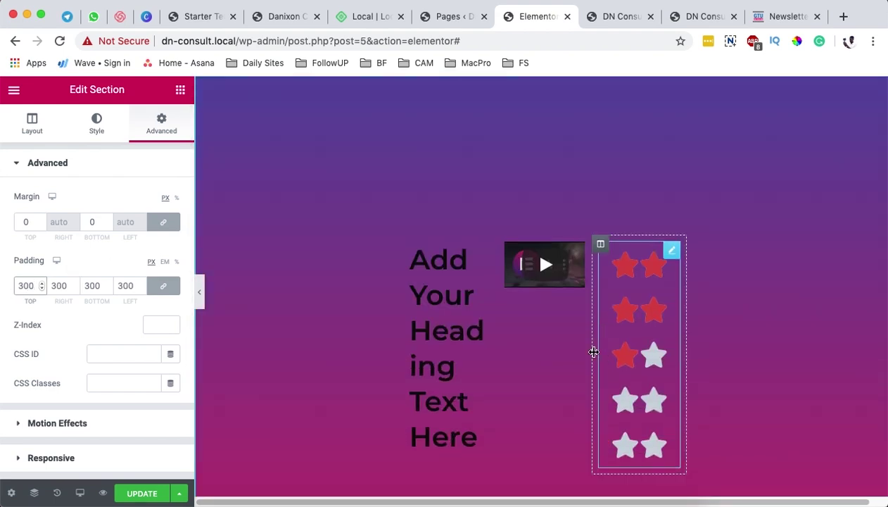
{"action": "key", "text": "BackSpace"}
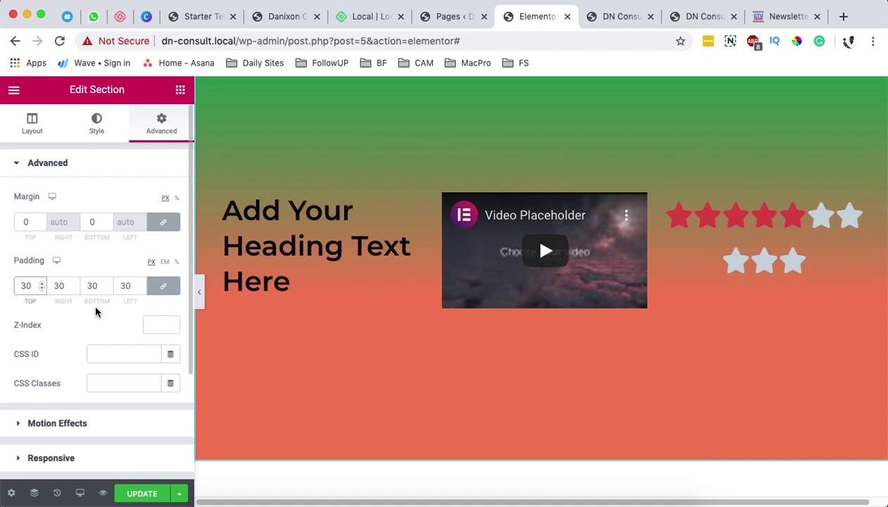
Unlink the section's padding and set the right and left padding to 130 px.
{"action": "left_click", "coordinate": [163, 289]}
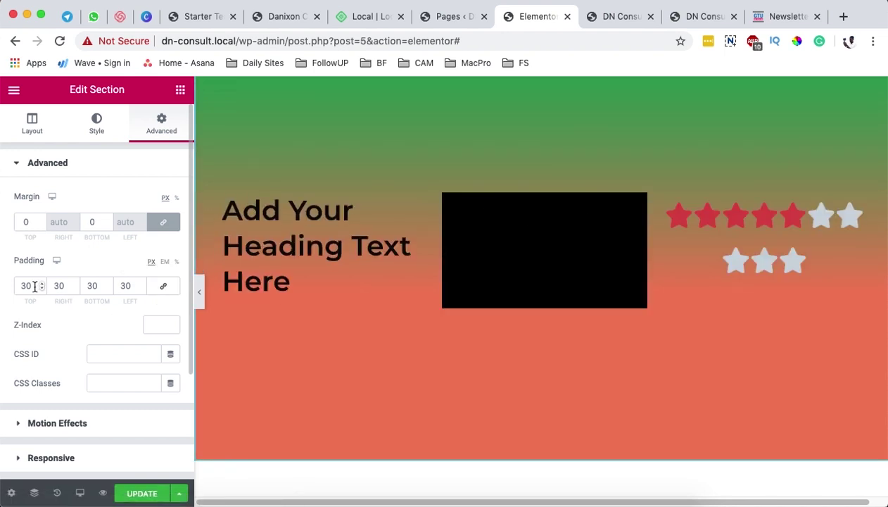
{"action": "left_click", "coordinate": [55, 285]}
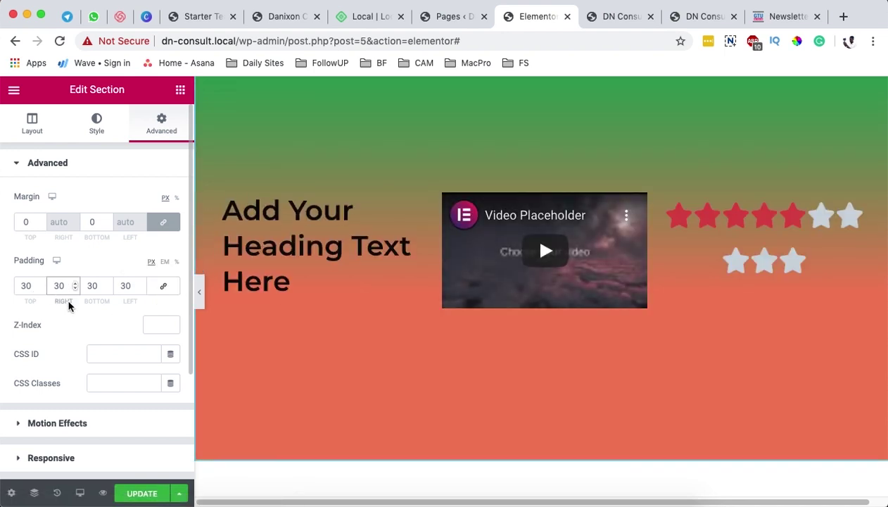
{"action": "type", "text": "1"}
{"action": "left_click", "coordinate": [121, 285]}
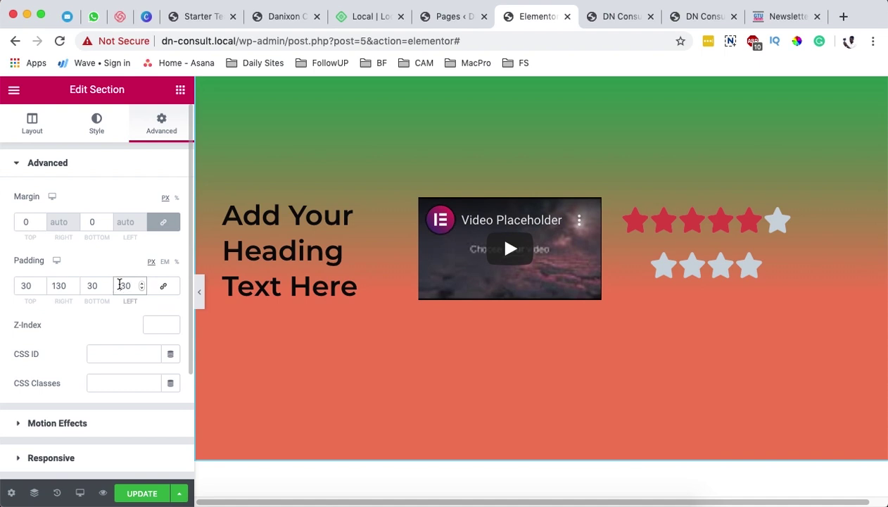
{"action": "type", "text": "1"}
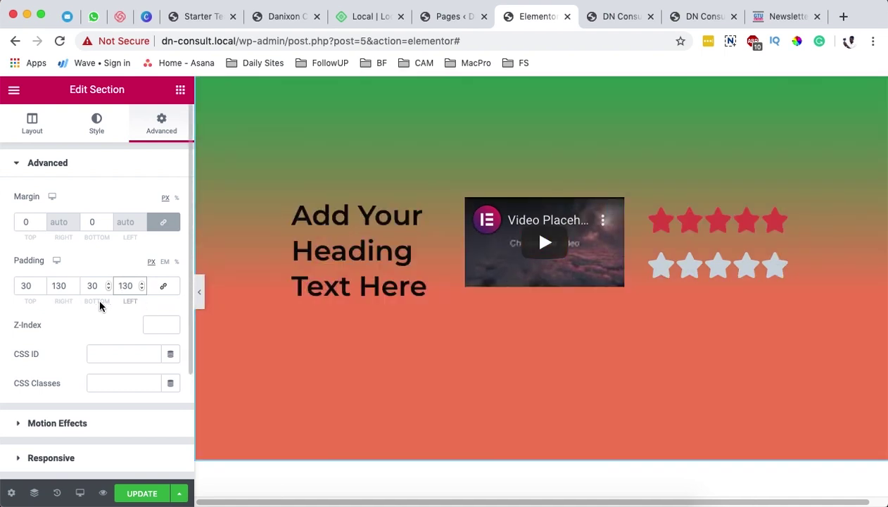
Link the section's padding values again and clear them on all sides.
{"action": "double_click", "coordinate": [61, 285]}
{"action": "left_click", "coordinate": [163, 285]}
{"action": "double_click", "coordinate": [58, 286]}
{"action": "key", "text": "BackSpace"}
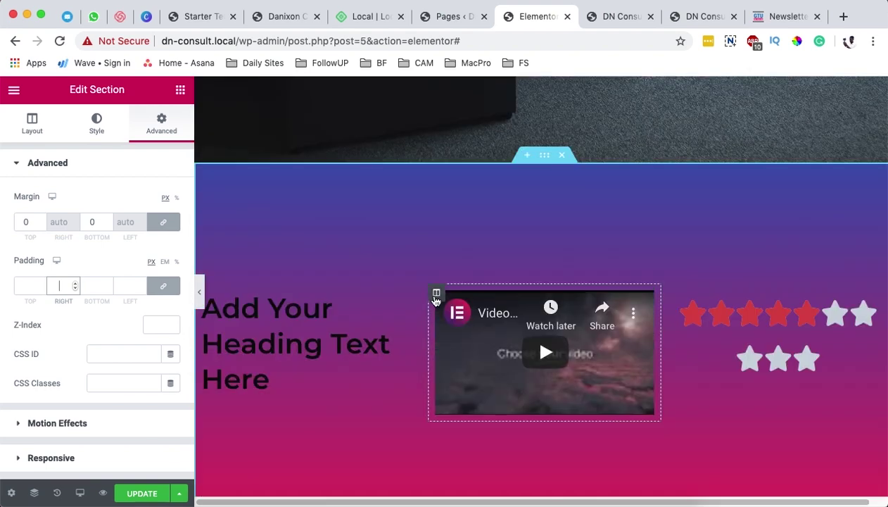
Delete the three-column section with the heading, video and star rating from the page.
{"action": "left_click", "coordinate": [562, 157]}
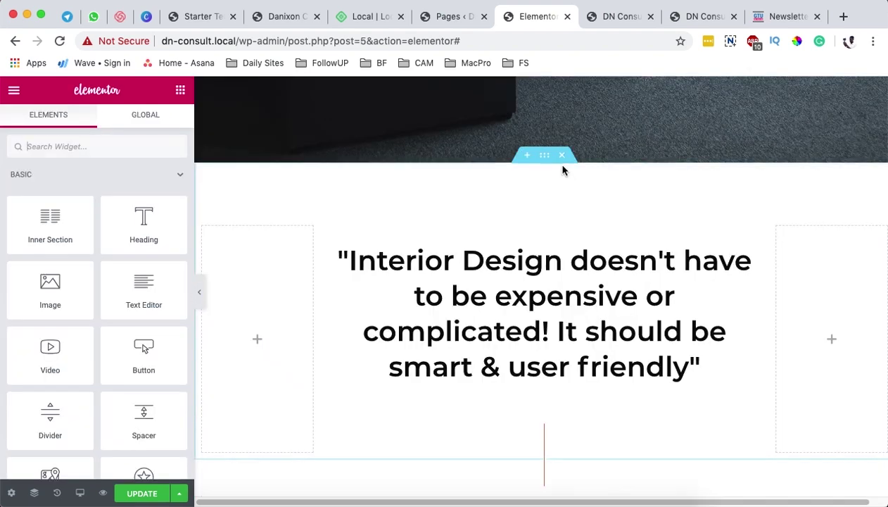
{"action": "scroll", "coordinate": [552, 338], "scroll_direction": "up", "scroll_amount": 3}
{"action": "scroll", "coordinate": [550, 395], "scroll_direction": "down", "scroll_amount": 5}
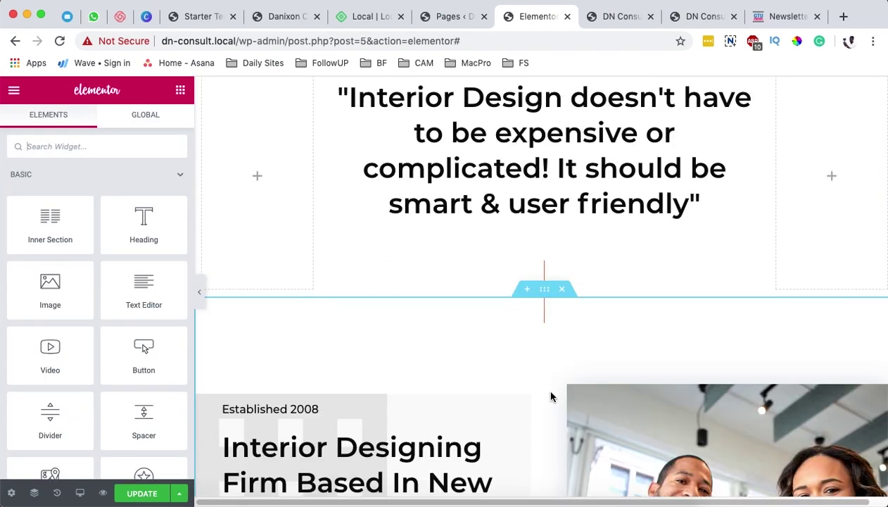
Duplicate the "Interior Design doesn't have to be expensive" quote section and delete the copy.
{"action": "scroll", "coordinate": [550, 396], "scroll_direction": "up", "scroll_amount": 4}
{"action": "scroll", "coordinate": [551, 394], "scroll_direction": "down", "scroll_amount": 2}
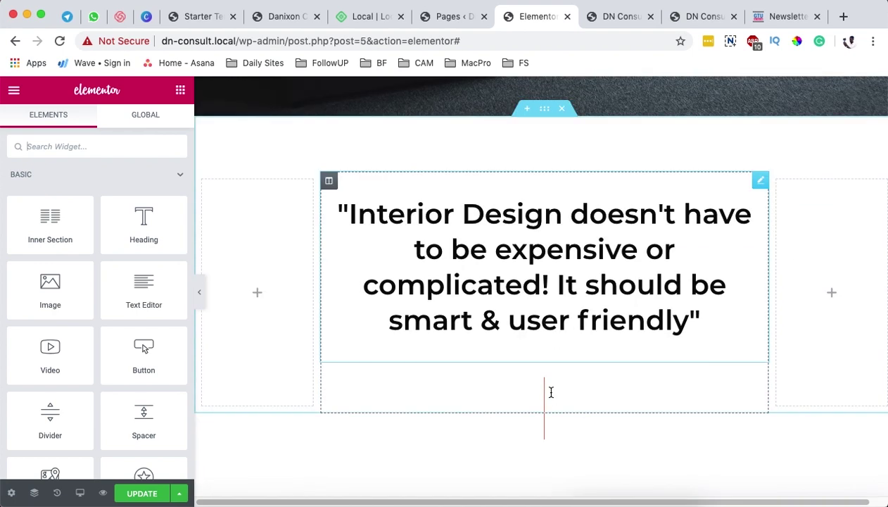
{"action": "right_click", "coordinate": [544, 112]}
{"action": "left_click", "coordinate": [572, 145]}
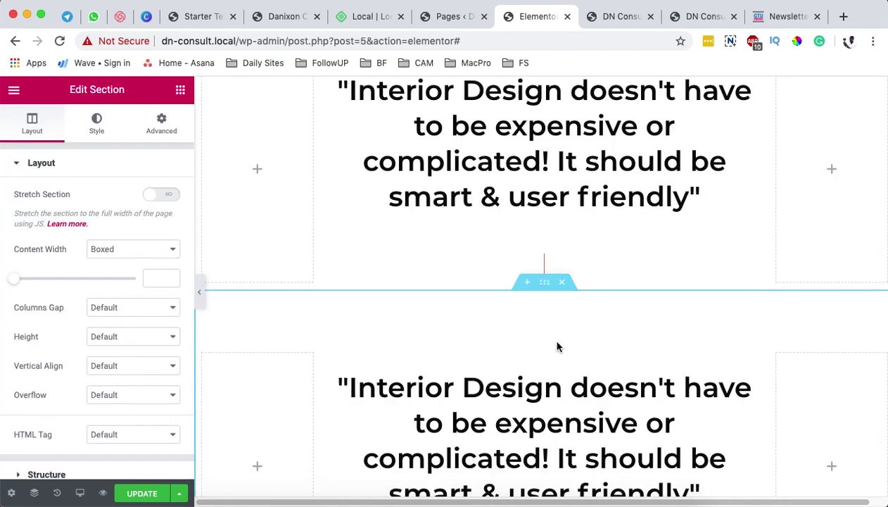
{"action": "scroll", "coordinate": [556, 347], "scroll_direction": "down", "scroll_amount": 2}
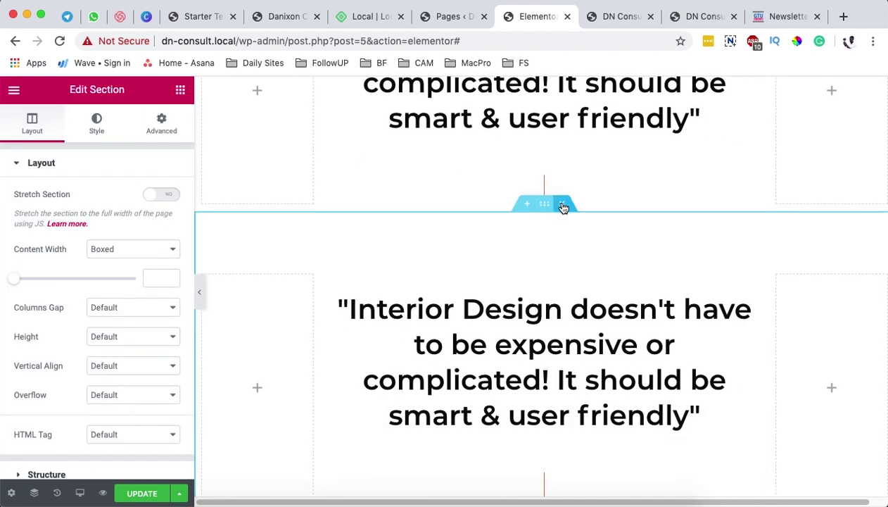
{"action": "left_click", "coordinate": [563, 205]}
Move the co-founders image column in front of the "Interior Designing Firm Based In New York" text column.
{"action": "scroll", "coordinate": [529, 356], "scroll_direction": "down", "scroll_amount": 2}
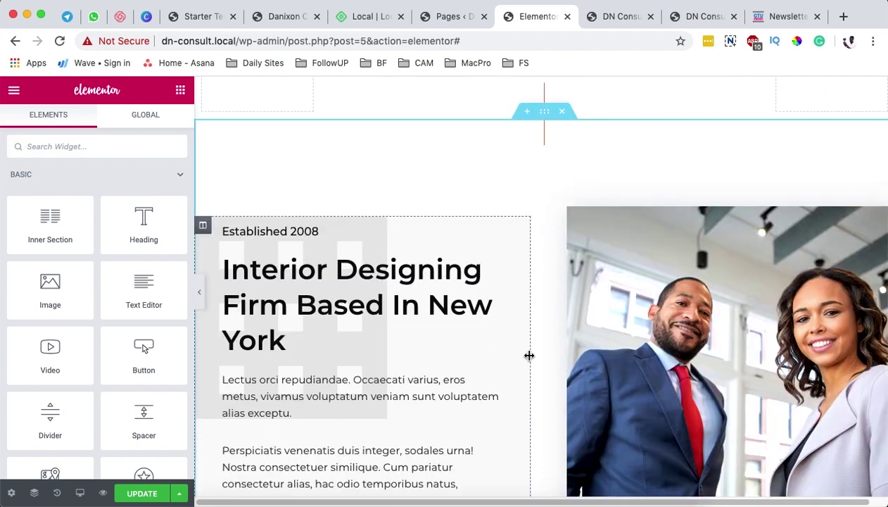
{"action": "scroll", "coordinate": [529, 356], "scroll_direction": "down", "scroll_amount": 3}
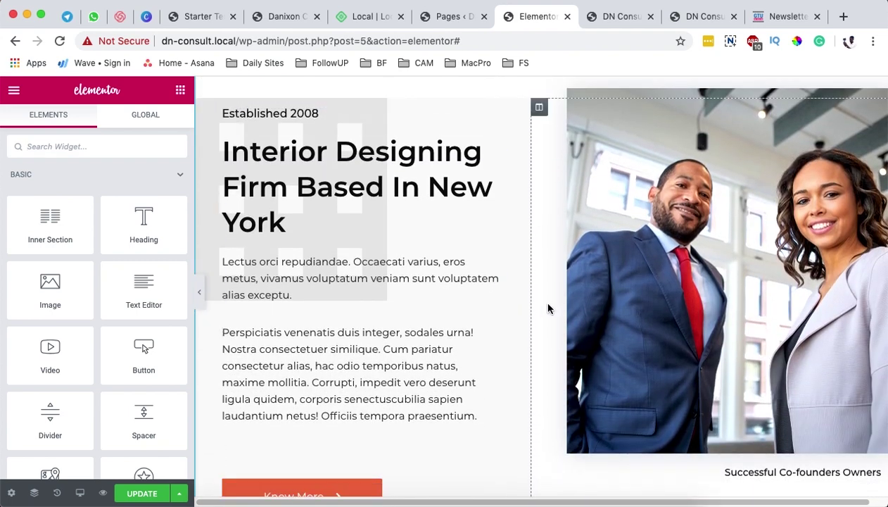
{"action": "scroll", "coordinate": [704, 345], "scroll_direction": "up", "scroll_amount": 2}
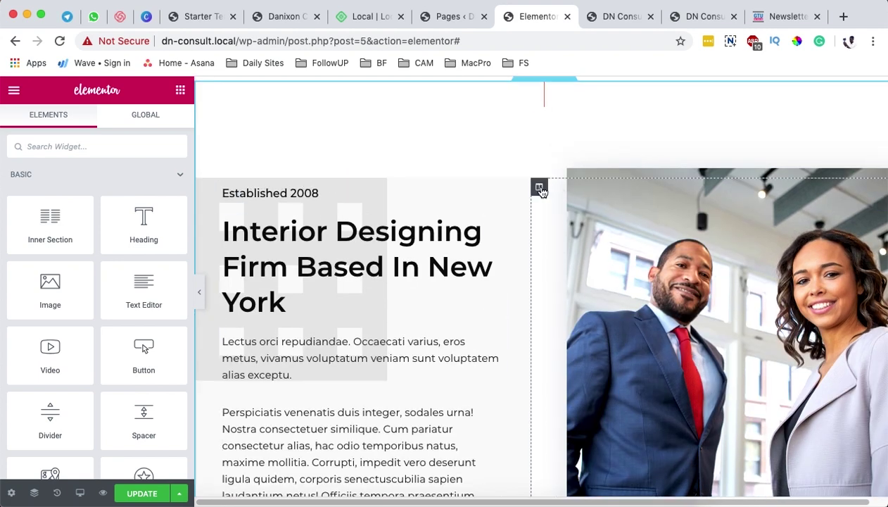
{"action": "left_click_drag", "start_coordinate": [539, 188], "coordinate": [225, 201]}
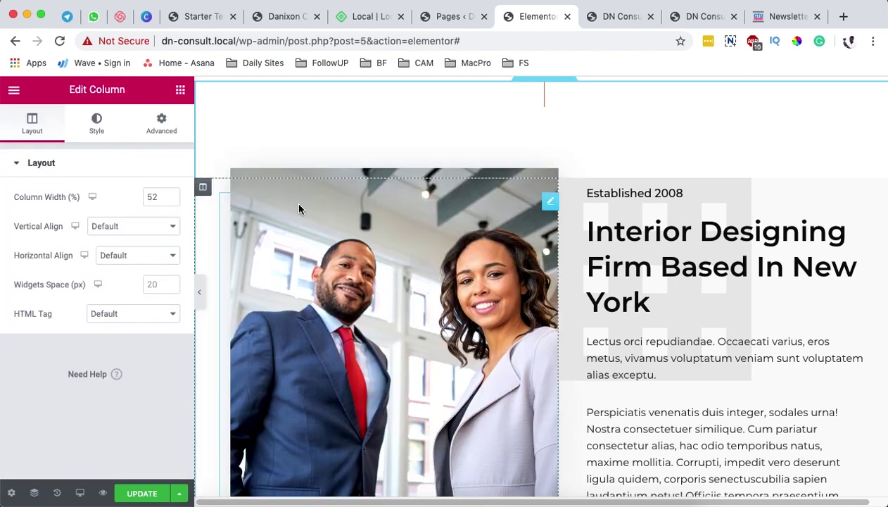
{"action": "scroll", "coordinate": [556, 221], "scroll_direction": "down", "scroll_amount": 2}
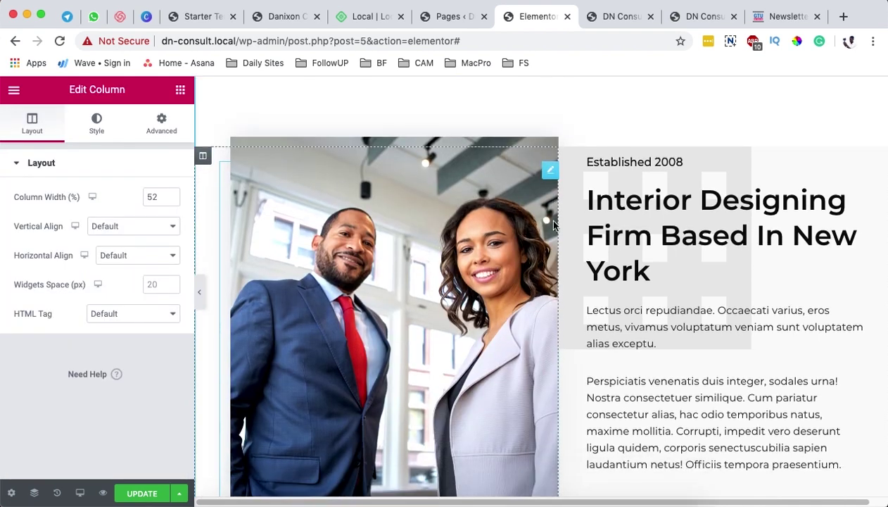
Turn on Reverse Columns (Tablet) in the responsive settings of the section with the co-founders image.
{"action": "scroll", "coordinate": [557, 221], "scroll_direction": "up", "scroll_amount": 4}
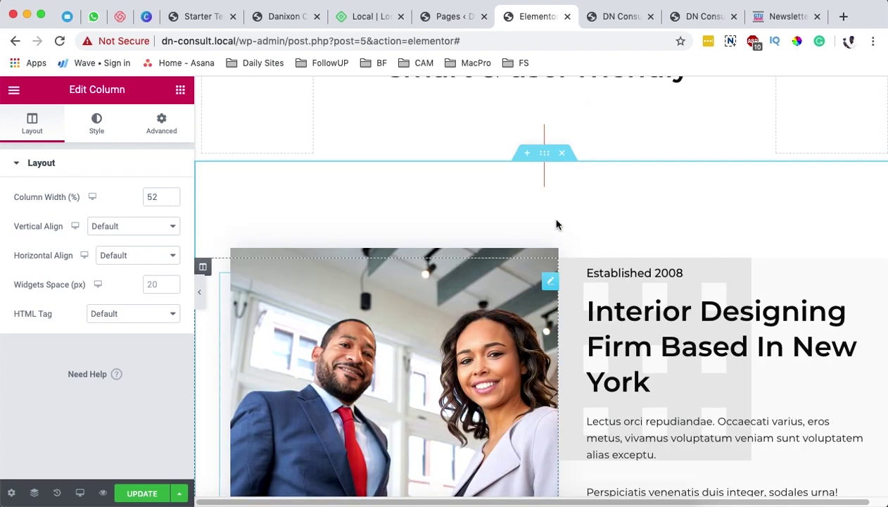
{"action": "left_click", "coordinate": [544, 153]}
{"action": "left_click", "coordinate": [163, 124]}
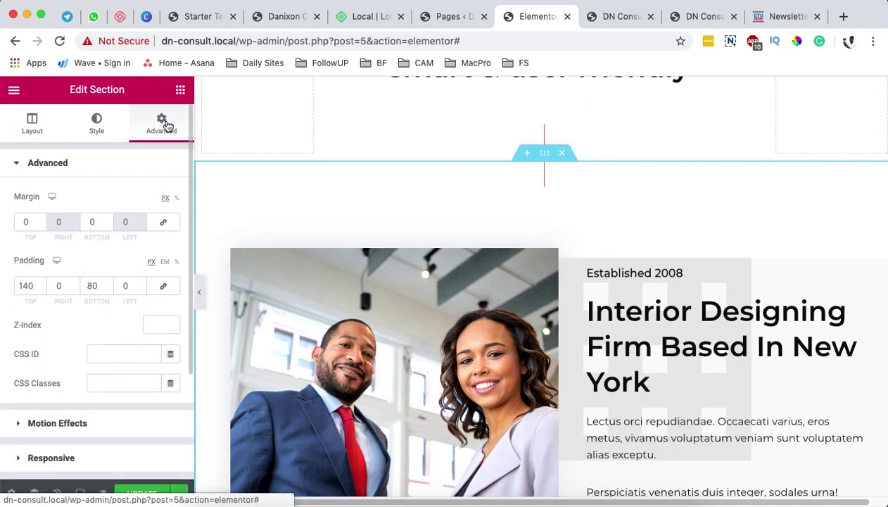
{"action": "scroll", "coordinate": [127, 336], "scroll_direction": "down", "scroll_amount": 4}
{"action": "left_click", "coordinate": [49, 314]}
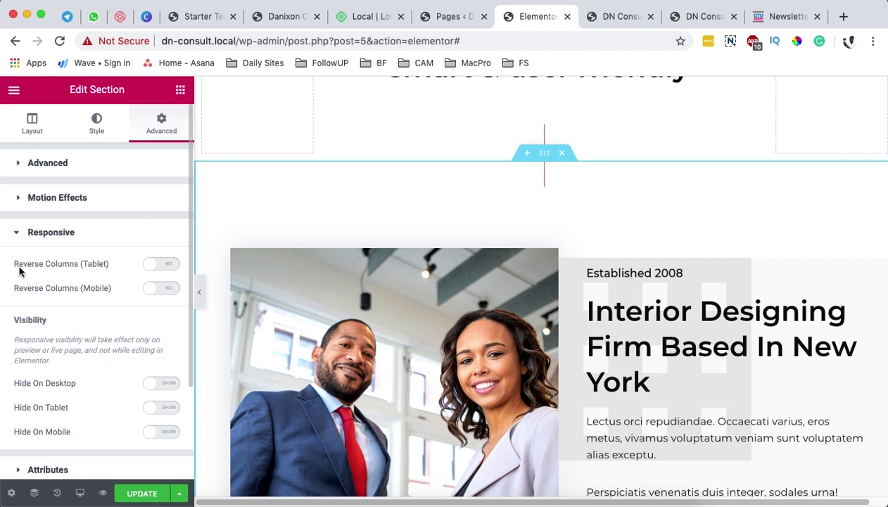
{"action": "left_click", "coordinate": [169, 264]}
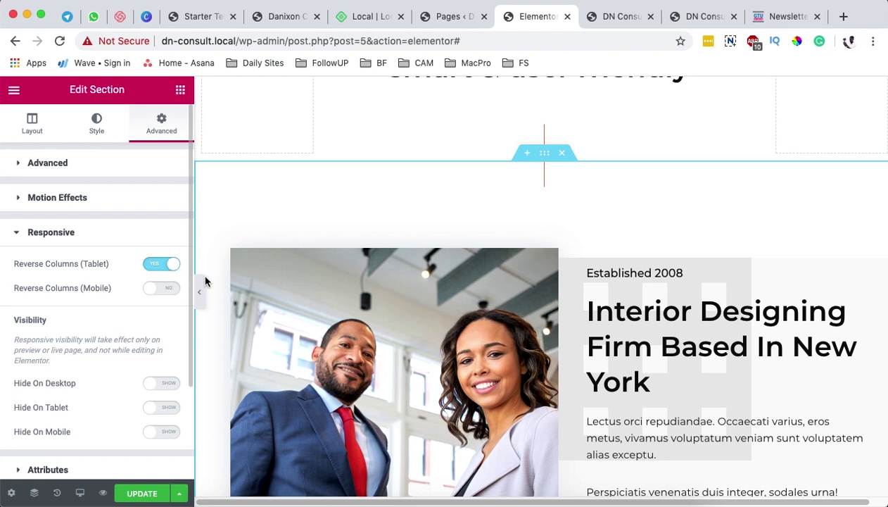
Check the section's column order in the Tablet preview and return to the Desktop preview.
{"action": "scroll", "coordinate": [232, 281], "scroll_direction": "down", "scroll_amount": 2}
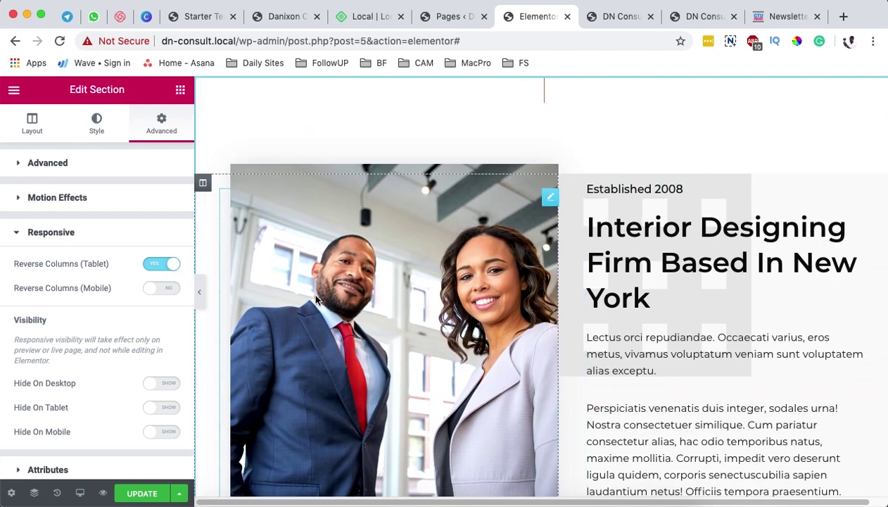
{"action": "left_click", "coordinate": [80, 493]}
{"action": "left_click", "coordinate": [70, 430]}
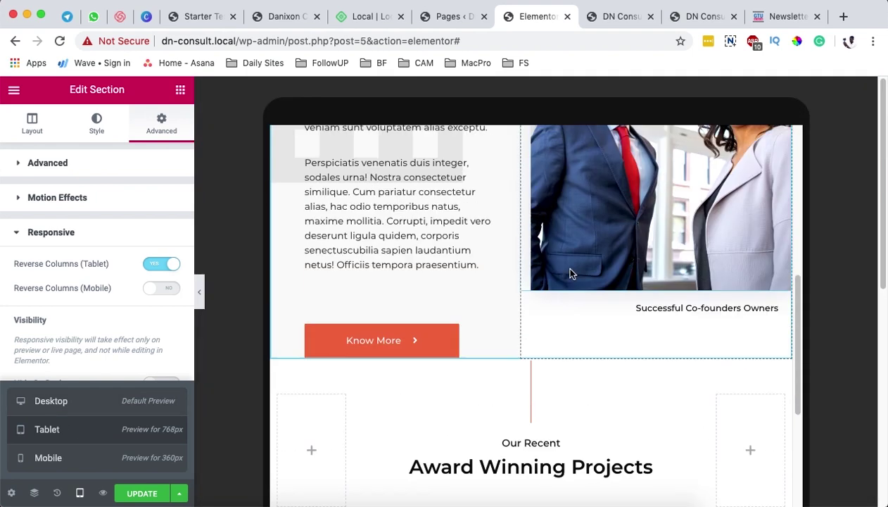
{"action": "scroll", "coordinate": [693, 310], "scroll_direction": "down", "scroll_amount": 3}
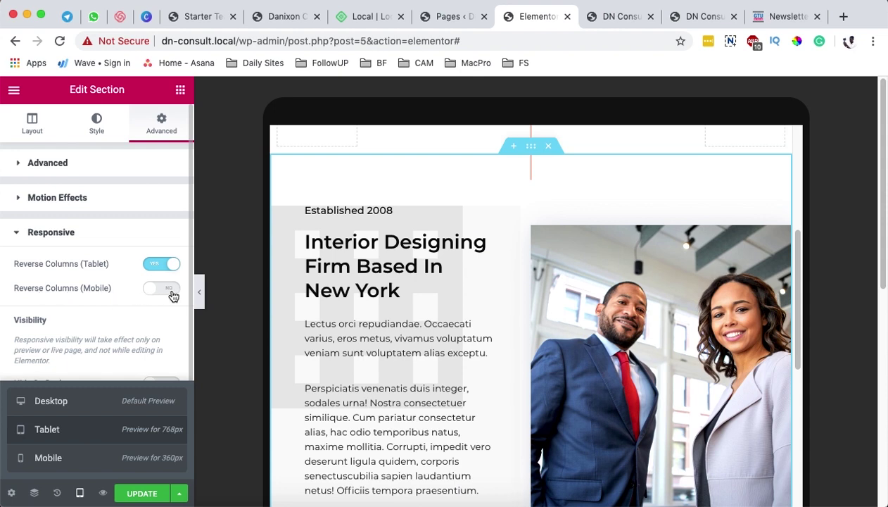
{"action": "left_click", "coordinate": [100, 403]}
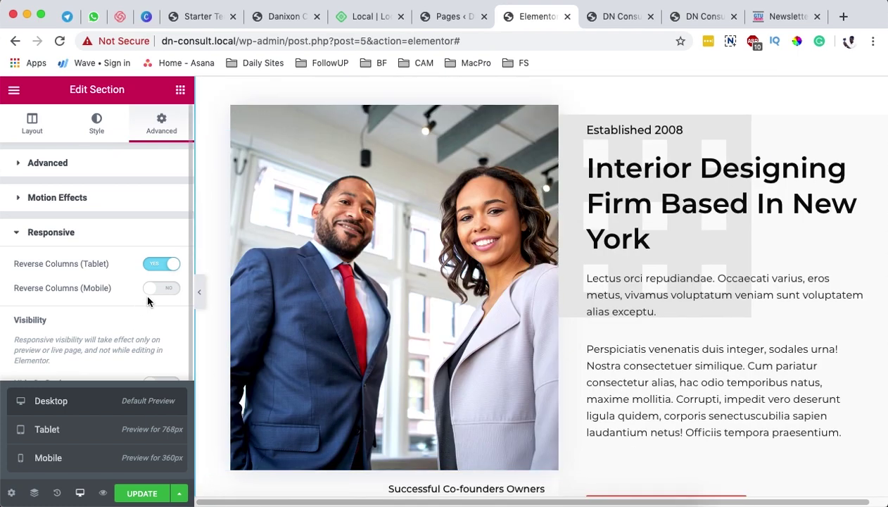
Turn on Reverse Columns (Mobile) for the section and switch the preview to Mobile.
{"action": "left_click", "coordinate": [170, 290]}
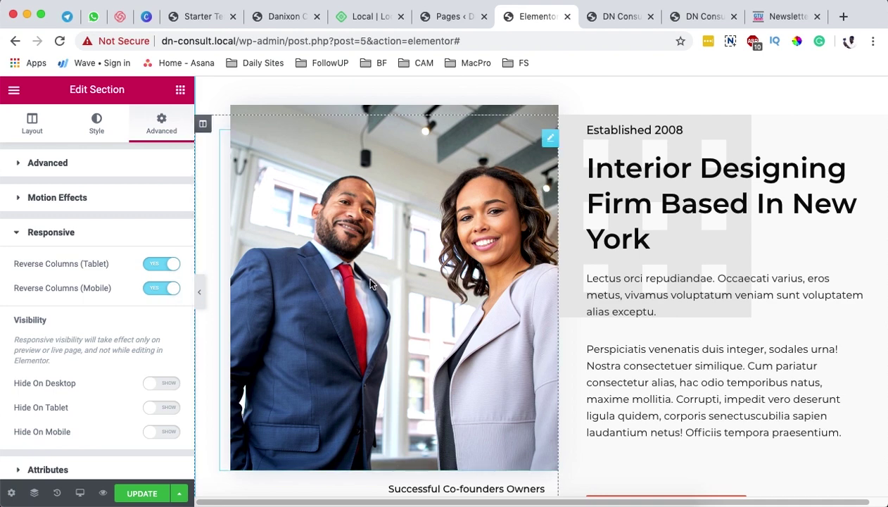
{"action": "left_click", "coordinate": [79, 492]}
{"action": "left_click", "coordinate": [61, 461]}
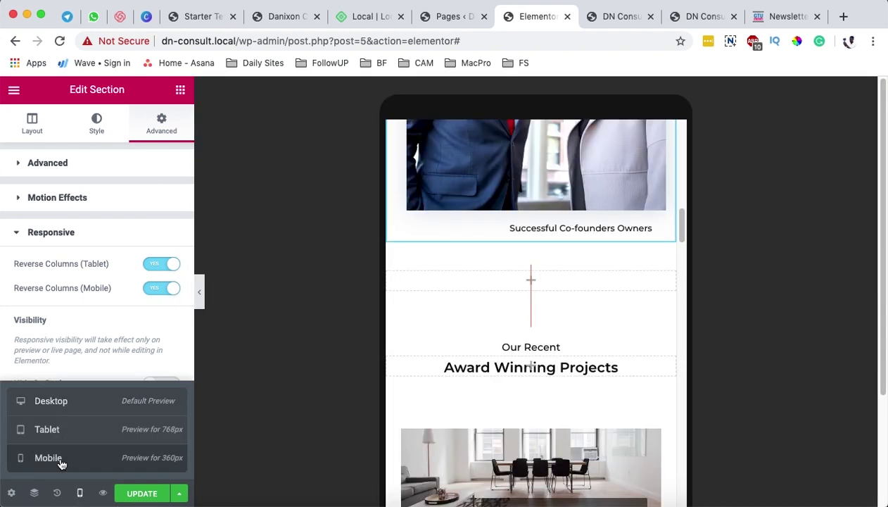
Check the column order on mobile, turn off Reverse Columns for Mobile and Tablet, and return to the Desktop preview.
{"action": "scroll", "coordinate": [517, 428], "scroll_direction": "down", "scroll_amount": 8}
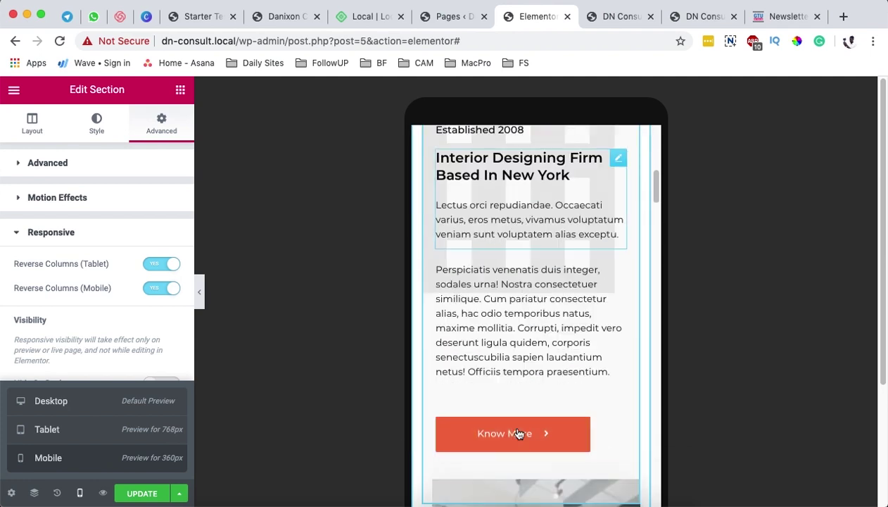
{"action": "scroll", "coordinate": [517, 434], "scroll_direction": "up", "scroll_amount": 5}
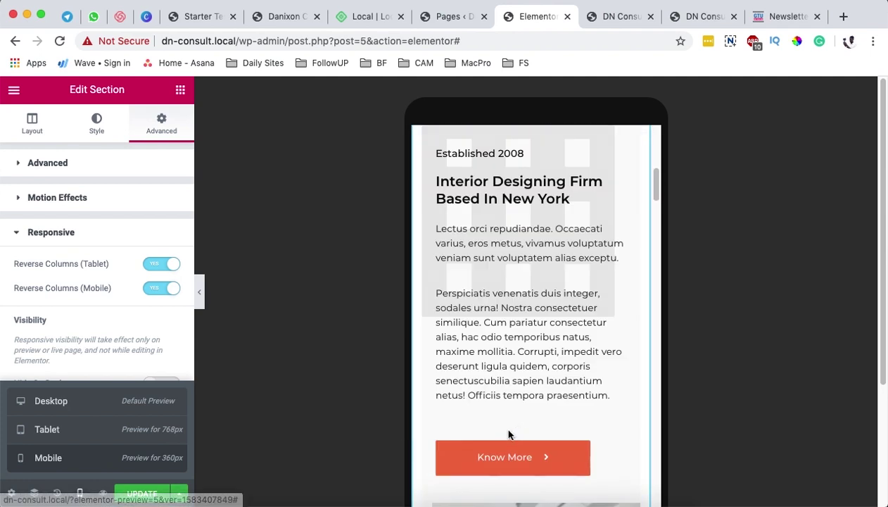
{"action": "left_click", "coordinate": [150, 290]}
{"action": "left_click", "coordinate": [153, 266]}
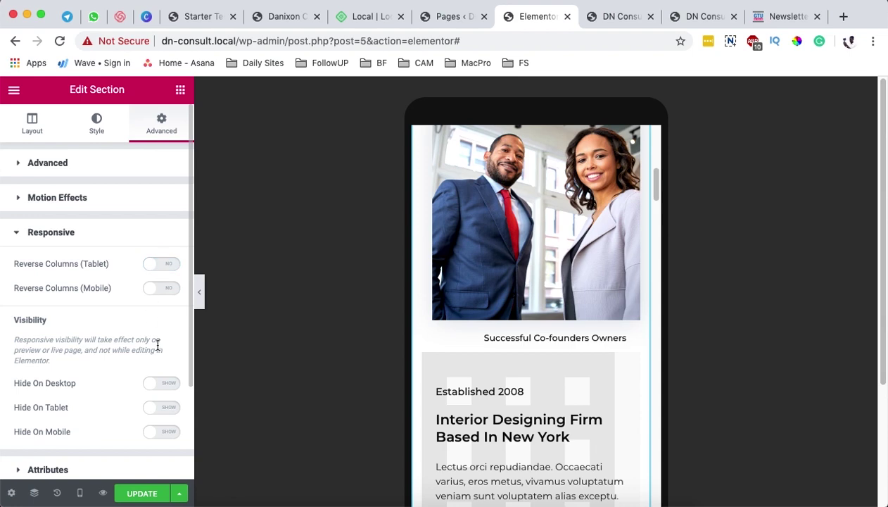
{"action": "left_click", "coordinate": [78, 496]}
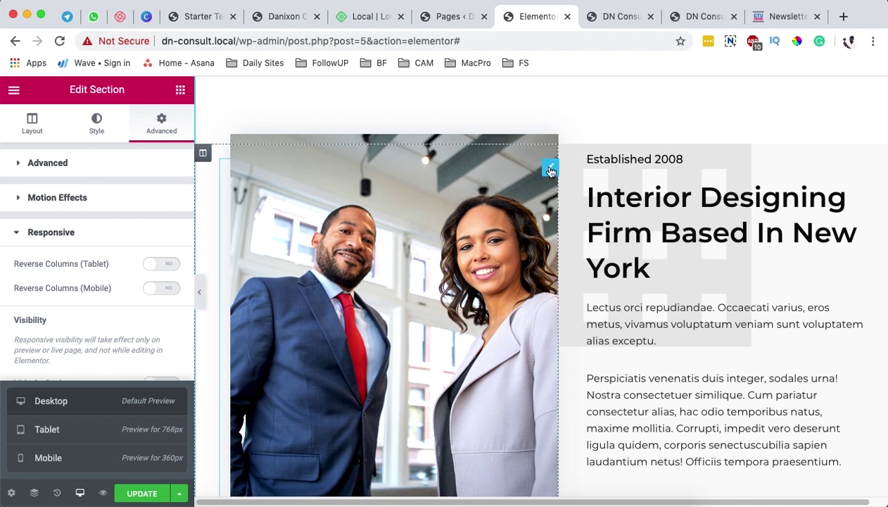
Replace the co-founders image with michellep.jpg from the media library.
{"action": "left_click", "coordinate": [550, 171]}
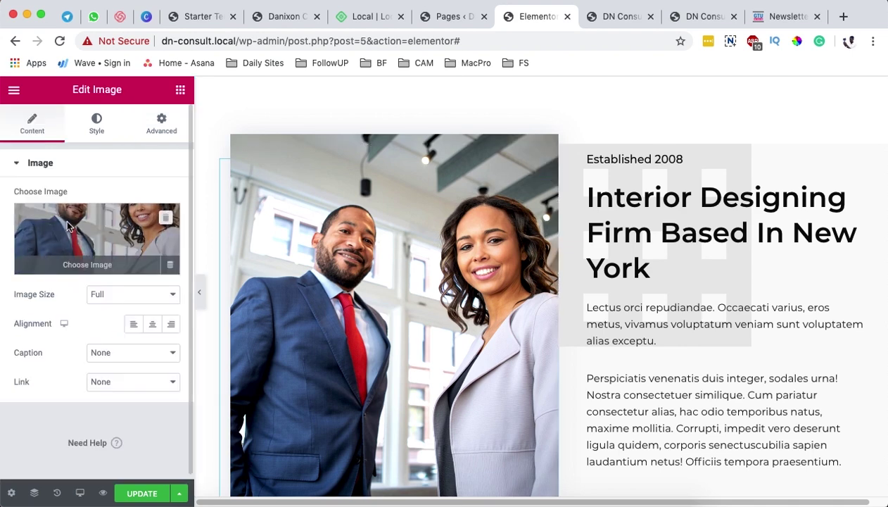
{"action": "left_click", "coordinate": [68, 226]}
{"action": "scroll", "coordinate": [545, 406], "scroll_direction": "down", "scroll_amount": 3}
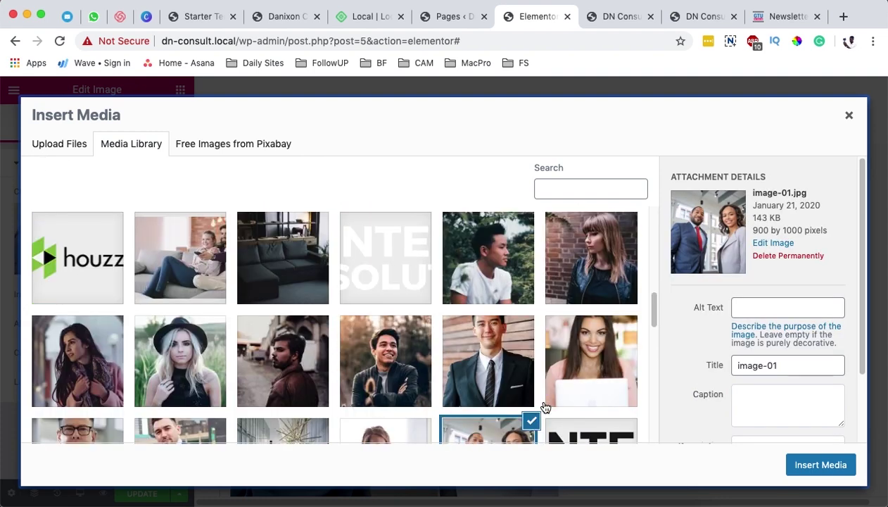
{"action": "scroll", "coordinate": [545, 407], "scroll_direction": "down", "scroll_amount": 2}
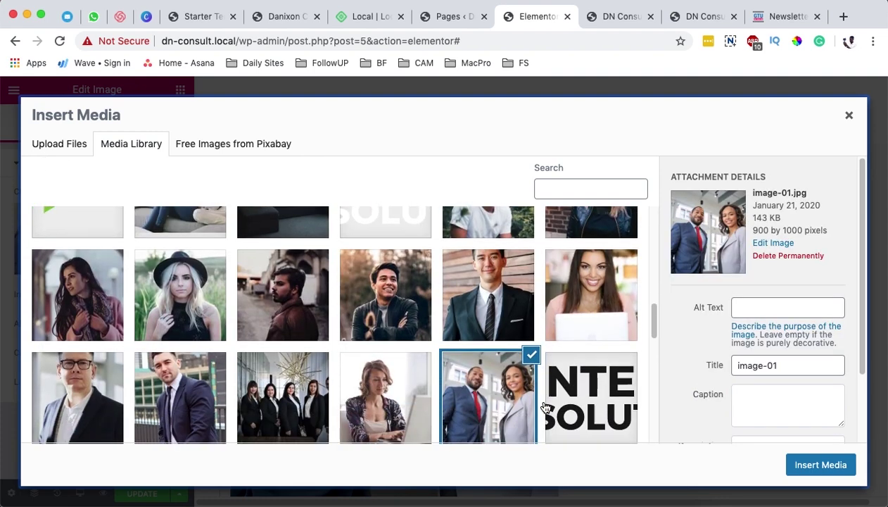
{"action": "left_click", "coordinate": [179, 299]}
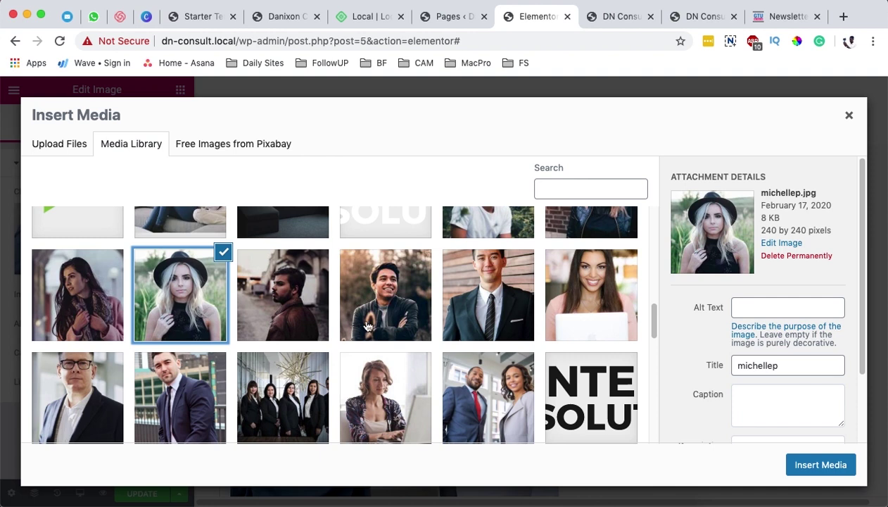
{"action": "left_click", "coordinate": [813, 464]}
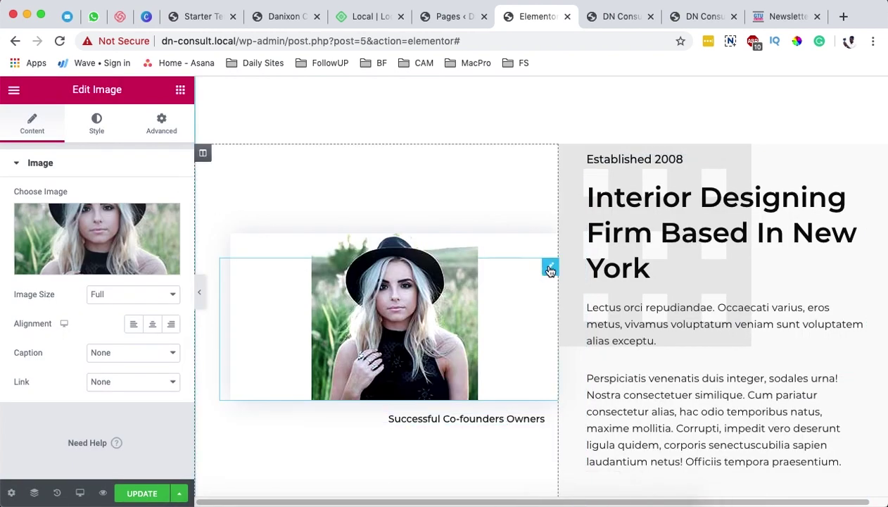
Set the image's width to 56% and its max width to 13%.
{"action": "left_click", "coordinate": [97, 124]}
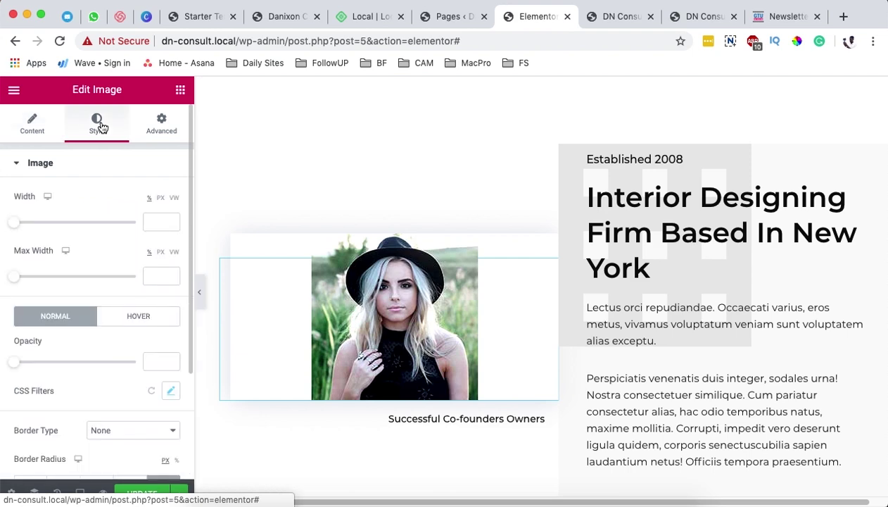
{"action": "left_click_drag", "start_coordinate": [16, 222], "coordinate": [82, 238]}
{"action": "left_click_drag", "start_coordinate": [14, 276], "coordinate": [27, 293]}
Remove the image of the woman in the hat and insert bedroom02-free-img.jpg from the media library instead.
{"action": "left_click", "coordinate": [32, 121]}
{"action": "left_click", "coordinate": [163, 218]}
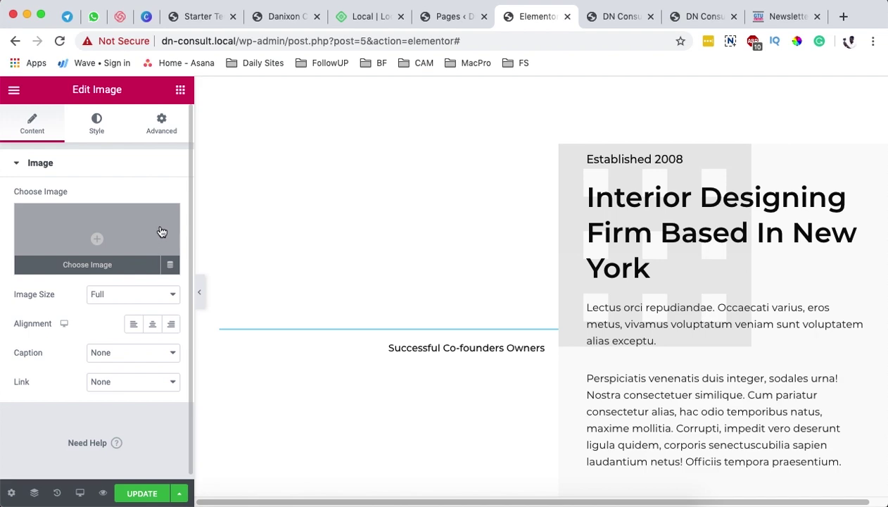
{"action": "left_click", "coordinate": [100, 240]}
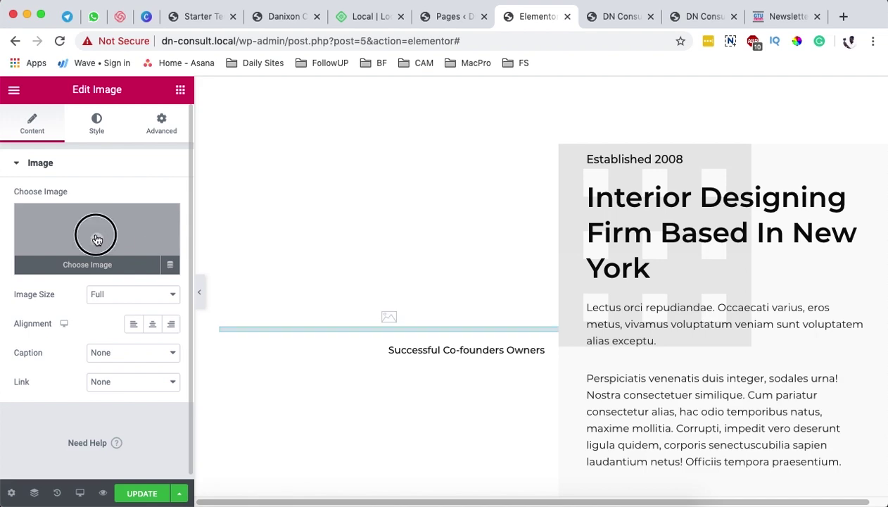
{"action": "scroll", "coordinate": [541, 331], "scroll_direction": "down", "scroll_amount": 3}
{"action": "scroll", "coordinate": [556, 324], "scroll_direction": "down", "scroll_amount": 2}
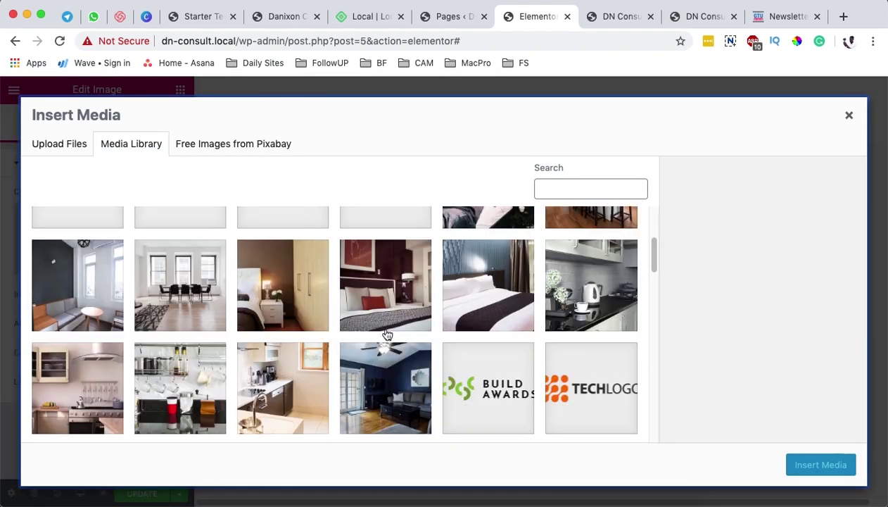
{"action": "left_click", "coordinate": [371, 289]}
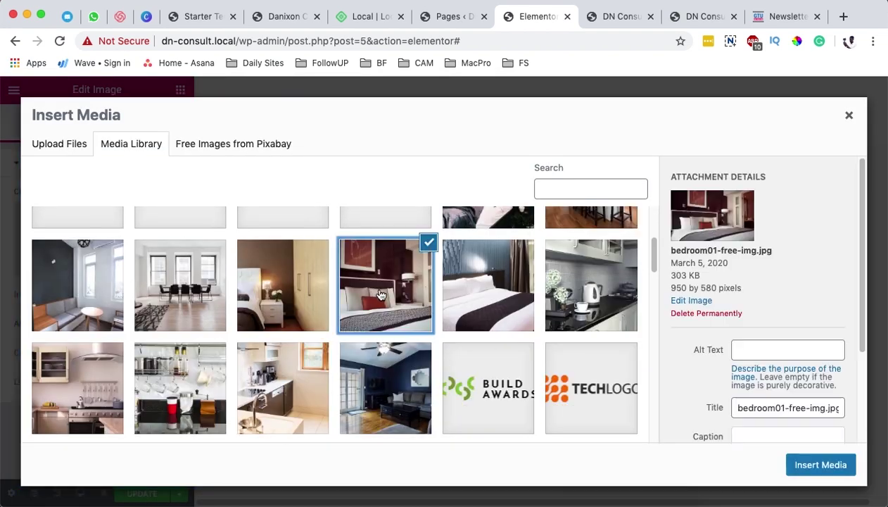
{"action": "left_click", "coordinate": [286, 283]}
{"action": "left_click", "coordinate": [179, 292]}
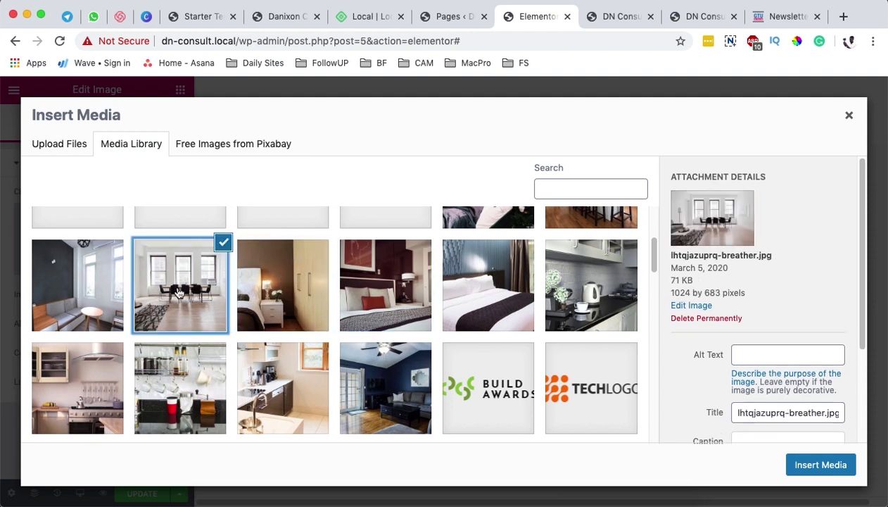
{"action": "left_click", "coordinate": [278, 298]}
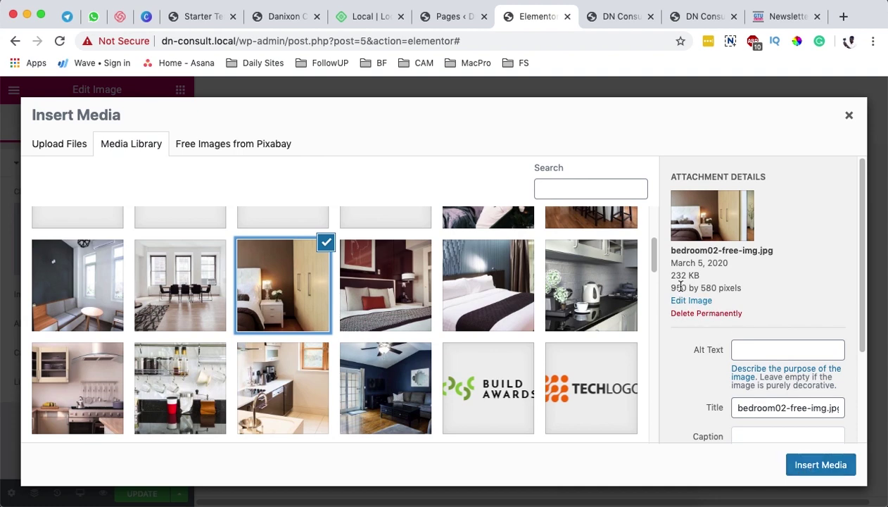
{"action": "left_click", "coordinate": [814, 466]}
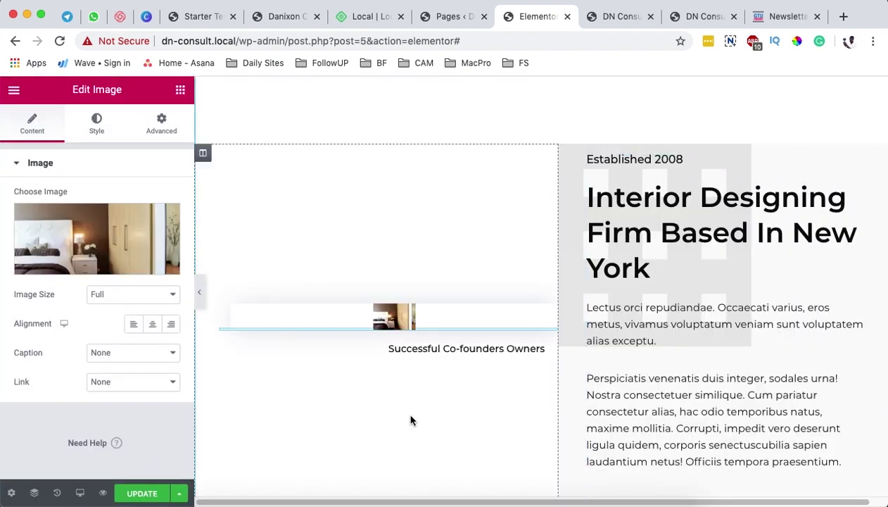
Increase the bedroom image's max width and set its width to 100%.
{"action": "left_click", "coordinate": [97, 123]}
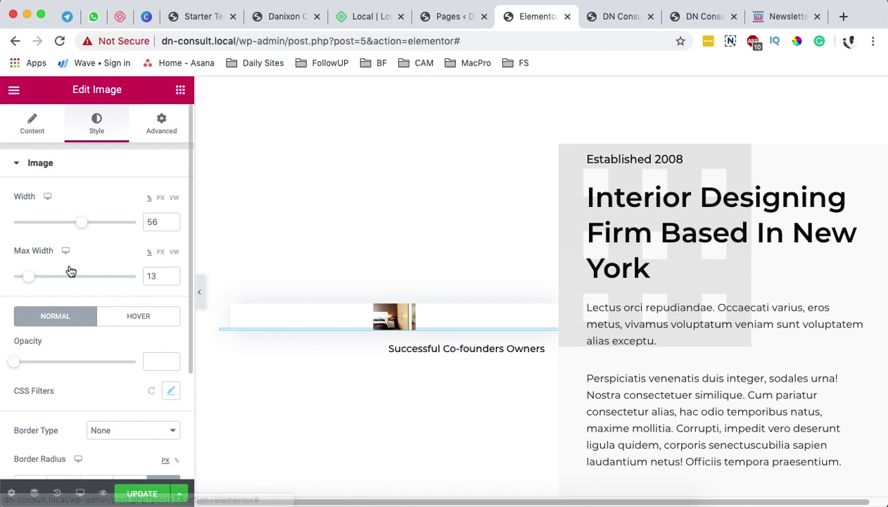
{"action": "left_click_drag", "start_coordinate": [25, 281], "coordinate": [109, 285]}
{"action": "left_click_drag", "start_coordinate": [77, 226], "coordinate": [133, 236]}
{"action": "mouse_move", "coordinate": [113, 278]}
{"action": "left_mouse_down"}
{"action": "mouse_move", "coordinate": [133, 277]}
{"action": "mouse_move", "coordinate": [101, 281]}
{"action": "mouse_move", "coordinate": [126, 287]}
{"action": "left_mouse_up"}
Replace the bedroom image with the picture of the two co-founders from the media library.
{"action": "left_click", "coordinate": [32, 123]}
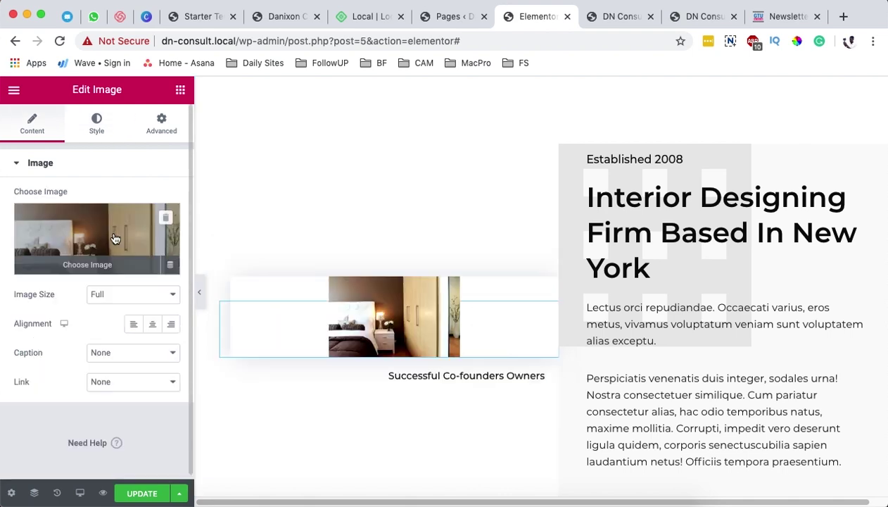
{"action": "left_click", "coordinate": [81, 254]}
{"action": "left_click", "coordinate": [376, 302]}
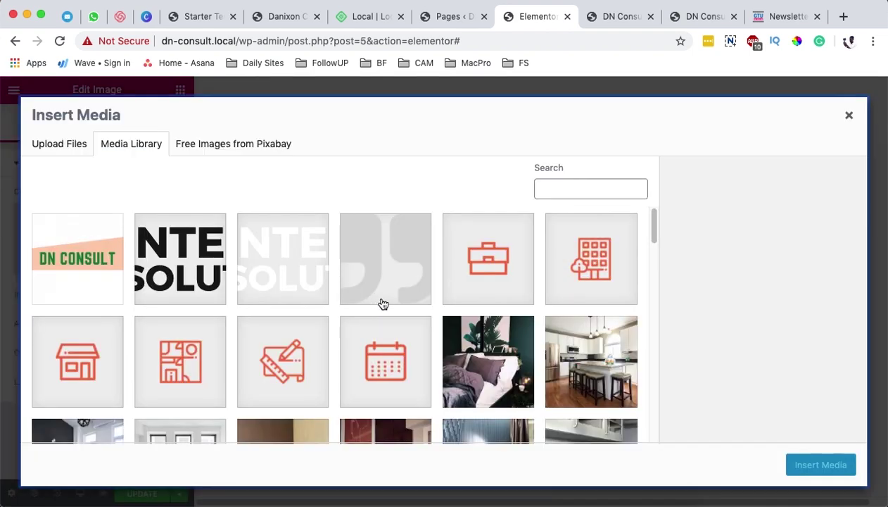
{"action": "scroll", "coordinate": [464, 367], "scroll_direction": "down", "scroll_amount": 10}
{"action": "scroll", "coordinate": [464, 368], "scroll_direction": "down", "scroll_amount": 5}
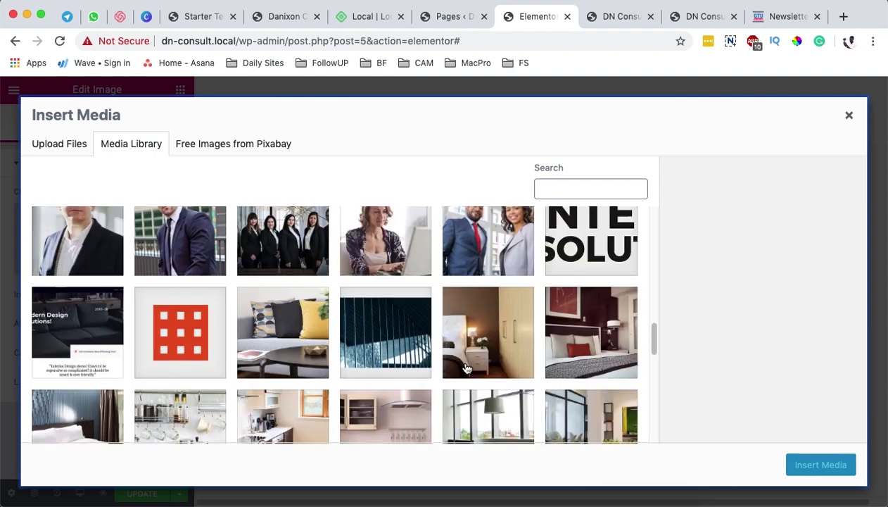
{"action": "scroll", "coordinate": [464, 368], "scroll_direction": "up", "scroll_amount": 2}
{"action": "left_click", "coordinate": [466, 305]}
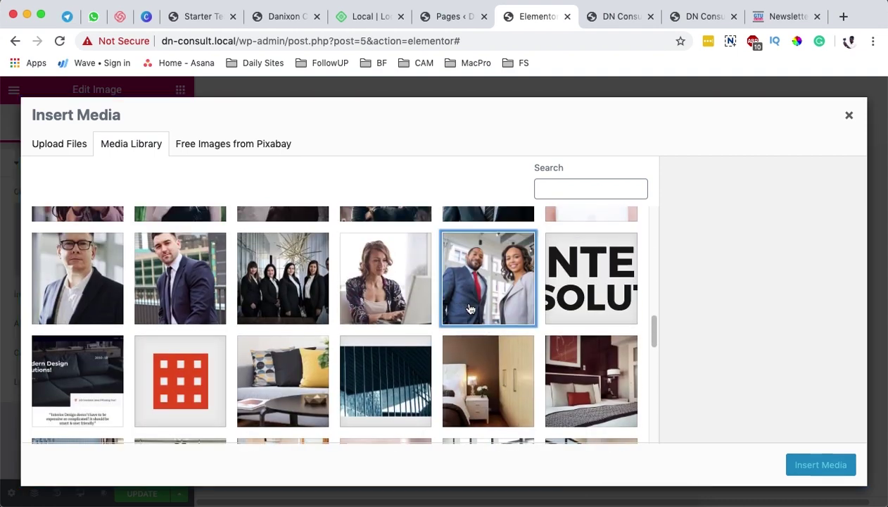
{"action": "left_click", "coordinate": [821, 464]}
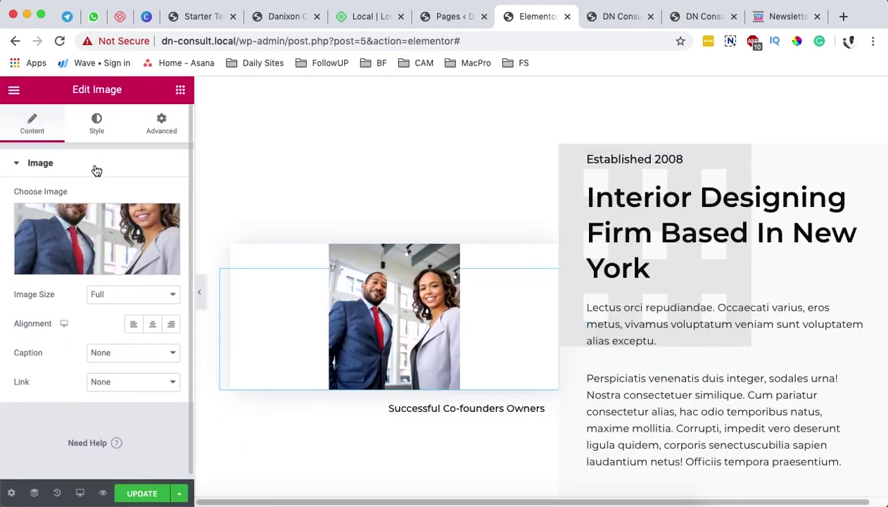
Set the co-founders image's max width to 100% and check the image in the page.
{"action": "left_click", "coordinate": [92, 131]}
{"action": "left_click_drag", "start_coordinate": [59, 276], "coordinate": [140, 288]}
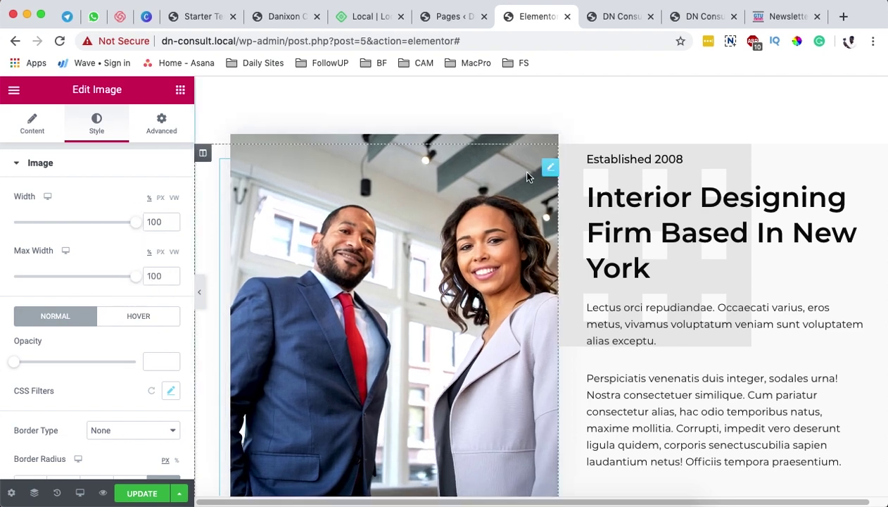
{"action": "scroll", "coordinate": [399, 257], "scroll_direction": "down", "scroll_amount": 1}
{"action": "scroll", "coordinate": [450, 257], "scroll_direction": "up", "scroll_amount": 4}
{"action": "scroll", "coordinate": [482, 258], "scroll_direction": "down", "scroll_amount": 4}
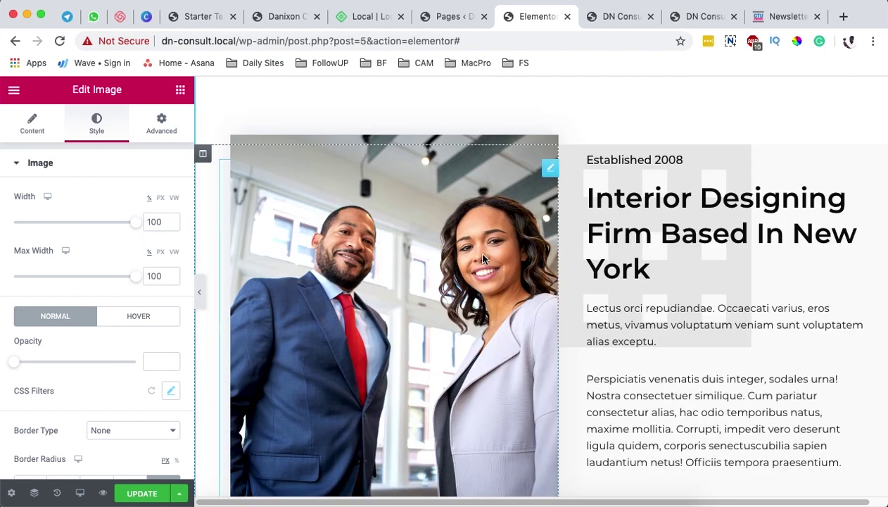
{"action": "scroll", "coordinate": [297, 366], "scroll_direction": "down", "scroll_amount": 2}
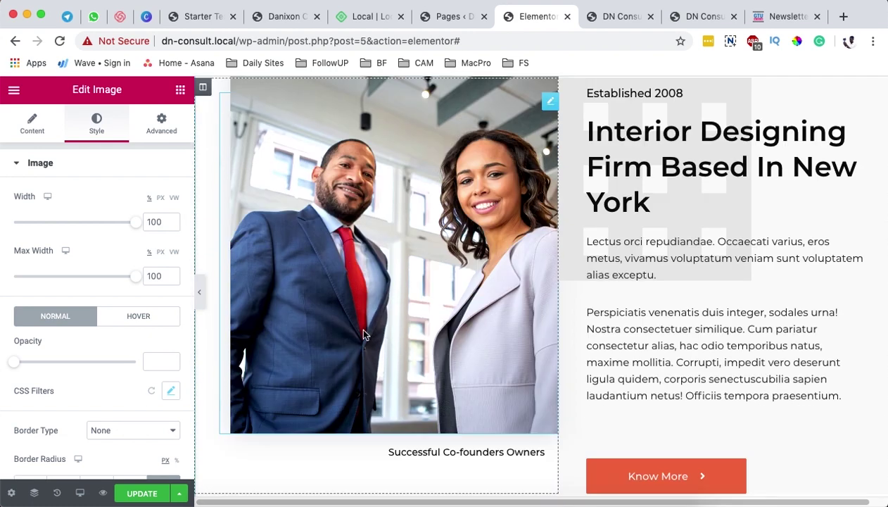
Set the co-founders image's CSS filters to brightness 102 and saturation 105.
{"action": "scroll", "coordinate": [75, 390], "scroll_direction": "down", "scroll_amount": 1}
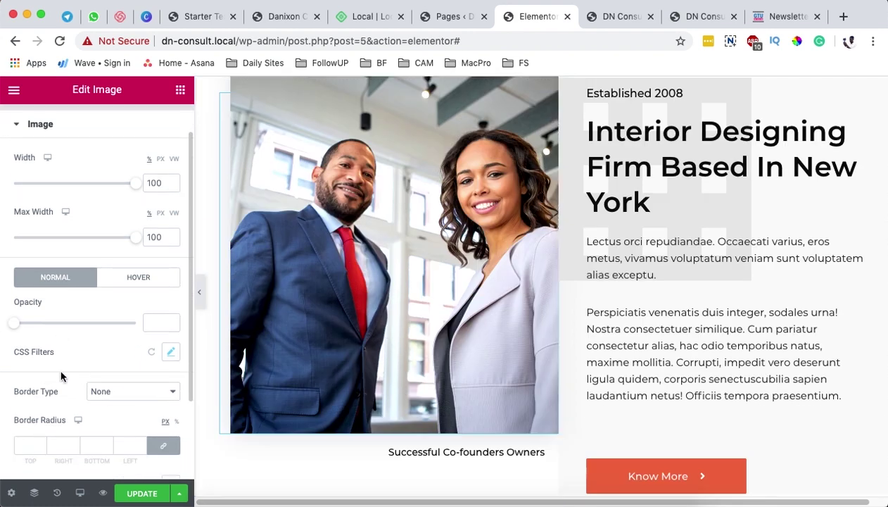
{"action": "scroll", "coordinate": [159, 369], "scroll_direction": "down", "scroll_amount": 1}
{"action": "left_click", "coordinate": [171, 338]}
{"action": "scroll", "coordinate": [137, 366], "scroll_direction": "down", "scroll_amount": 3}
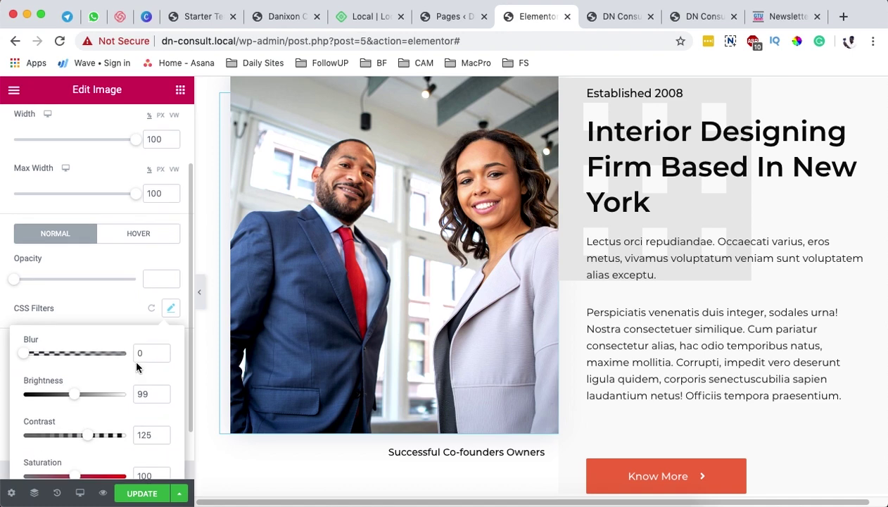
{"action": "mouse_move", "coordinate": [74, 335]}
{"action": "left_mouse_down"}
{"action": "mouse_move", "coordinate": [40, 331]}
{"action": "mouse_move", "coordinate": [91, 331]}
{"action": "mouse_move", "coordinate": [75, 339]}
{"action": "left_mouse_up"}
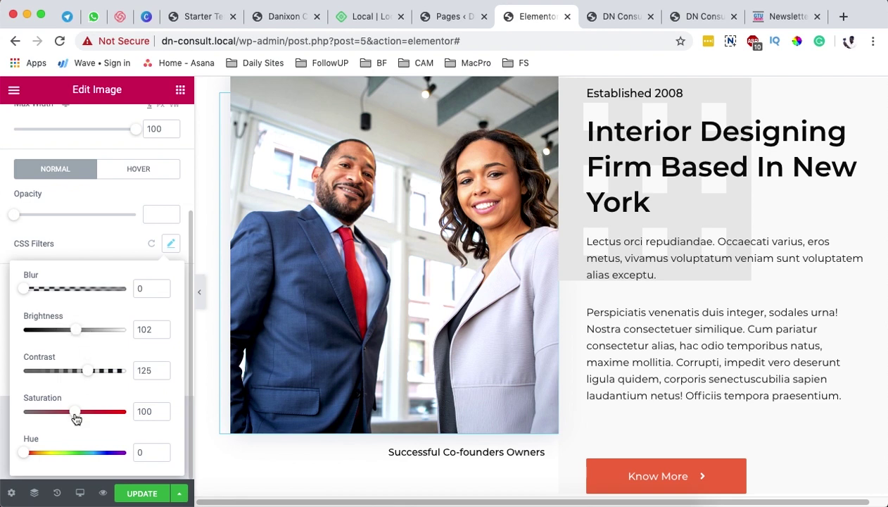
{"action": "mouse_move", "coordinate": [80, 416]}
{"action": "left_mouse_down"}
{"action": "mouse_move", "coordinate": [109, 412]}
{"action": "mouse_move", "coordinate": [14, 415]}
{"action": "mouse_move", "coordinate": [89, 413]}
{"action": "mouse_move", "coordinate": [77, 414]}
{"action": "left_mouse_up"}
{"action": "right_click", "coordinate": [44, 415]}
{"action": "left_click", "coordinate": [38, 394]}
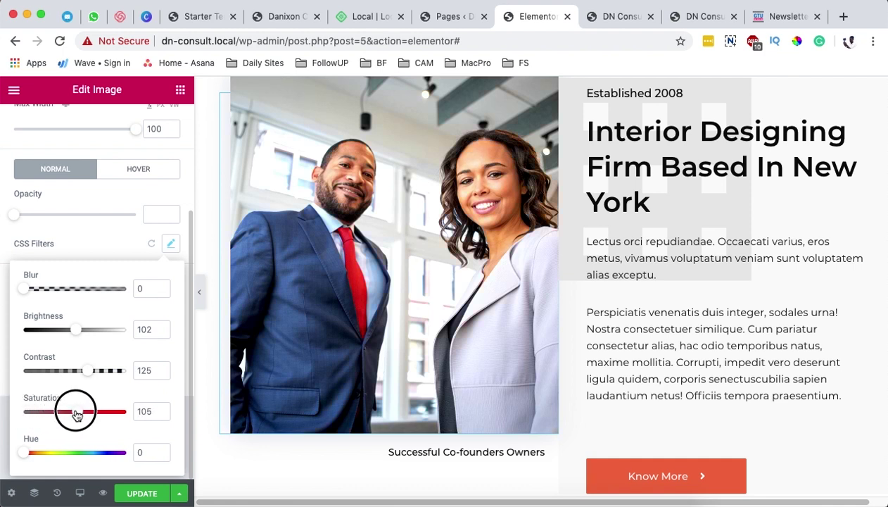
{"action": "left_click", "coordinate": [172, 246]}
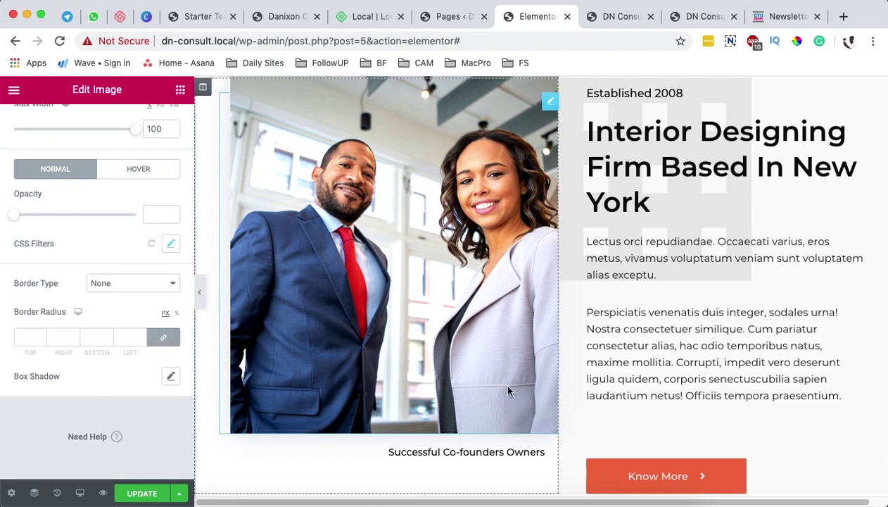
Set the background type of the section with the co-founders image to Slideshow.
{"action": "scroll", "coordinate": [506, 408], "scroll_direction": "down", "scroll_amount": 5}
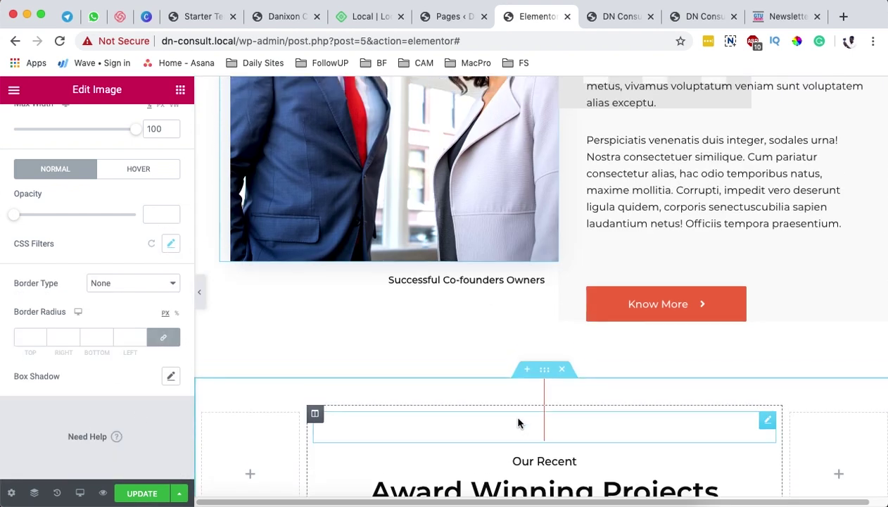
{"action": "scroll", "coordinate": [510, 412], "scroll_direction": "up", "scroll_amount": 6}
{"action": "left_click", "coordinate": [544, 251]}
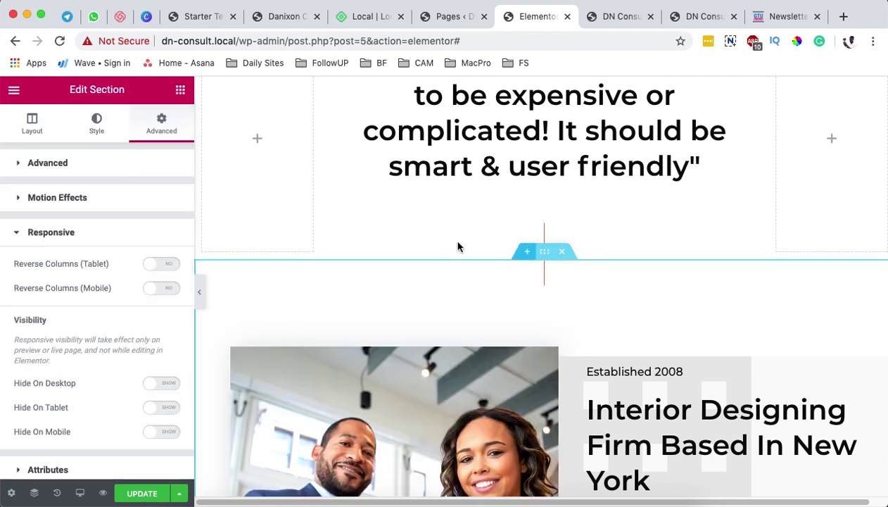
{"action": "left_click", "coordinate": [96, 121]}
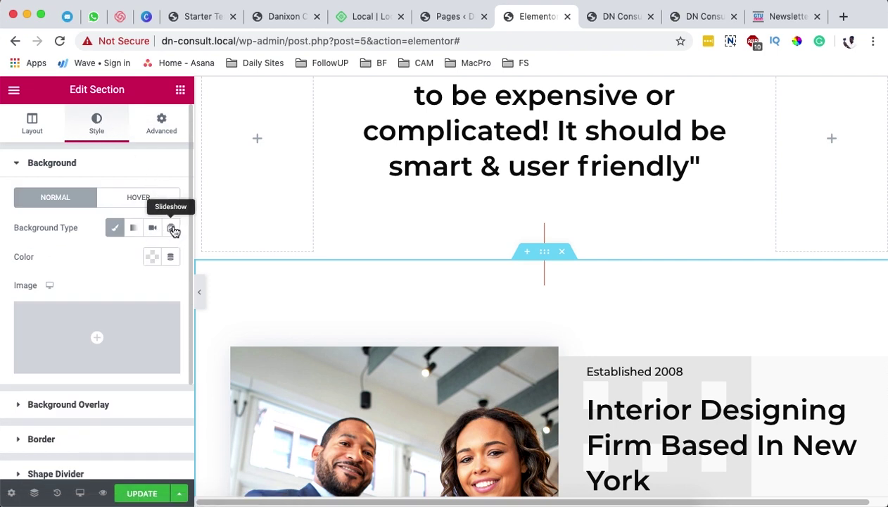
{"action": "left_click", "coordinate": [171, 228]}
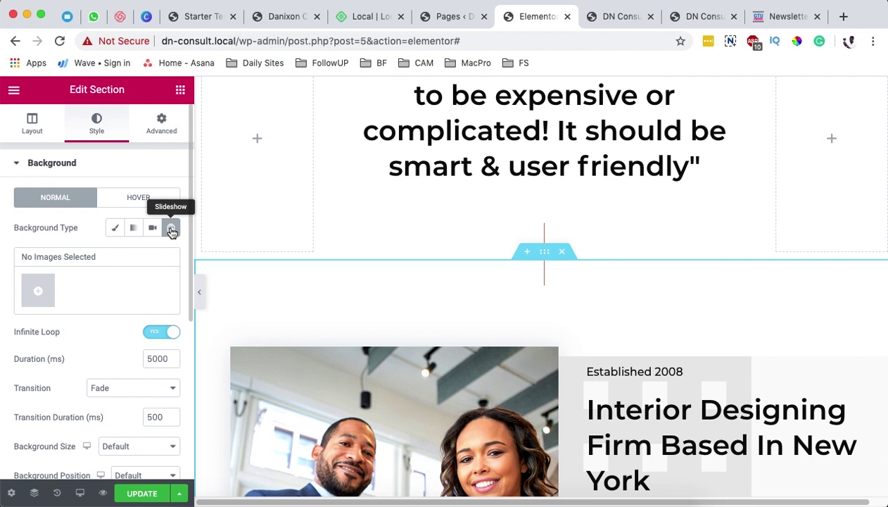
Try the Video background type on the co-founders section, review its link, timing and fallback options, and switch back to Slideshow.
{"action": "scroll", "coordinate": [598, 327], "scroll_direction": "down", "scroll_amount": 3}
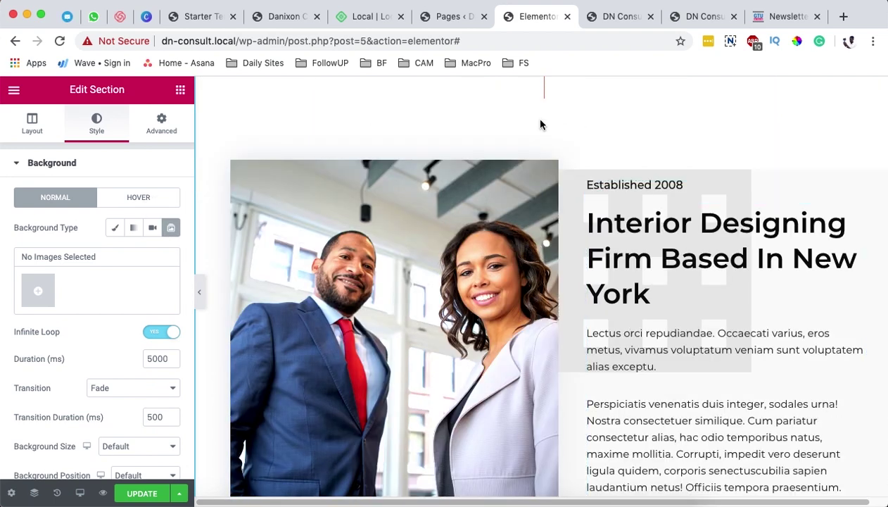
{"action": "scroll", "coordinate": [387, 345], "scroll_direction": "up", "scroll_amount": 2}
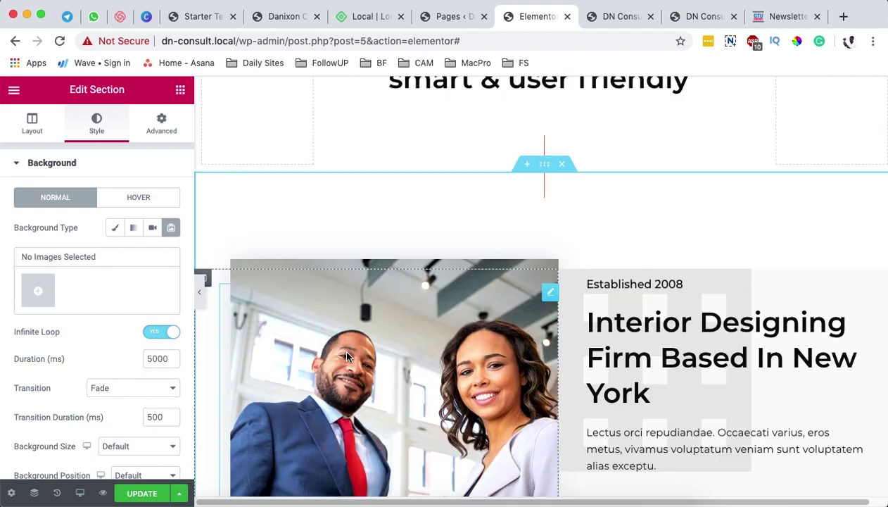
{"action": "left_click", "coordinate": [152, 229]}
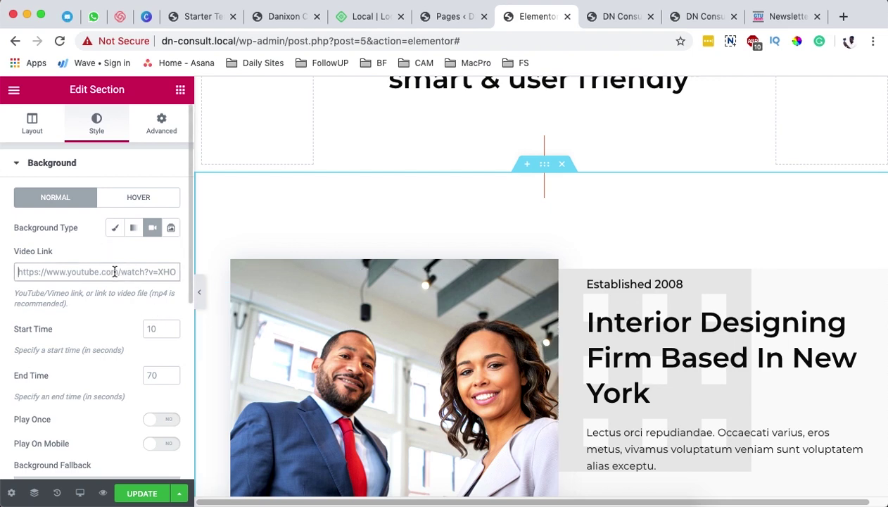
{"action": "scroll", "coordinate": [595, 309], "scroll_direction": "down", "scroll_amount": 4}
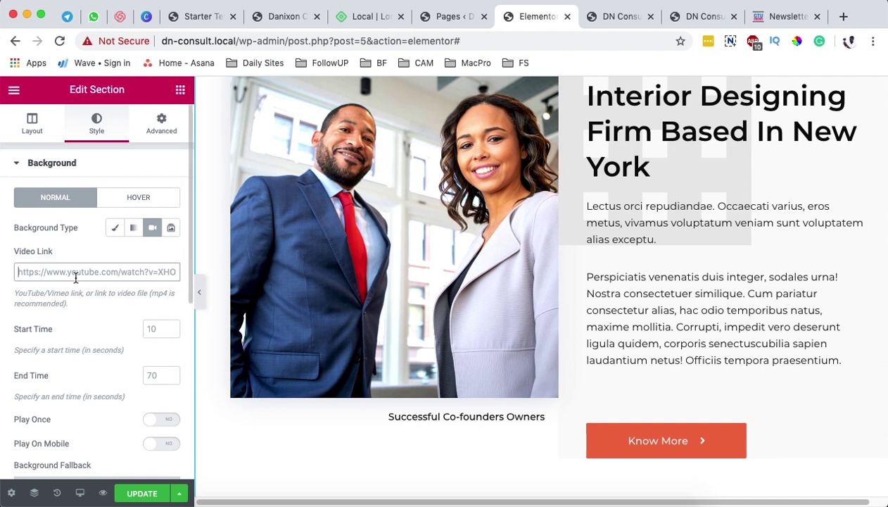
{"action": "scroll", "coordinate": [102, 412], "scroll_direction": "down", "scroll_amount": 2}
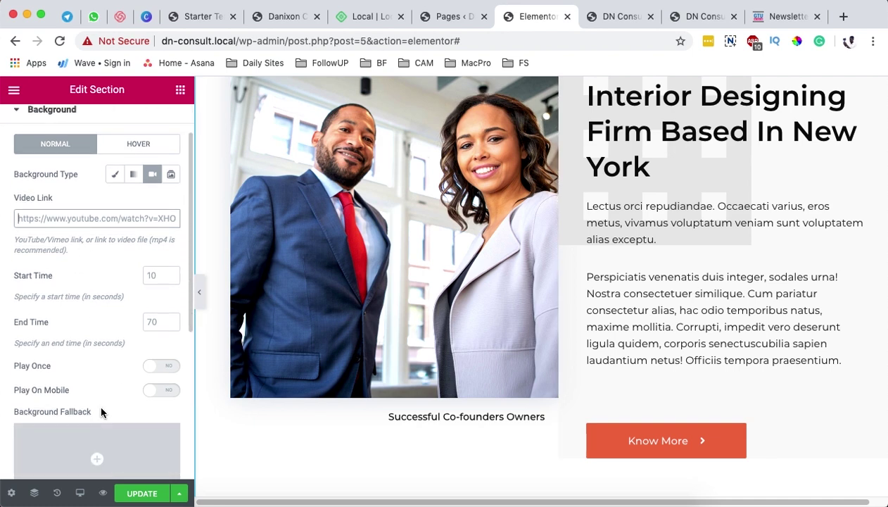
{"action": "scroll", "coordinate": [112, 414], "scroll_direction": "down", "scroll_amount": 3}
{"action": "scroll", "coordinate": [113, 414], "scroll_direction": "up", "scroll_amount": 5}
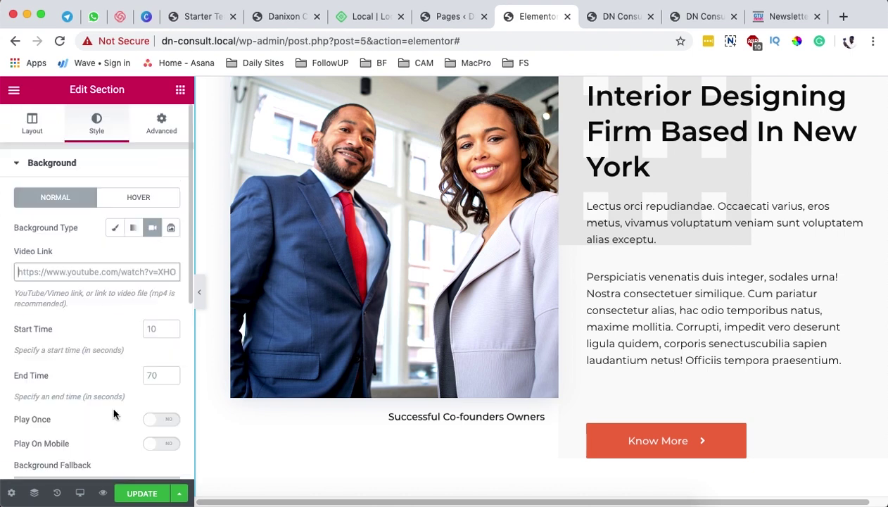
{"action": "left_click", "coordinate": [171, 227]}
{"action": "left_click", "coordinate": [50, 168]}
{"action": "scroll", "coordinate": [559, 376], "scroll_direction": "up", "scroll_amount": 5}
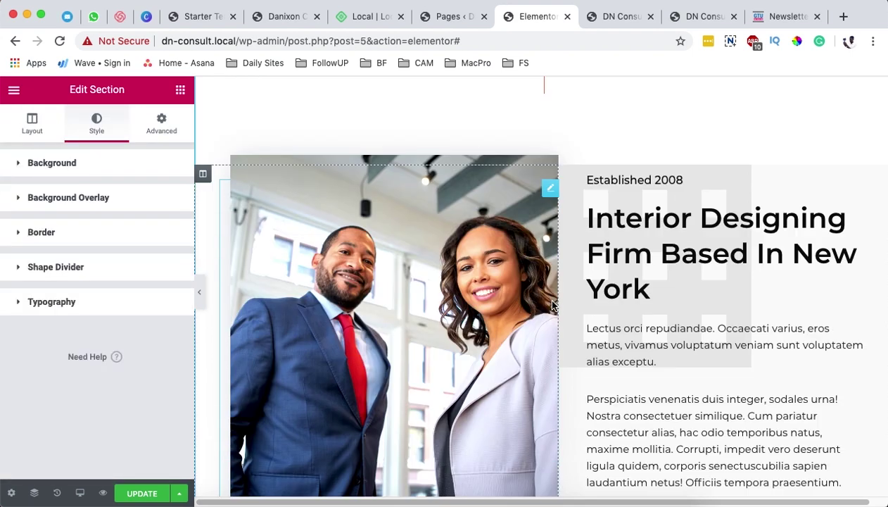
Add an empty section between the Award Winning Projects heading and the project images below it.
{"action": "scroll", "coordinate": [558, 378], "scroll_direction": "down", "scroll_amount": 10}
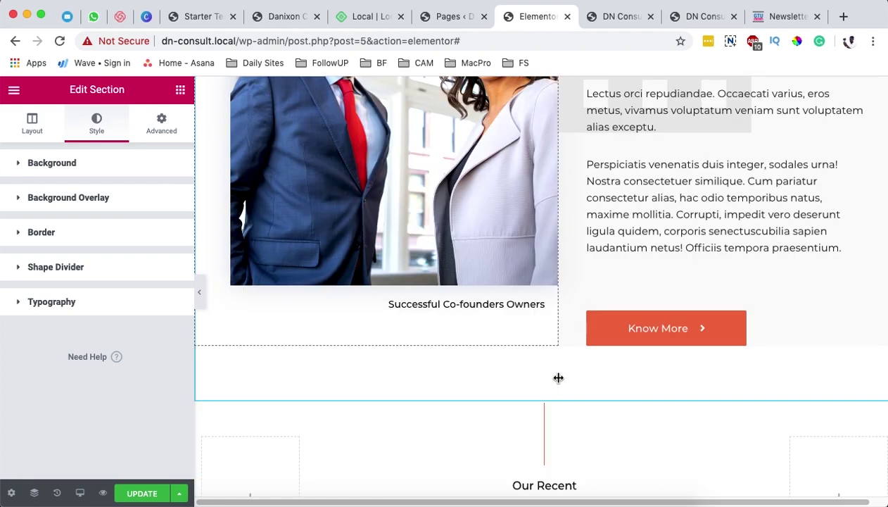
{"action": "scroll", "coordinate": [558, 378], "scroll_direction": "down", "scroll_amount": 5}
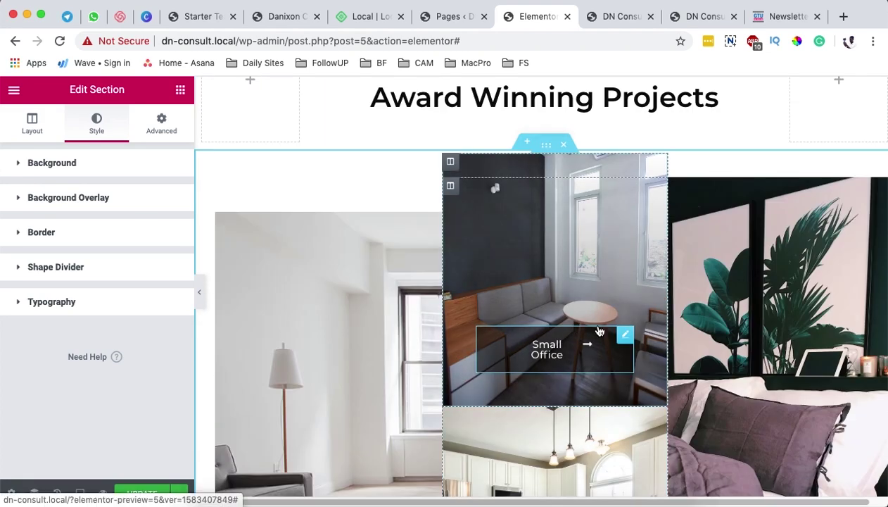
{"action": "scroll", "coordinate": [579, 376], "scroll_direction": "up", "scroll_amount": 5}
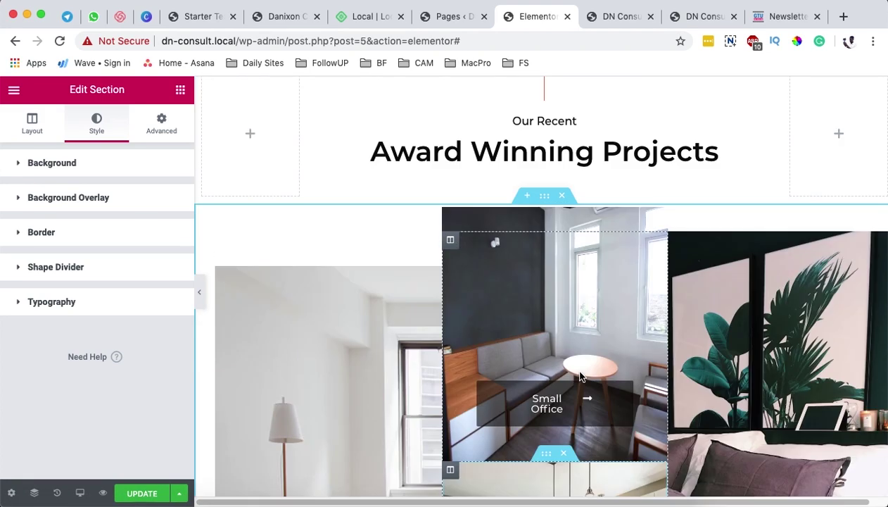
{"action": "left_click", "coordinate": [527, 349]}
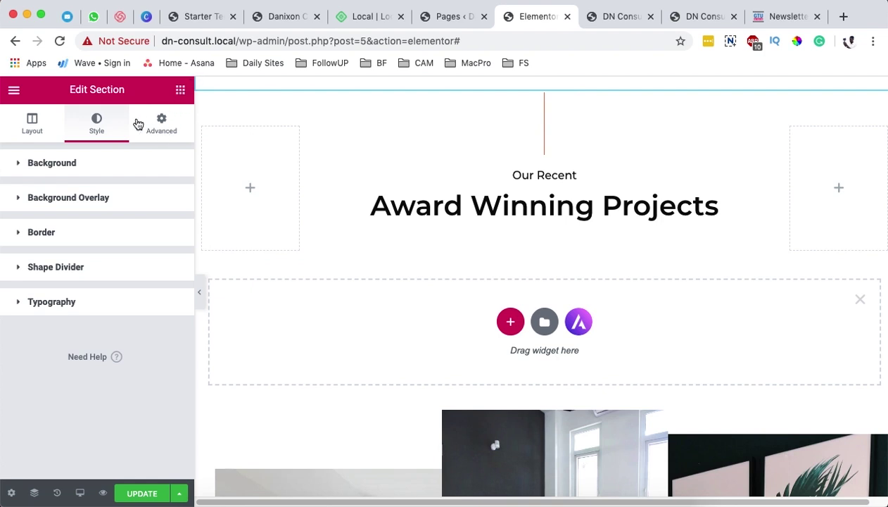
Search the widgets for "port" and clear the search term.
{"action": "left_click", "coordinate": [180, 91]}
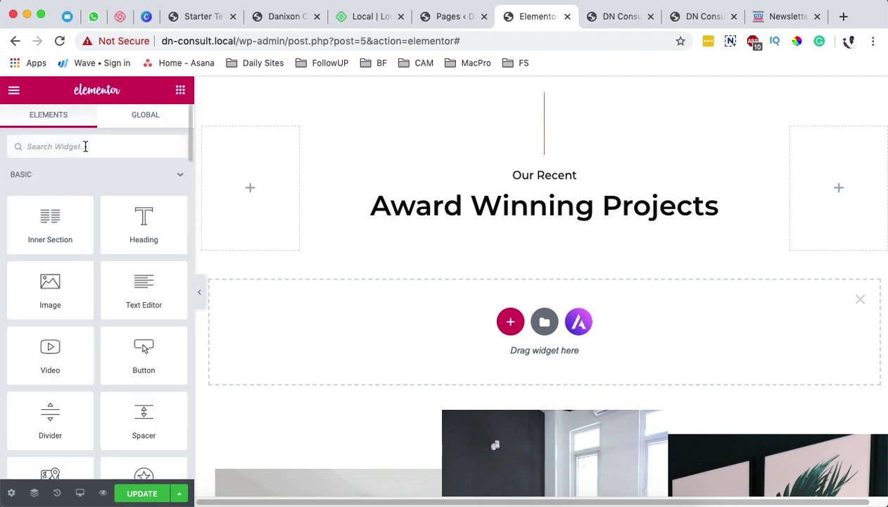
{"action": "type", "text": "port"}
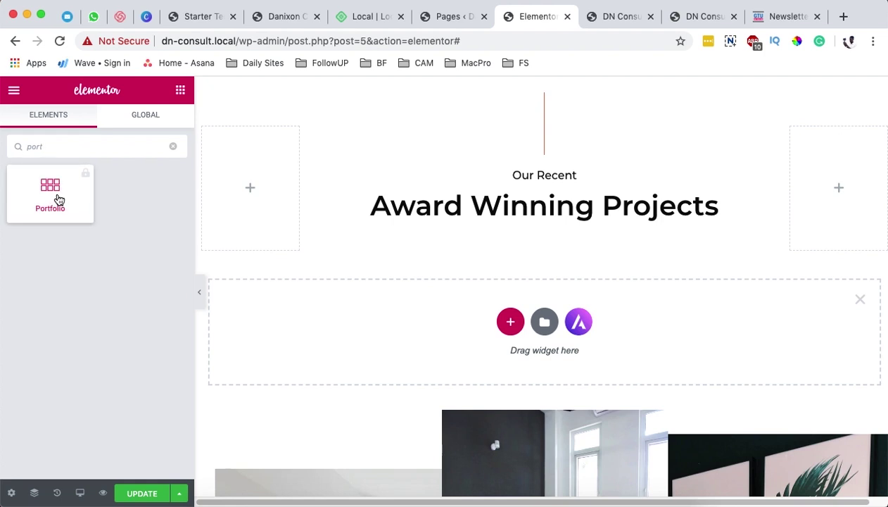
{"action": "key", "text": "BackSpace"}
{"action": "key", "text": "BackSpace"}
{"action": "key", "text": "BackSpace"}
{"action": "key", "text": "BackSpace"}
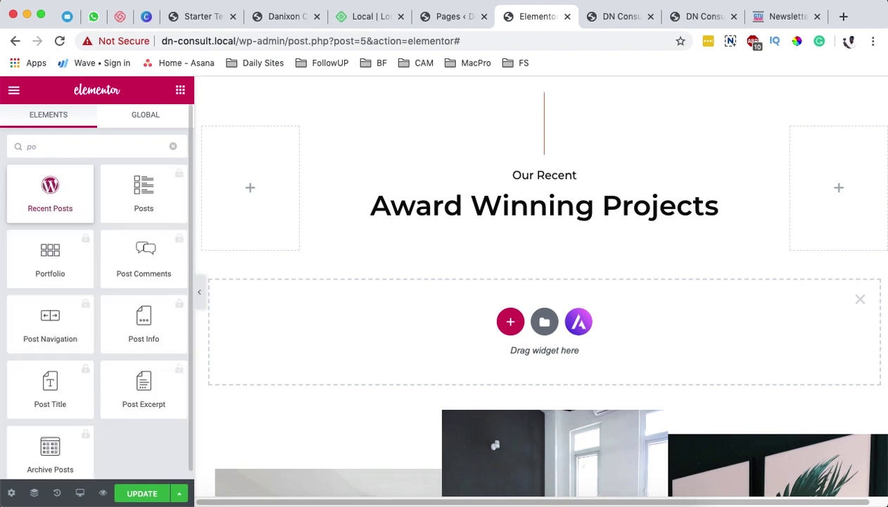
Search the widgets for "ga" and place a Basic Gallery widget in the empty section under Award Winning Projects.
{"action": "type", "text": "ga"}
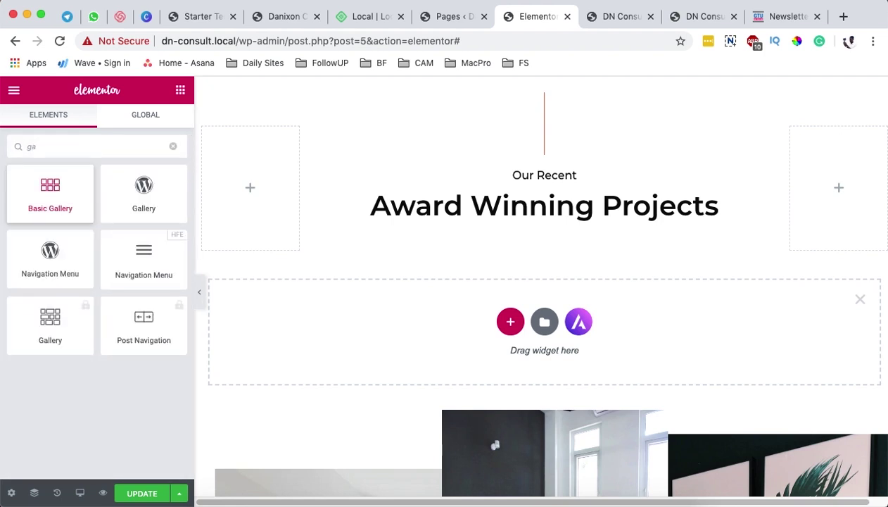
{"action": "left_click_drag", "start_coordinate": [41, 202], "coordinate": [560, 333]}
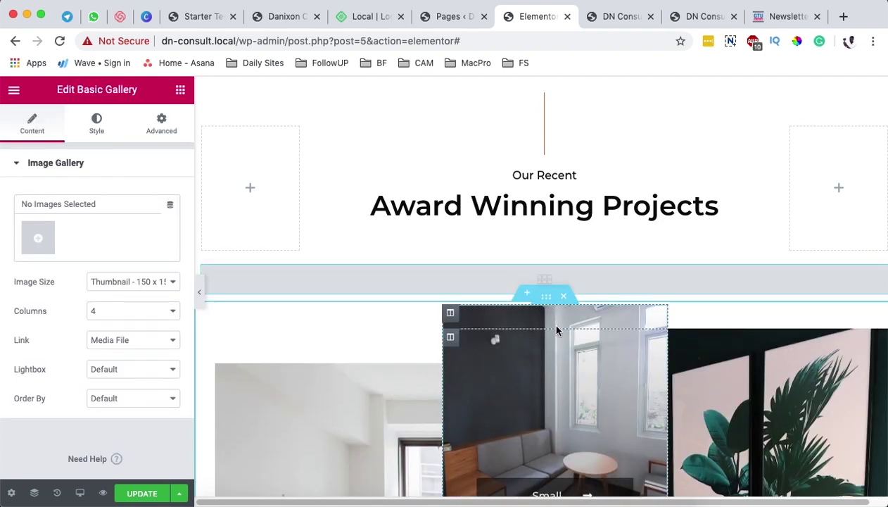
{"action": "scroll", "coordinate": [559, 332], "scroll_direction": "down", "scroll_amount": 3}
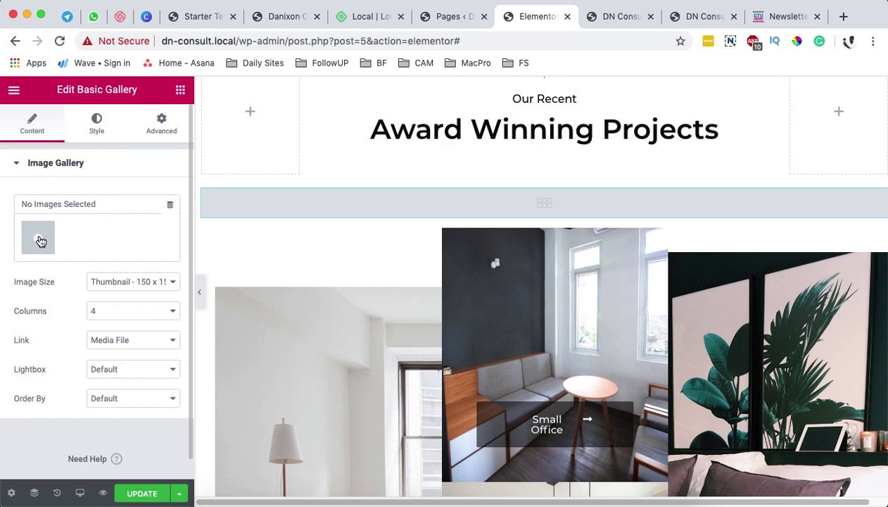
Fill the Basic Gallery with nine kitchen, bedroom and interior images from the media library.
{"action": "left_click", "coordinate": [39, 239]}
{"action": "scroll", "coordinate": [451, 337], "scroll_direction": "down", "scroll_amount": 5}
{"action": "scroll", "coordinate": [453, 333], "scroll_direction": "up", "scroll_amount": 1}
{"action": "scroll", "coordinate": [451, 330], "scroll_direction": "down", "scroll_amount": 5}
{"action": "scroll", "coordinate": [450, 316], "scroll_direction": "up", "scroll_amount": 1}
{"action": "left_click", "coordinate": [488, 291]}
{"action": "left_click", "coordinate": [398, 294]}
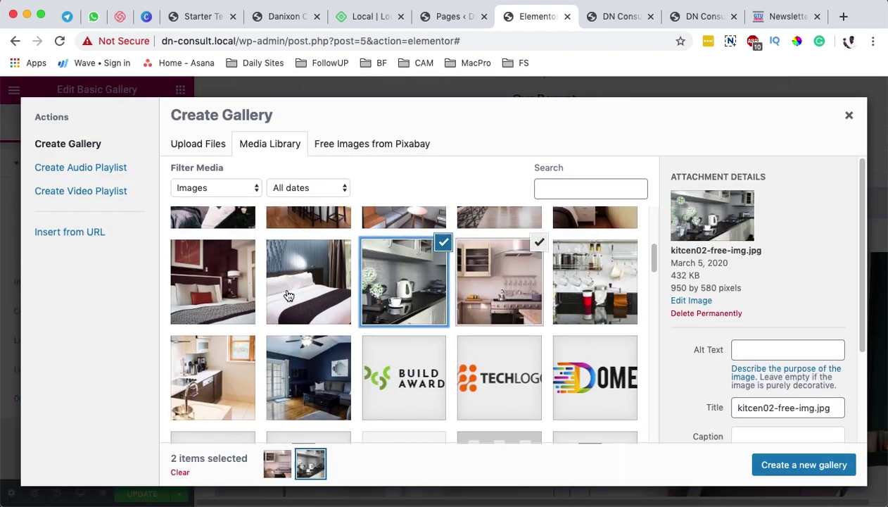
{"action": "left_click", "coordinate": [330, 295]}
{"action": "left_click", "coordinate": [212, 285]}
{"action": "scroll", "coordinate": [405, 317], "scroll_direction": "up", "scroll_amount": 1}
{"action": "left_click", "coordinate": [213, 277], "text": "shift"}
{"action": "left_click", "coordinate": [804, 464]}
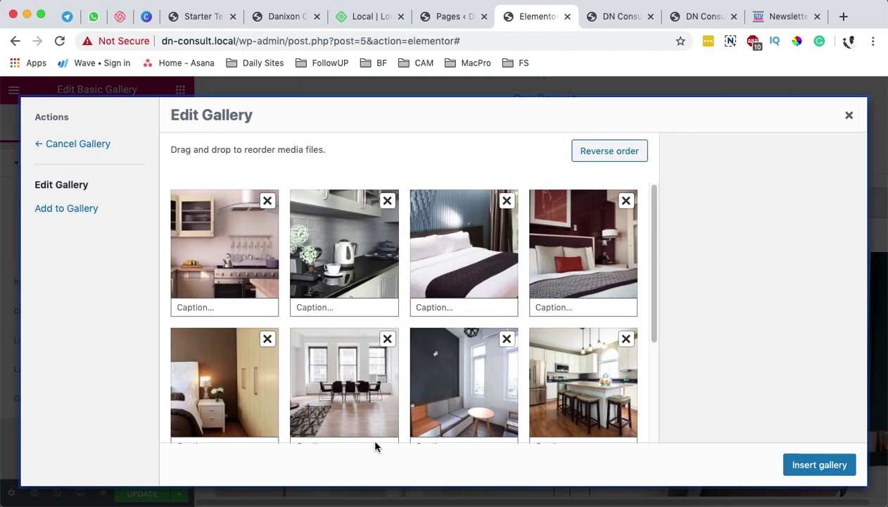
{"action": "left_click", "coordinate": [838, 465]}
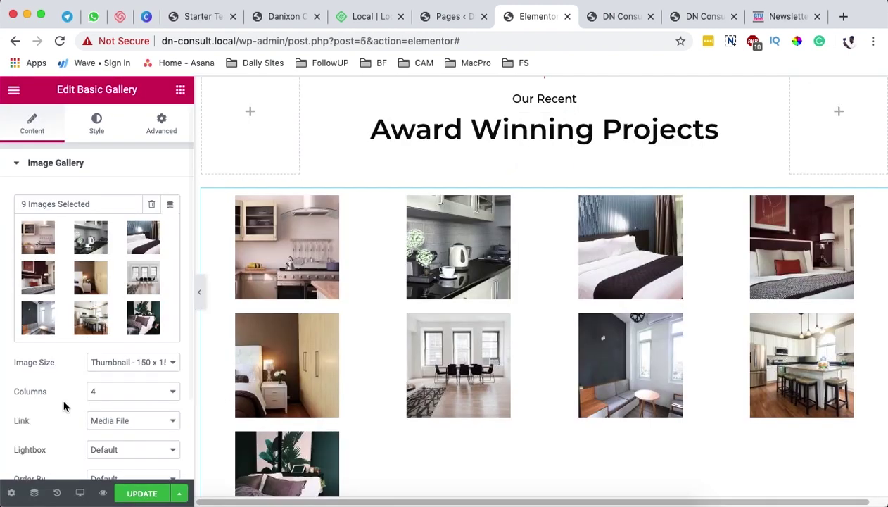
Set the gallery's image size to Medium - 300 x 300 and its number of columns to 3.
{"action": "left_click", "coordinate": [138, 362]}
{"action": "left_click", "coordinate": [147, 373]}
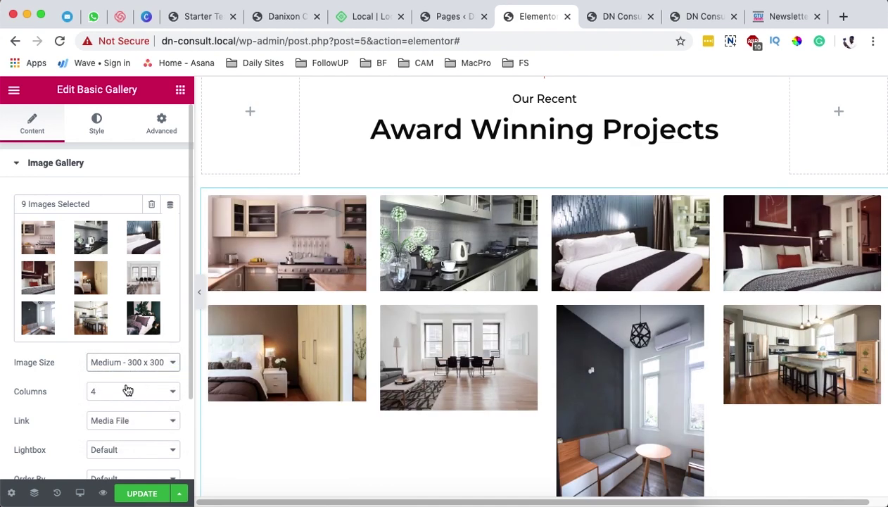
{"action": "scroll", "coordinate": [127, 391], "scroll_direction": "down", "scroll_amount": 3}
{"action": "left_click", "coordinate": [101, 321]}
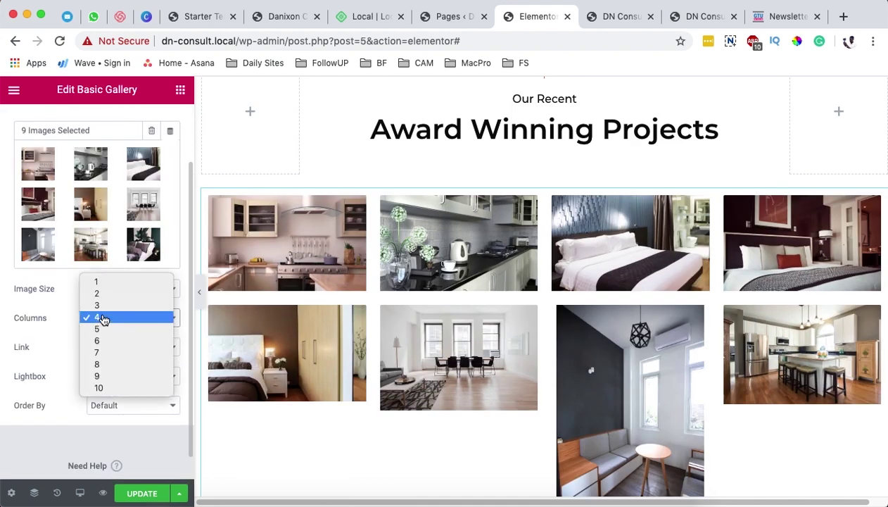
{"action": "left_click", "coordinate": [112, 307]}
Keep the gallery link as Media File, set its lightbox to Yes and update the page.
{"action": "left_click", "coordinate": [125, 350]}
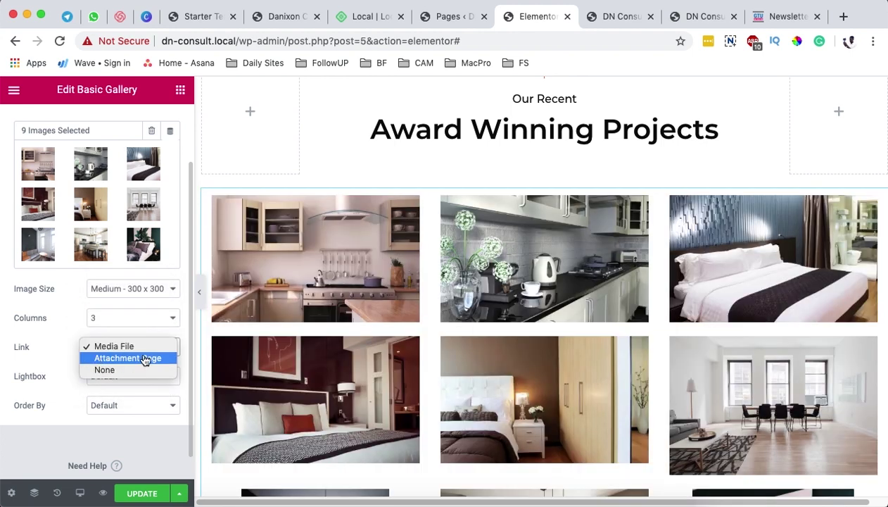
{"action": "left_click", "coordinate": [31, 351]}
{"action": "left_click", "coordinate": [126, 379]}
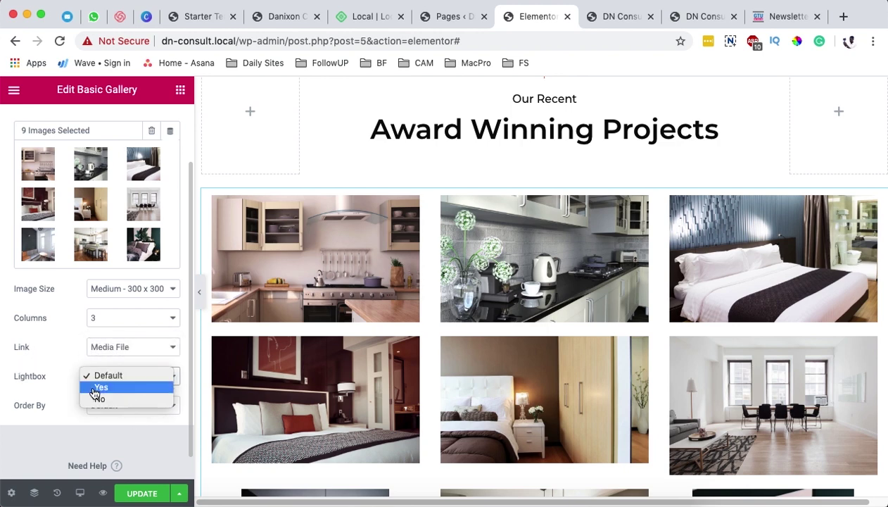
{"action": "left_click", "coordinate": [98, 388]}
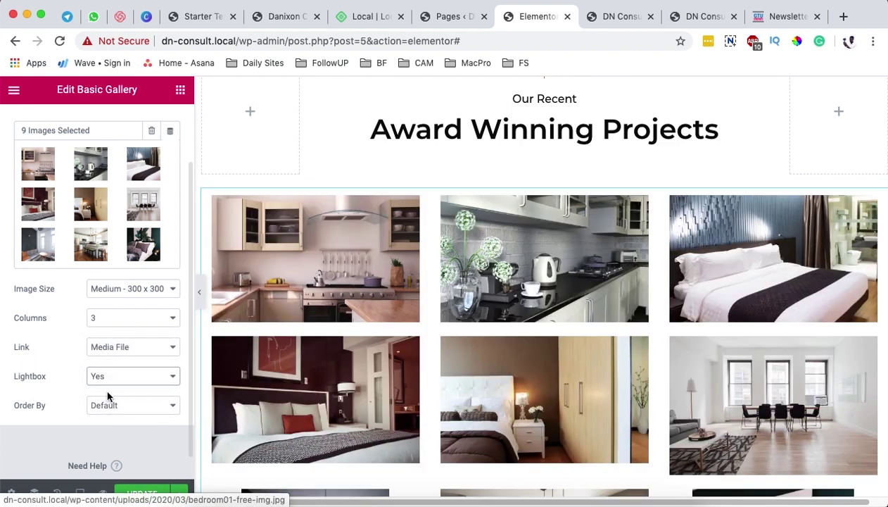
{"action": "left_click", "coordinate": [144, 494]}
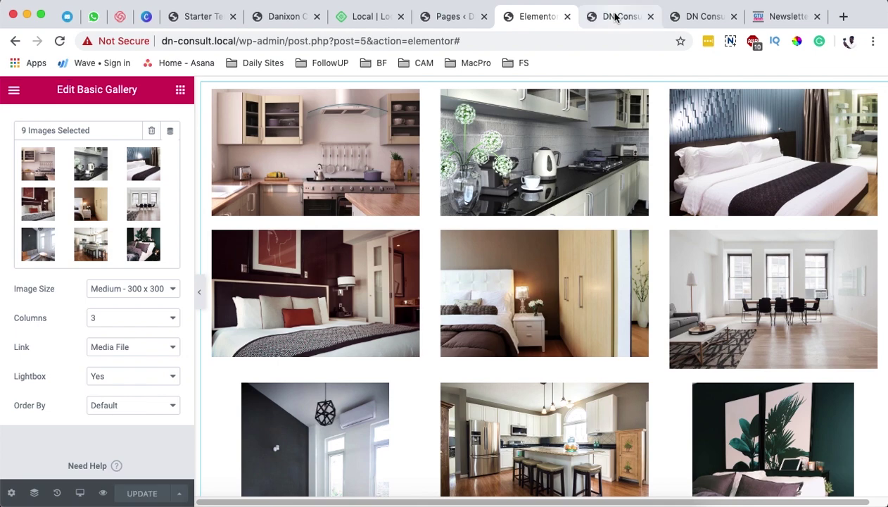
Reload the published homepage in its browser tab and examine the gallery under Award Winning Projects.
{"action": "left_click", "coordinate": [619, 16]}
{"action": "left_click", "coordinate": [703, 18]}
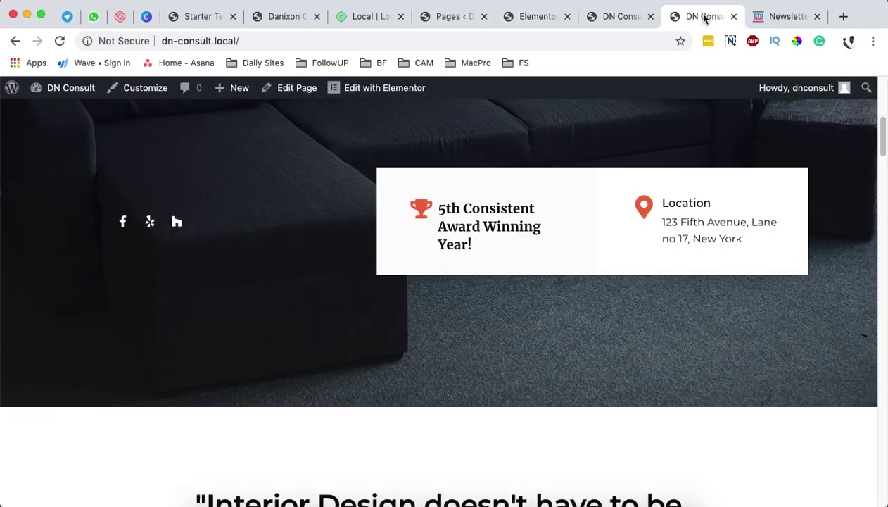
{"action": "left_click", "coordinate": [60, 42]}
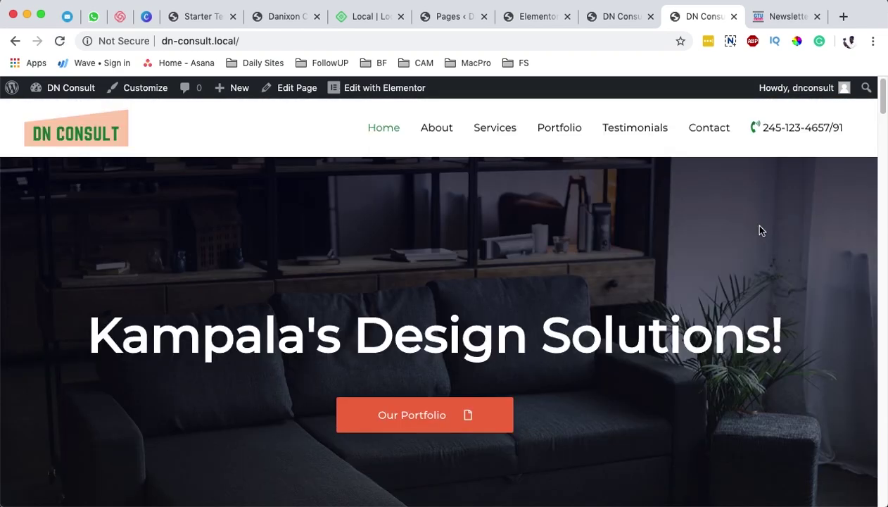
{"action": "scroll", "coordinate": [748, 222], "scroll_direction": "down", "scroll_amount": 10}
{"action": "scroll", "coordinate": [243, 298], "scroll_direction": "down", "scroll_amount": 10}
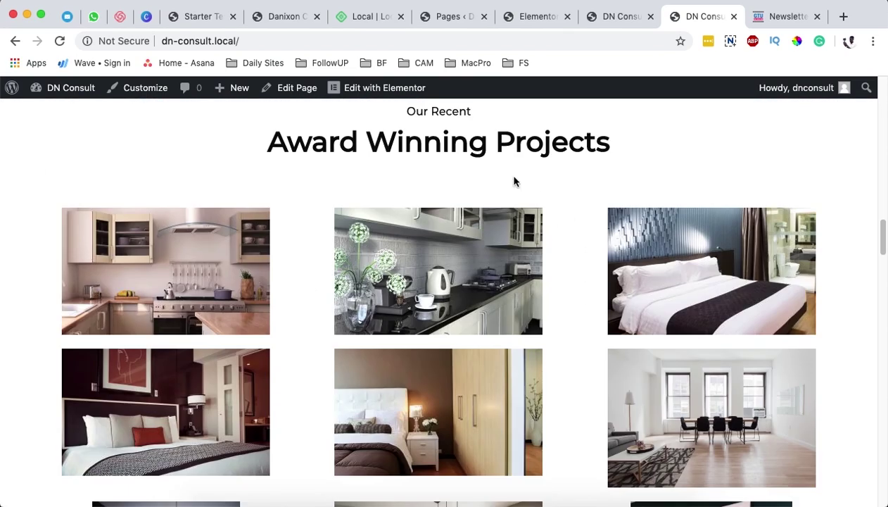
{"action": "scroll", "coordinate": [281, 303], "scroll_direction": "down", "scroll_amount": 5}
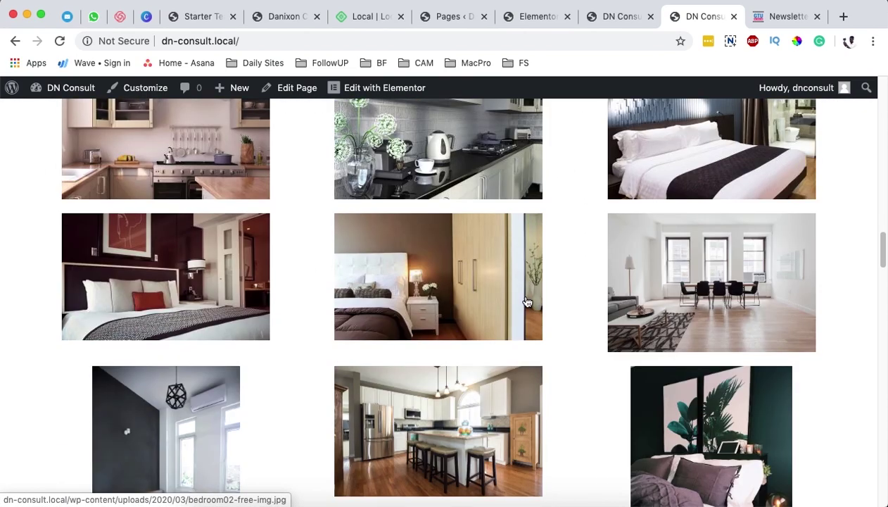
{"action": "scroll", "coordinate": [349, 322], "scroll_direction": "up", "scroll_amount": 5}
Open the first kitchen image of the published gallery in the lightbox, browse through the following images and close the lightbox.
{"action": "left_click", "coordinate": [158, 270]}
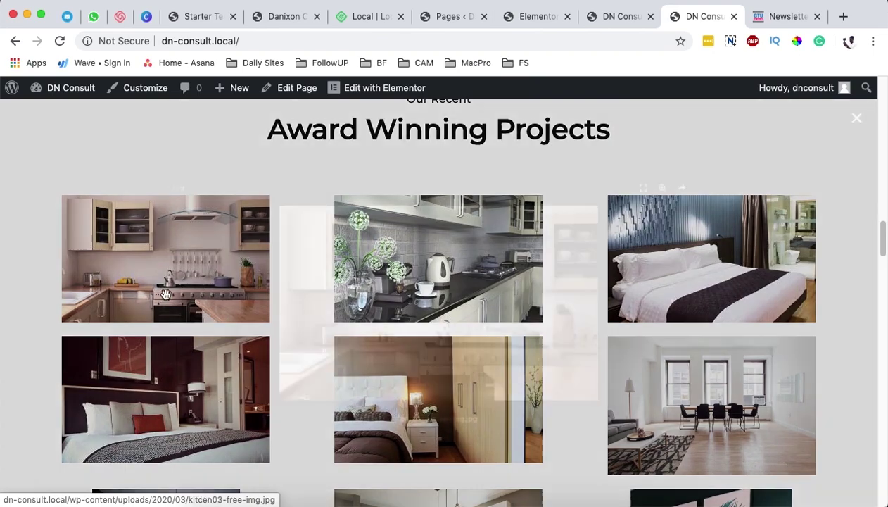
{"action": "left_click", "coordinate": [808, 303]}
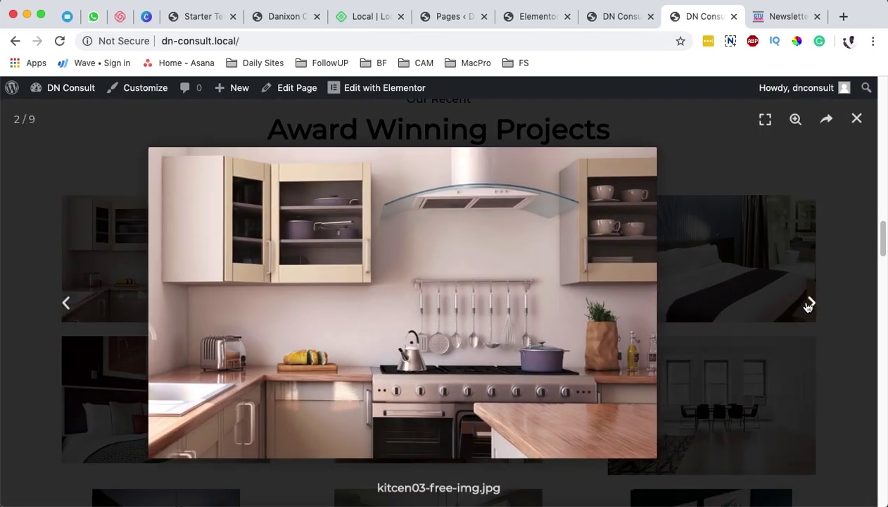
{"action": "left_click", "coordinate": [807, 305]}
{"action": "left_click", "coordinate": [807, 307]}
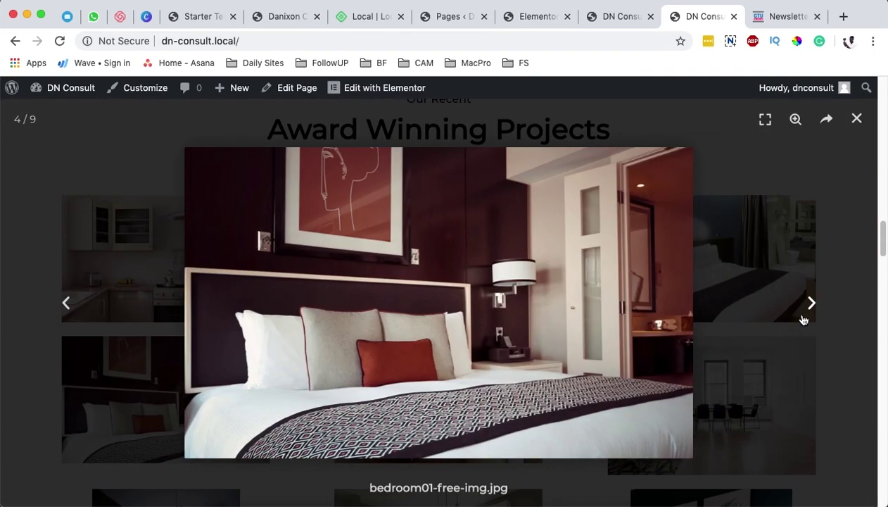
{"action": "left_click", "coordinate": [806, 305]}
{"action": "left_click", "coordinate": [808, 313]}
{"action": "left_click", "coordinate": [808, 318]}
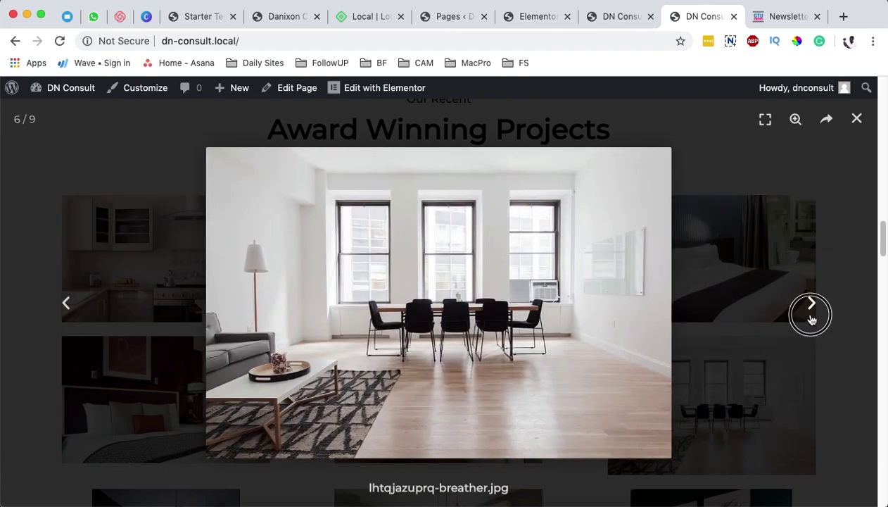
{"action": "left_click", "coordinate": [809, 322]}
{"action": "left_click", "coordinate": [809, 322]}
{"action": "key", "text": "Escape"}
Return to the Elementor editor and change the Award Winning Projects heading above the gallery to "Works Of Our Hands".
{"action": "left_click", "coordinate": [619, 17]}
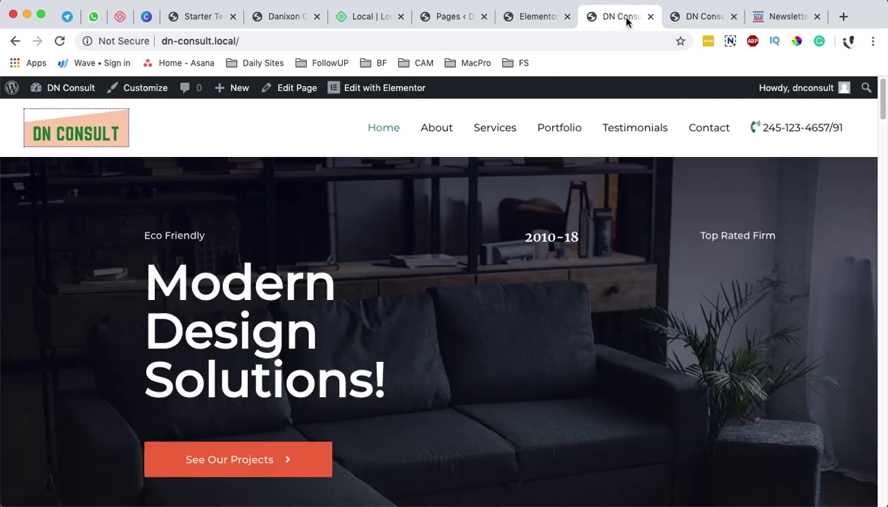
{"action": "left_click", "coordinate": [550, 21]}
{"action": "scroll", "coordinate": [430, 182], "scroll_direction": "up", "scroll_amount": 3}
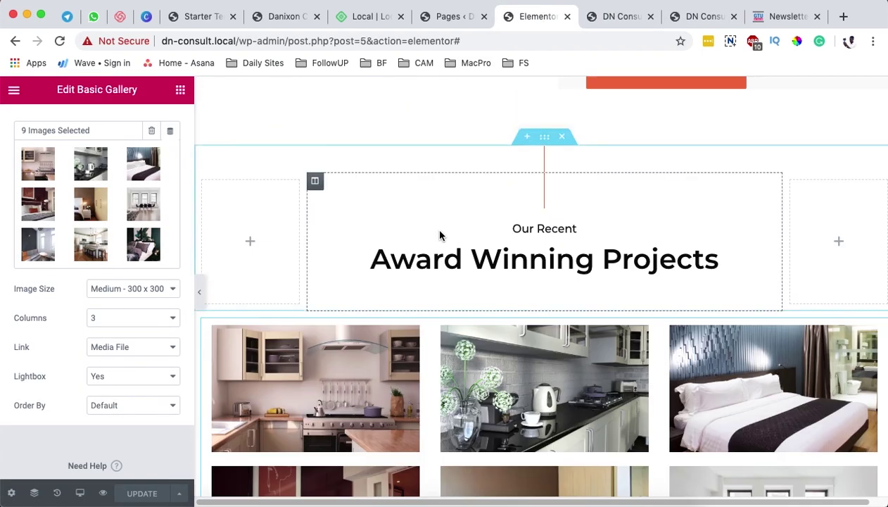
{"action": "left_click", "coordinate": [523, 254]}
{"action": "left_click", "coordinate": [28, 340]}
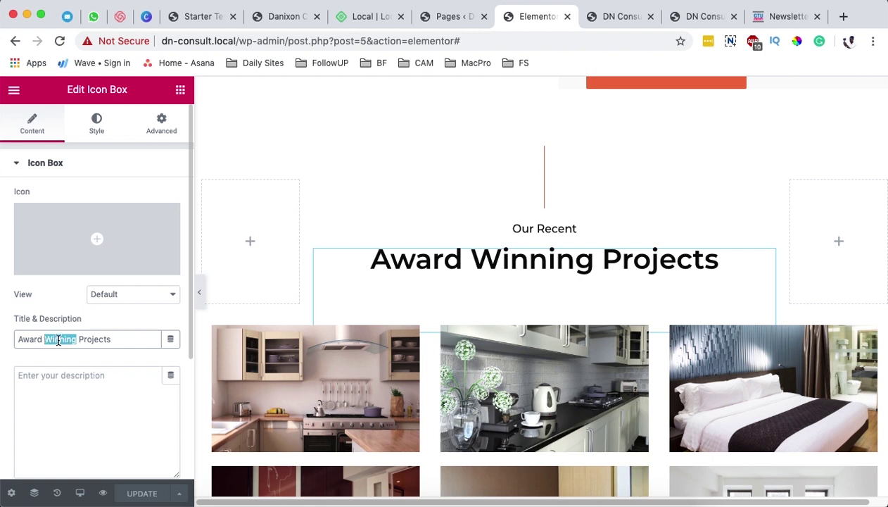
{"action": "triple_click", "coordinate": [46, 341]}
{"action": "type", "text": "Wor"}
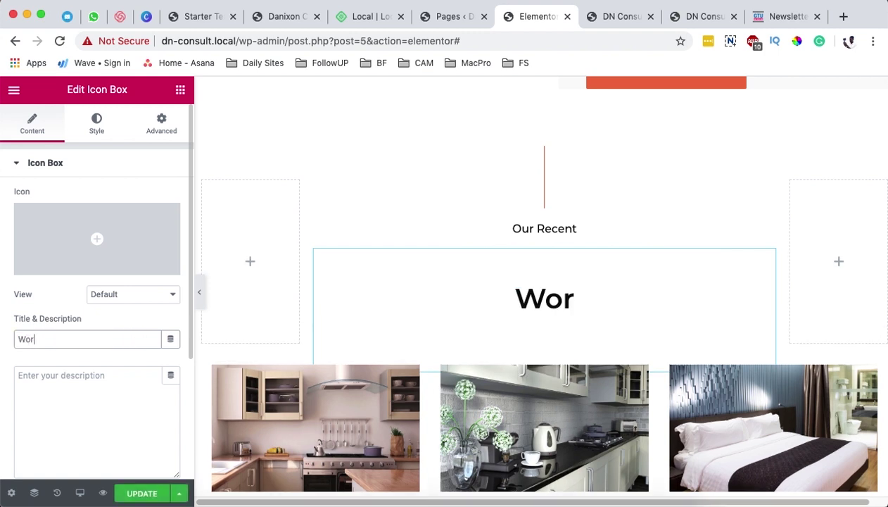
{"action": "type", "text": "ks Of Our Hands"}
{"action": "left_click", "coordinate": [105, 390]}
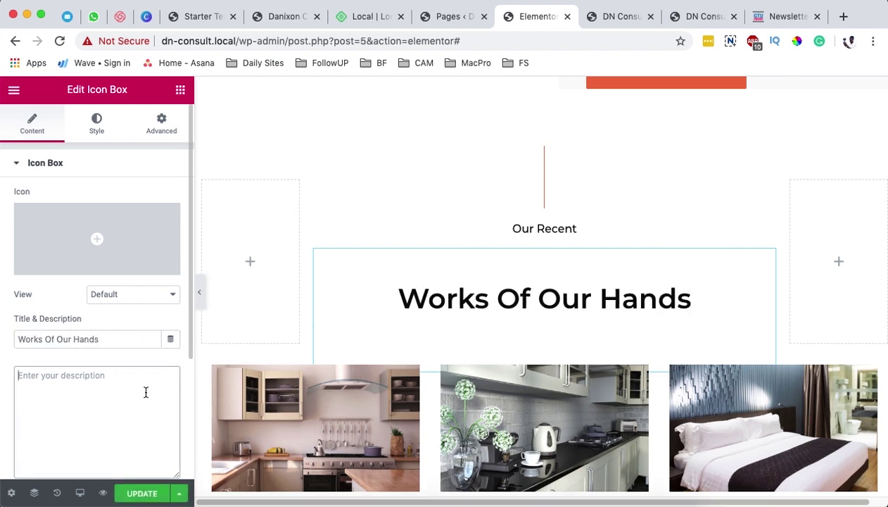
Delete the old project section below the gallery that contains the Small Office image tile.
{"action": "scroll", "coordinate": [402, 371], "scroll_direction": "down", "scroll_amount": 1}
{"action": "scroll", "coordinate": [121, 404], "scroll_direction": "down", "scroll_amount": 1}
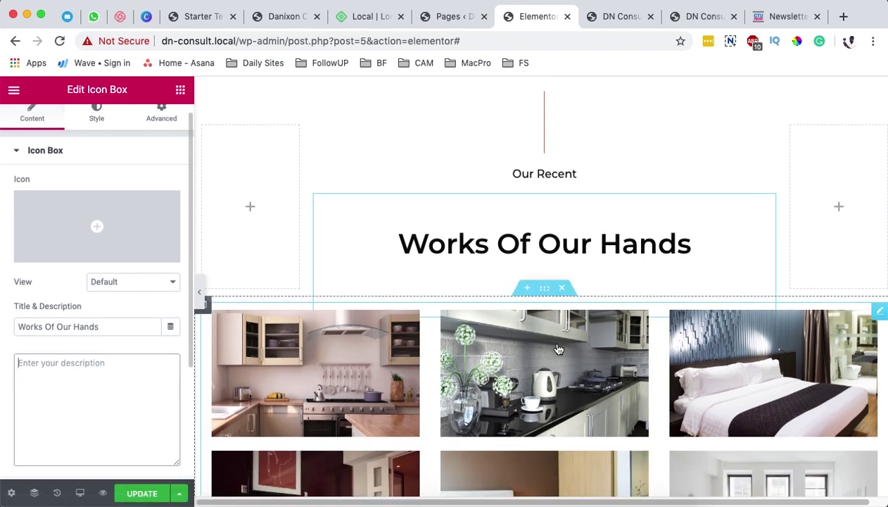
{"action": "scroll", "coordinate": [560, 346], "scroll_direction": "down", "scroll_amount": 5}
{"action": "scroll", "coordinate": [559, 345], "scroll_direction": "down", "scroll_amount": 8}
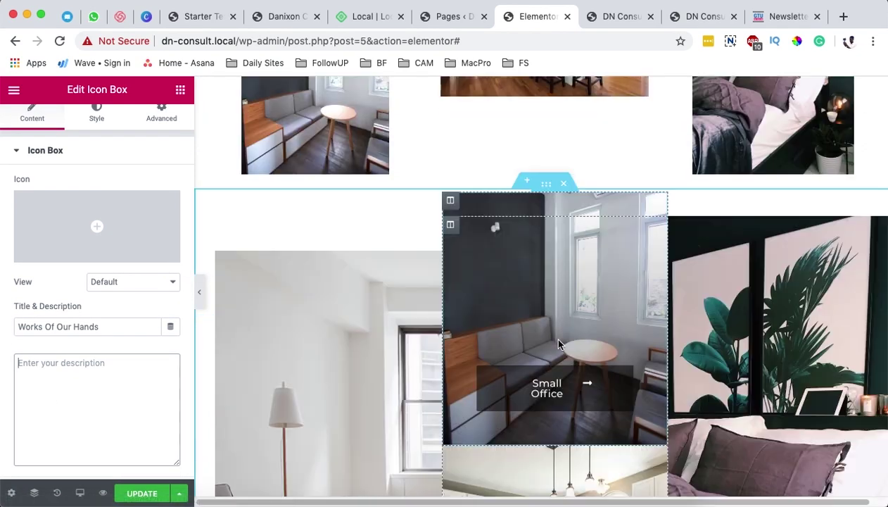
{"action": "scroll", "coordinate": [559, 339], "scroll_direction": "up", "scroll_amount": 4}
{"action": "scroll", "coordinate": [554, 330], "scroll_direction": "down", "scroll_amount": 3}
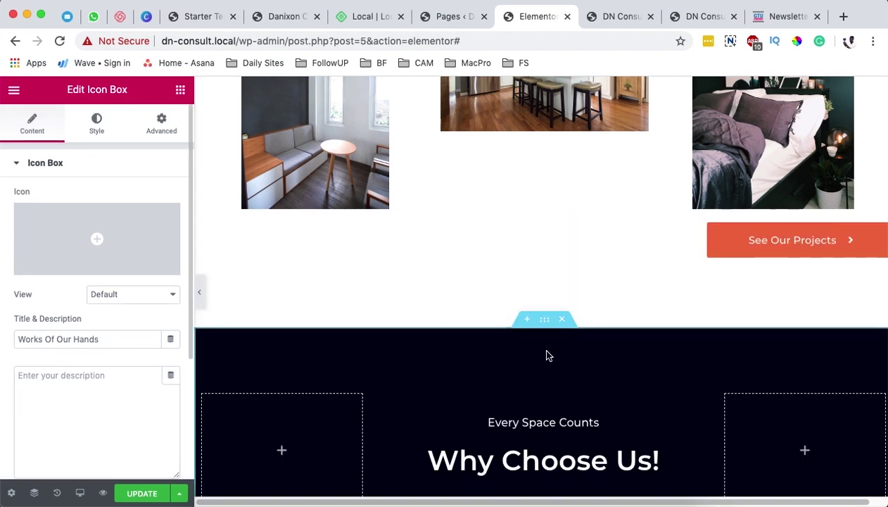
{"action": "scroll", "coordinate": [548, 355], "scroll_direction": "down", "scroll_amount": 1}
{"action": "scroll", "coordinate": [549, 354], "scroll_direction": "up", "scroll_amount": 3}
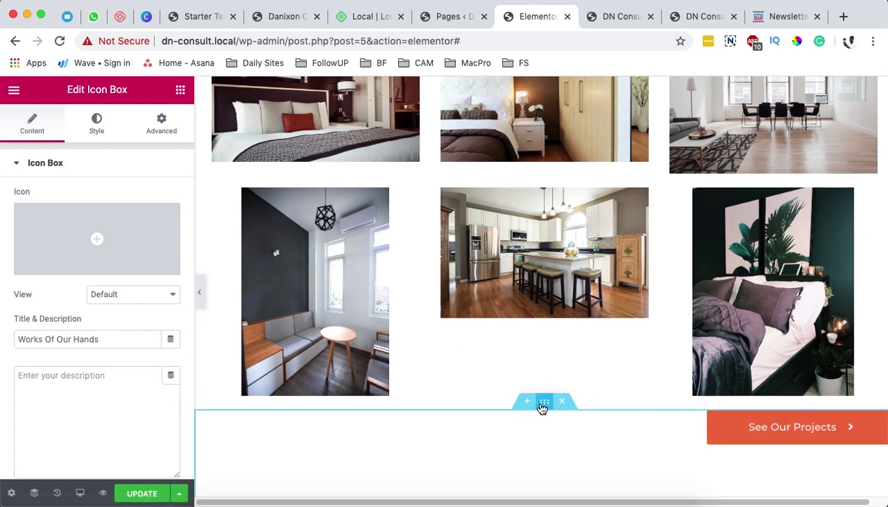
Move the See Our Projects button into the gallery's section, directly below the images, and delete the emptied section beneath it.
{"action": "left_click_drag", "start_coordinate": [882, 417], "coordinate": [726, 332]}
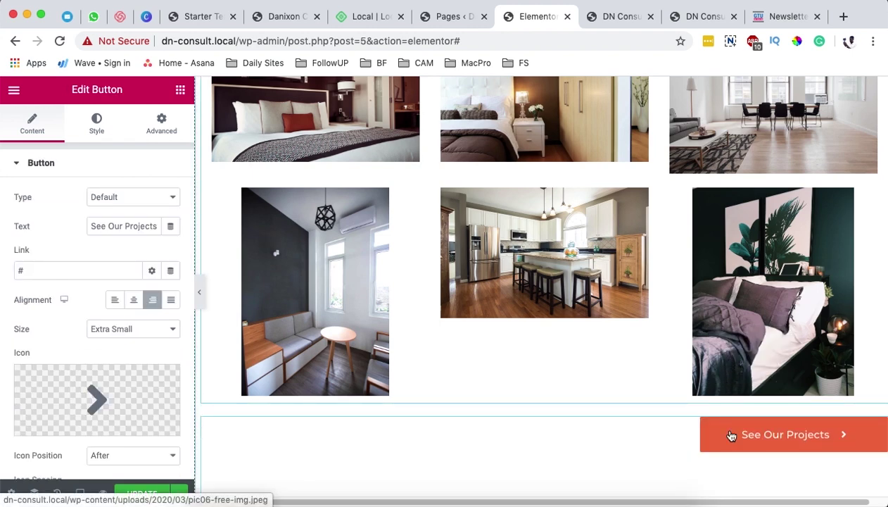
{"action": "scroll", "coordinate": [558, 428], "scroll_direction": "down", "scroll_amount": 4}
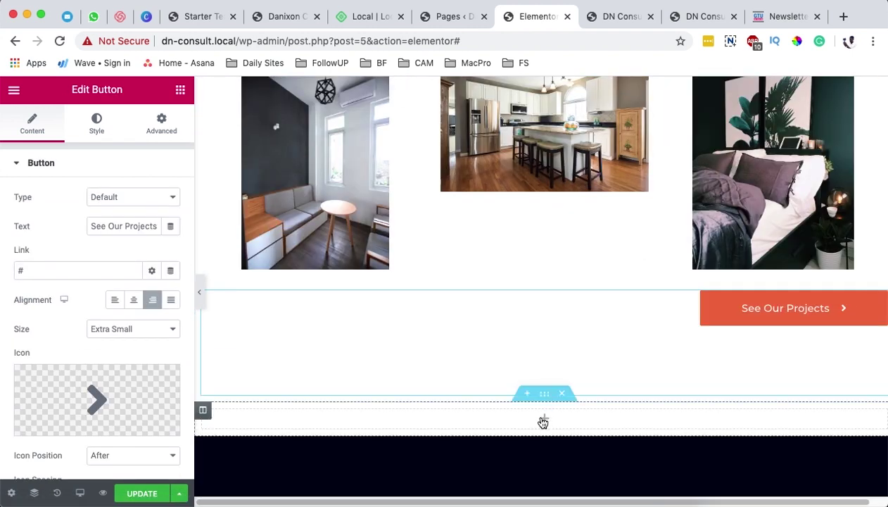
{"action": "left_click", "coordinate": [562, 394]}
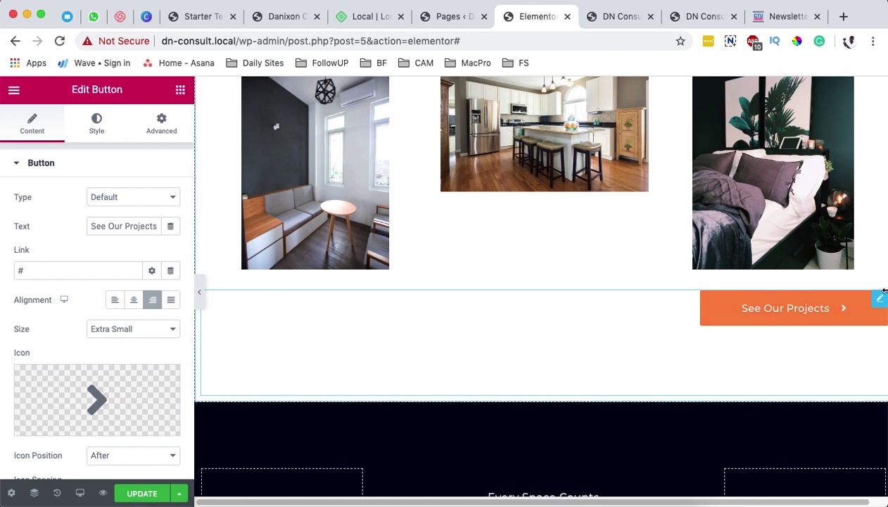
Centre the See Our Projects button, link it to the Portfolio page and update the page.
{"action": "left_click", "coordinate": [134, 300]}
{"action": "left_click_drag", "start_coordinate": [26, 274], "coordinate": [2, 274]}
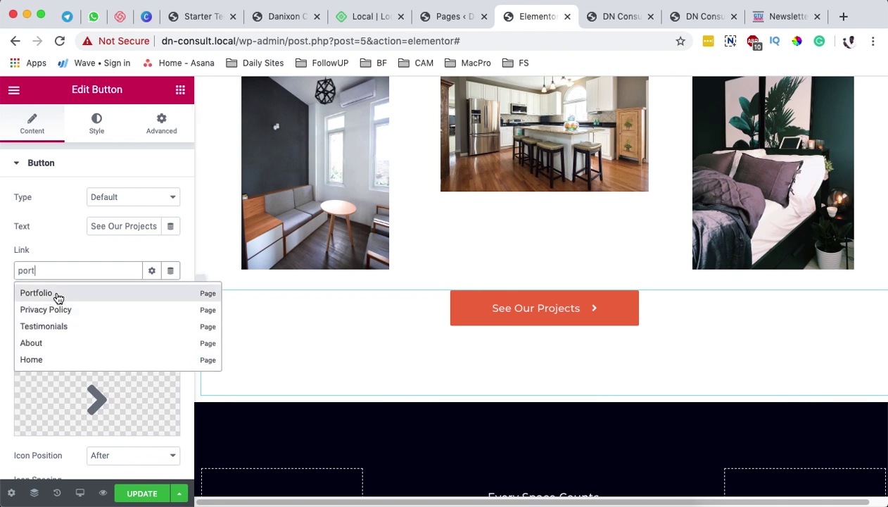
{"action": "left_click", "coordinate": [59, 299]}
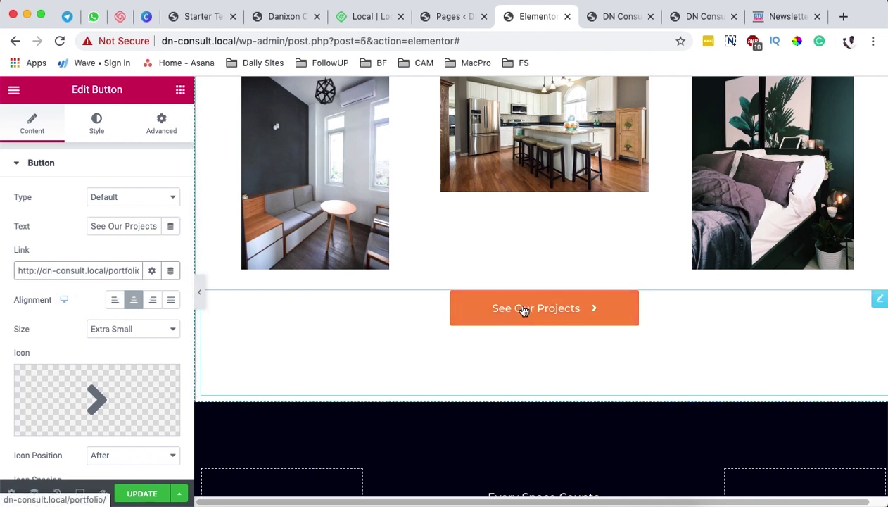
{"action": "left_click", "coordinate": [141, 495]}
Reload the published homepage and examine the Works Of Our Hands heading, the gallery and the See Our Projects button.
{"action": "left_click", "coordinate": [693, 20]}
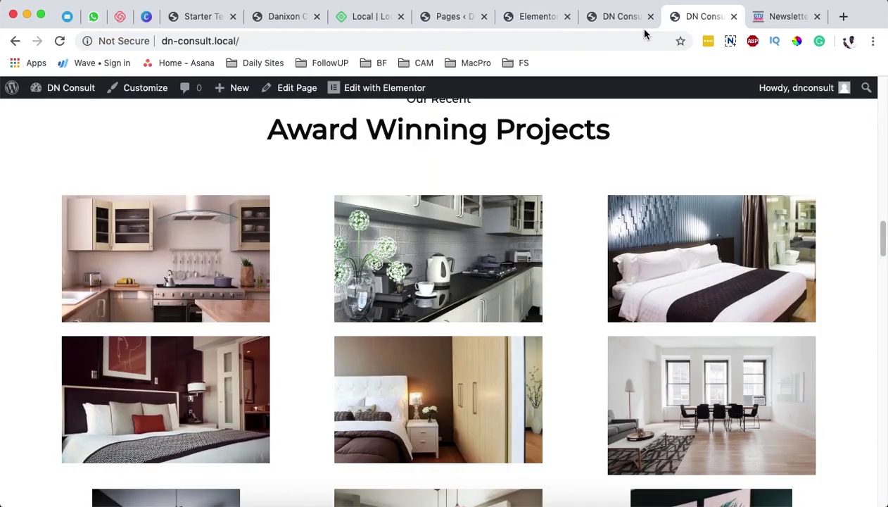
{"action": "left_click", "coordinate": [60, 43]}
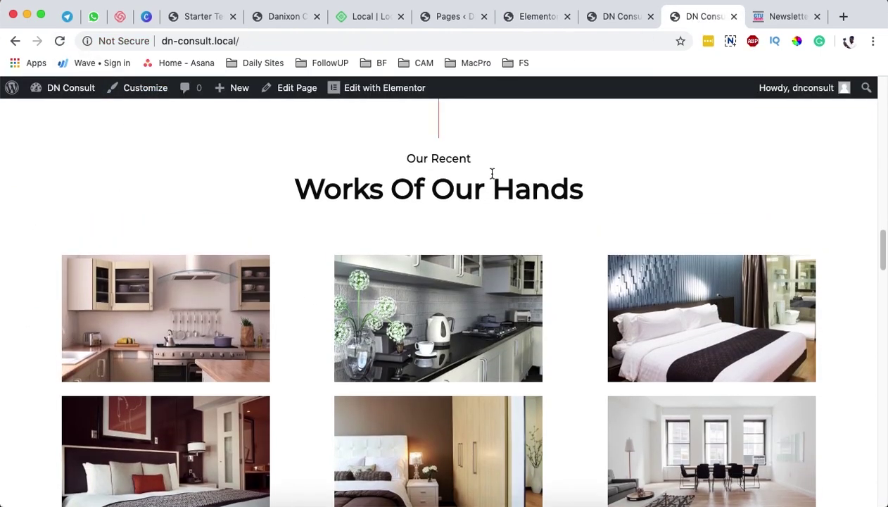
{"action": "left_click_drag", "start_coordinate": [379, 192], "coordinate": [546, 192]}
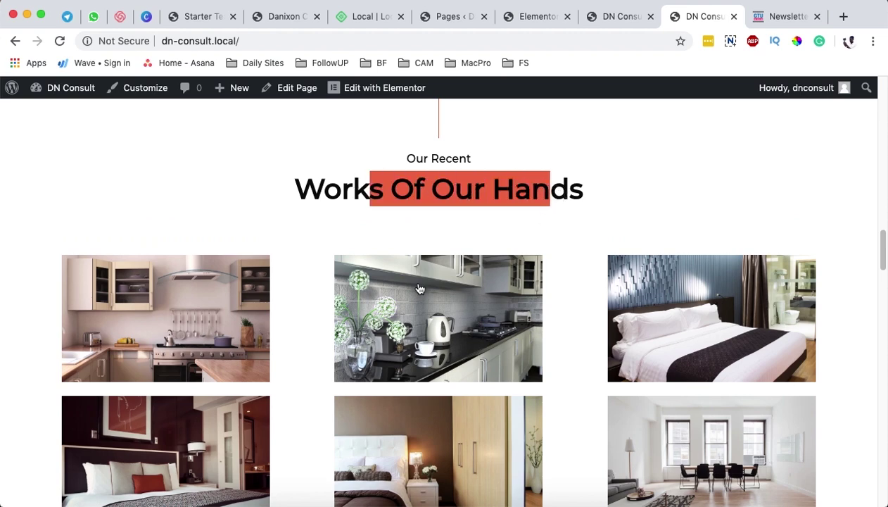
{"action": "scroll", "coordinate": [449, 372], "scroll_direction": "down", "scroll_amount": 6}
{"action": "scroll", "coordinate": [376, 287], "scroll_direction": "down", "scroll_amount": 2}
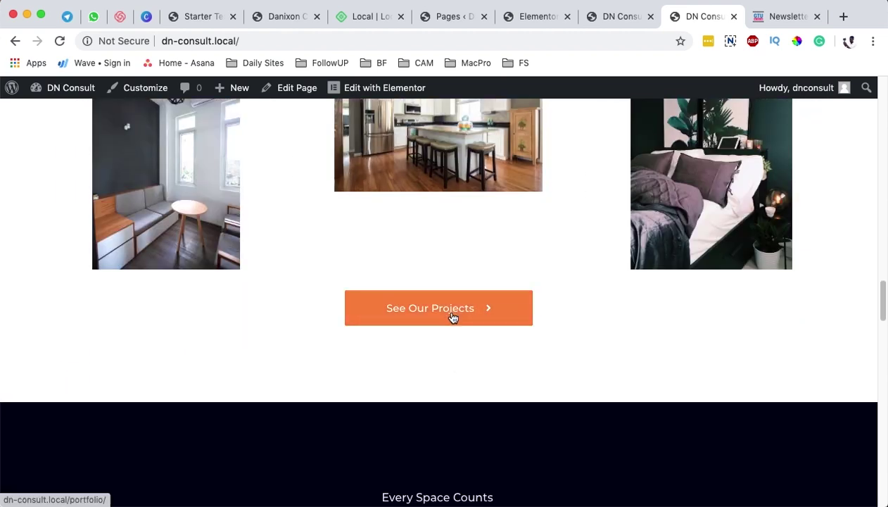
{"action": "scroll", "coordinate": [440, 341], "scroll_direction": "down", "scroll_amount": 4}
{"action": "scroll", "coordinate": [446, 335], "scroll_direction": "down", "scroll_amount": 4}
{"action": "scroll", "coordinate": [468, 323], "scroll_direction": "up", "scroll_amount": 9}
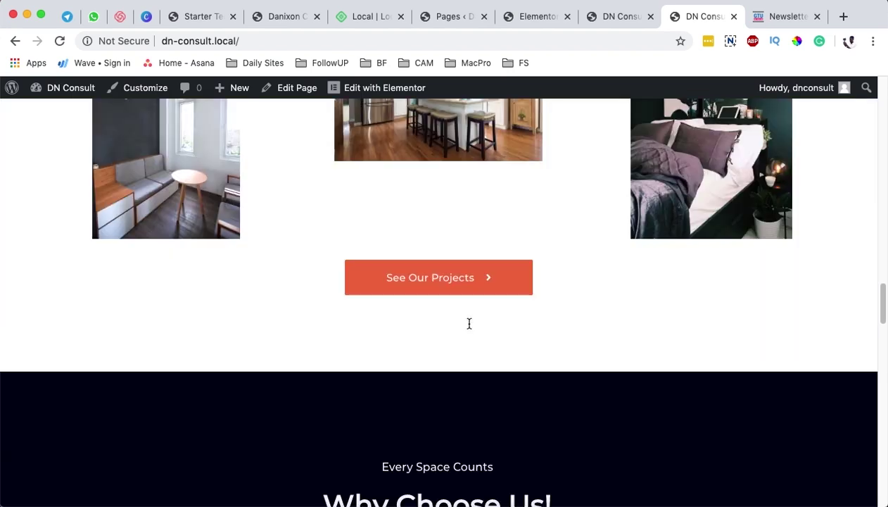
Return to the editor, open a preview of the changes and inspect the page down through the gallery.
{"action": "left_click", "coordinate": [613, 18]}
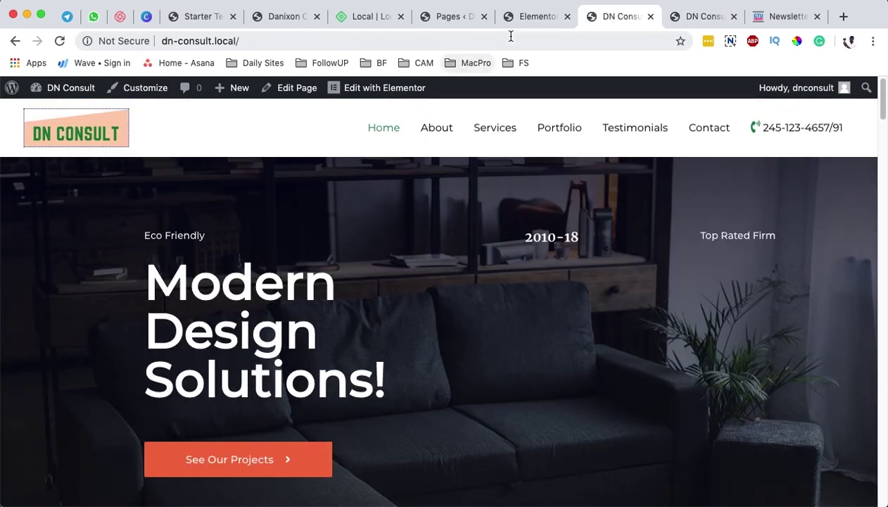
{"action": "left_click", "coordinate": [535, 17]}
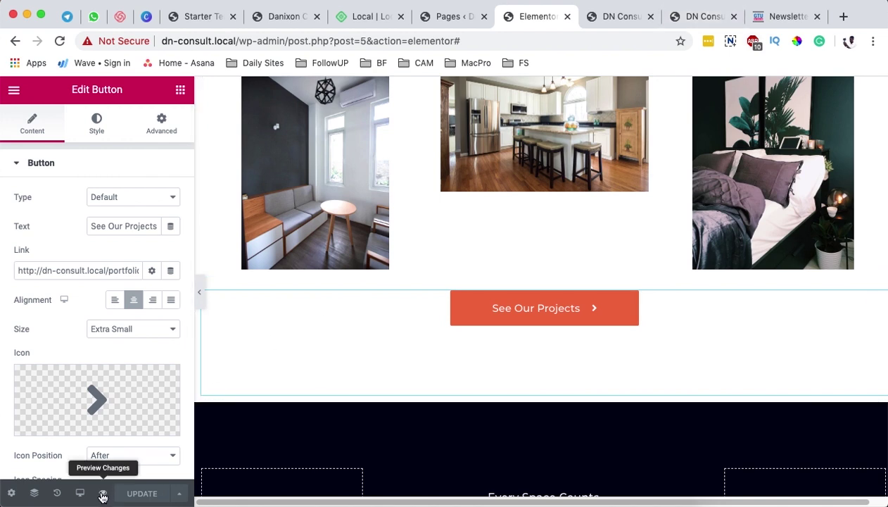
{"action": "left_click", "coordinate": [102, 494]}
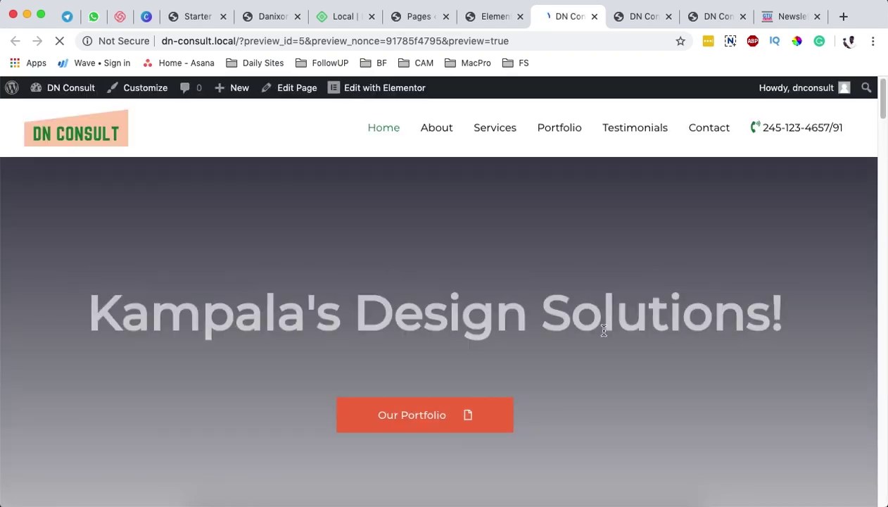
{"action": "scroll", "coordinate": [449, 372], "scroll_direction": "down", "scroll_amount": 10}
{"action": "scroll", "coordinate": [461, 341], "scroll_direction": "down", "scroll_amount": 10}
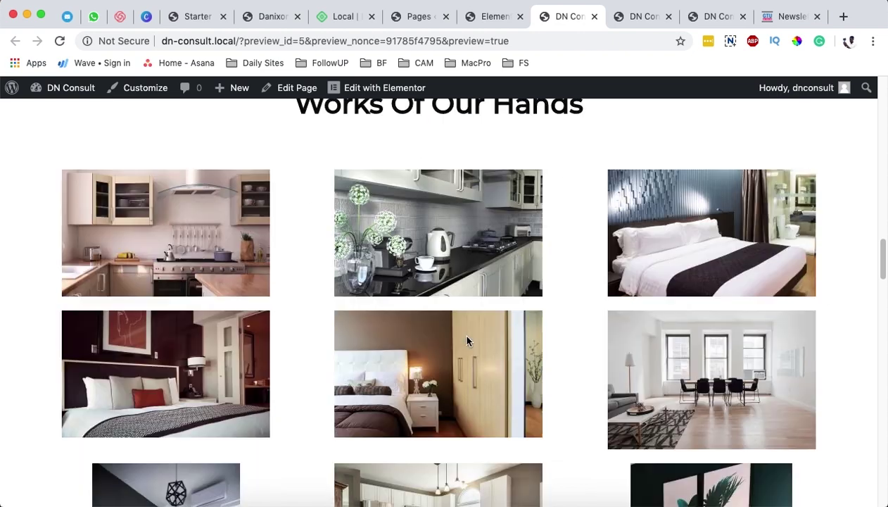
{"action": "scroll", "coordinate": [467, 340], "scroll_direction": "down", "scroll_amount": 5}
Back in the editor, open the Navigator and rename the dark heading section below the gallery as "Why Choose Us".
{"action": "left_click", "coordinate": [491, 16]}
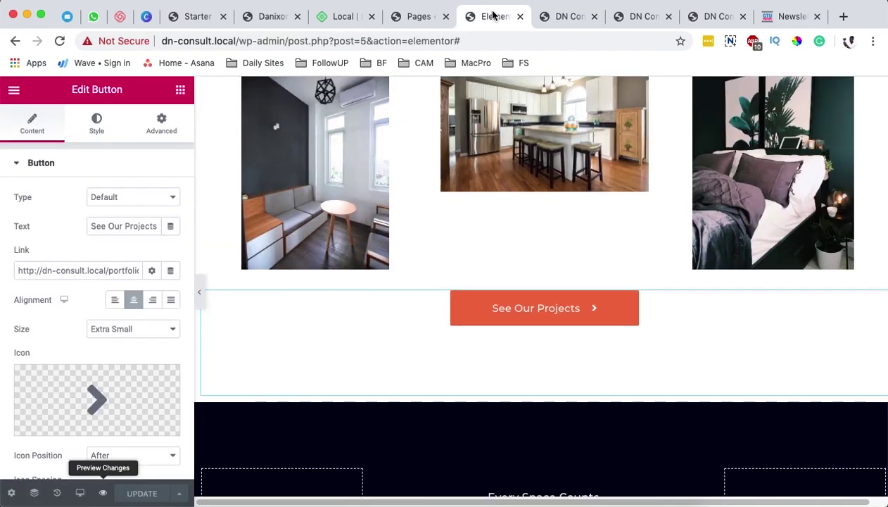
{"action": "scroll", "coordinate": [505, 418], "scroll_direction": "down", "scroll_amount": 3}
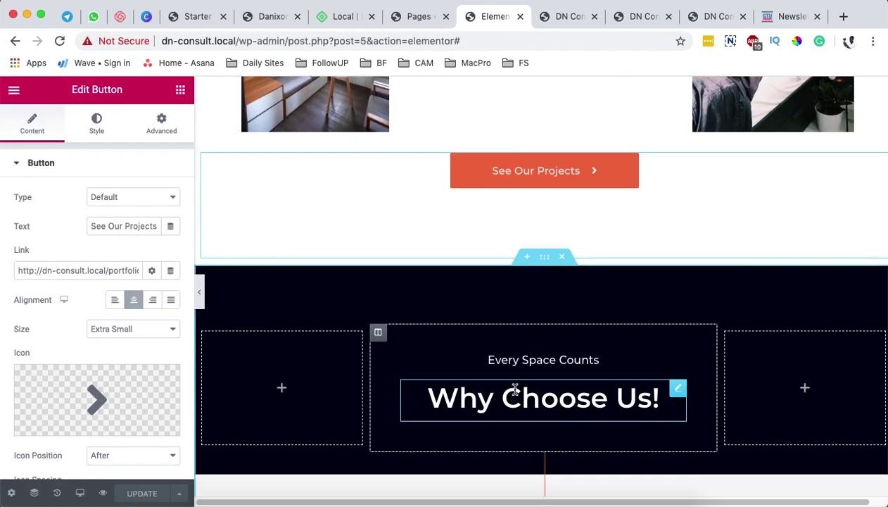
{"action": "scroll", "coordinate": [518, 386], "scroll_direction": "down", "scroll_amount": 3}
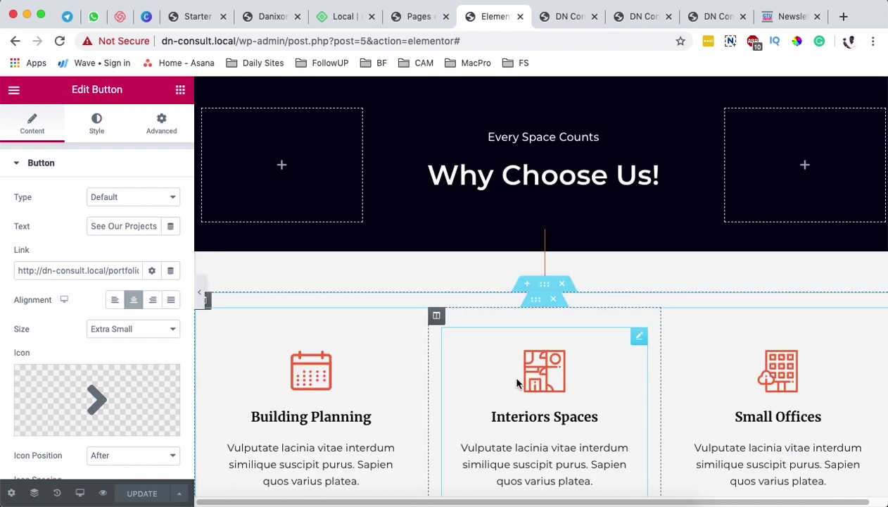
{"action": "scroll", "coordinate": [517, 376], "scroll_direction": "up", "scroll_amount": 4}
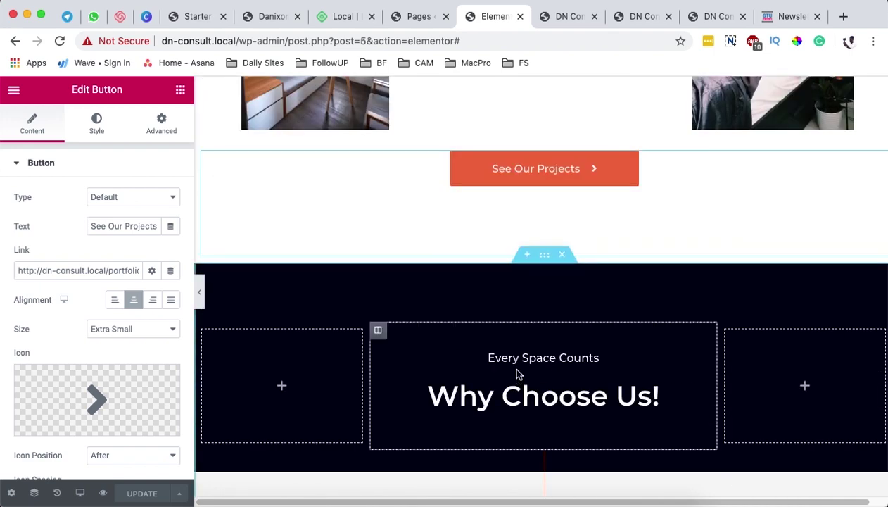
{"action": "left_click", "coordinate": [541, 255]}
{"action": "scroll", "coordinate": [541, 281], "scroll_direction": "up", "scroll_amount": 10}
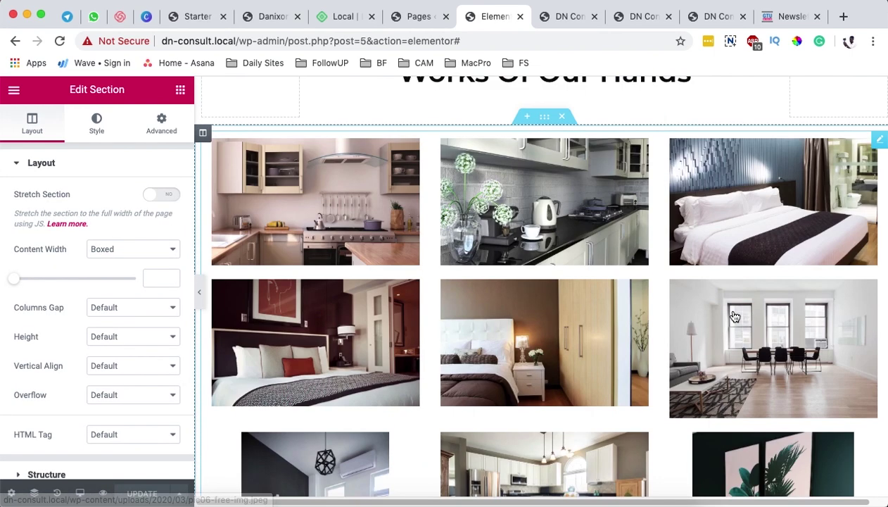
{"action": "scroll", "coordinate": [553, 176], "scroll_direction": "up", "scroll_amount": 5}
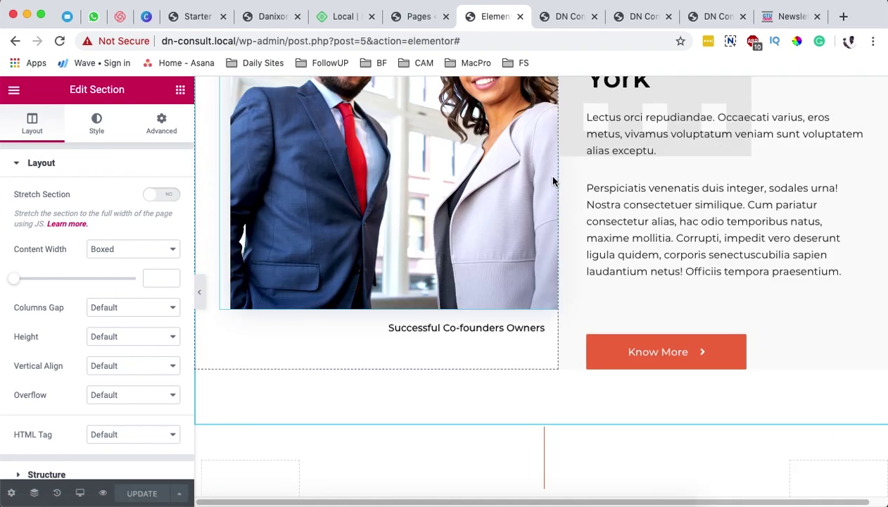
{"action": "scroll", "coordinate": [521, 232], "scroll_direction": "down", "scroll_amount": 15}
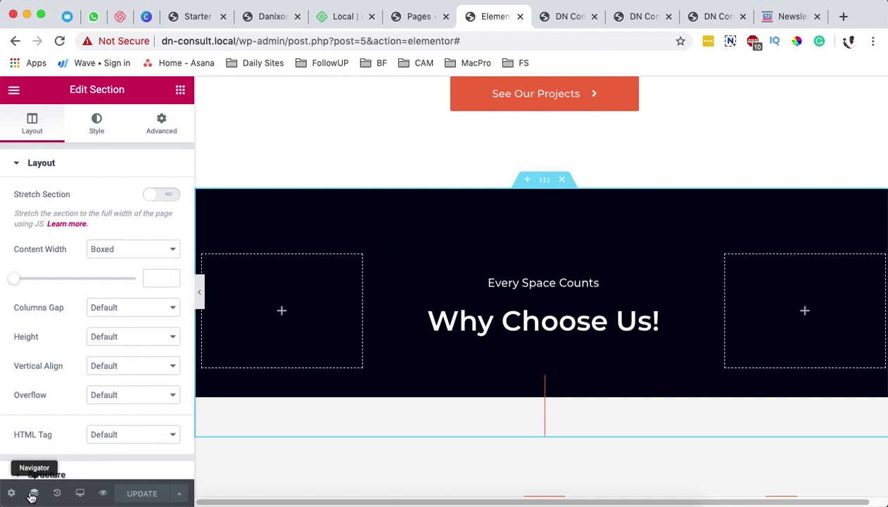
{"action": "left_click", "coordinate": [34, 492]}
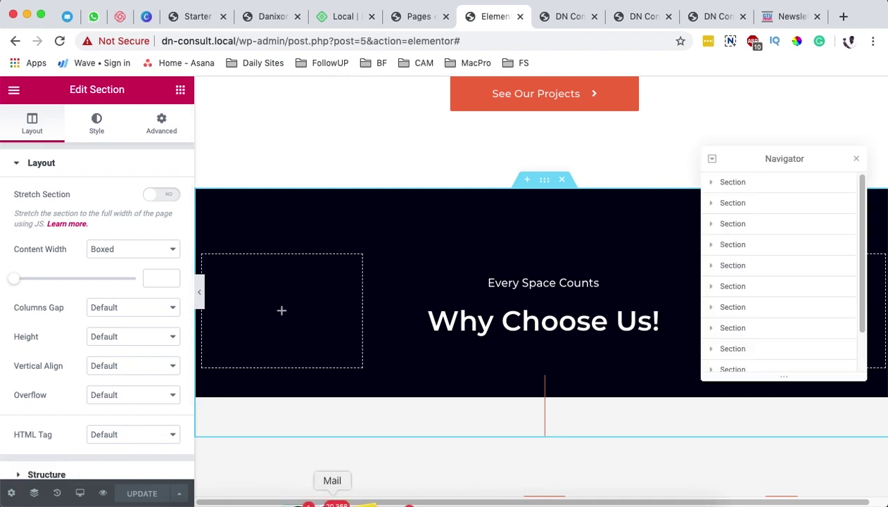
{"action": "left_click", "coordinate": [546, 185]}
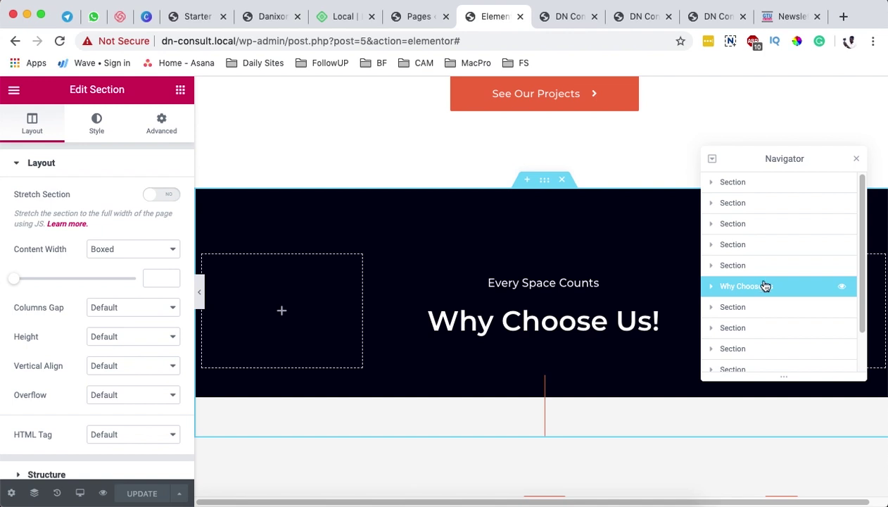
Move the Why Choose Us section directly above the Works Of Our Hands section in the Navigator and review the new section order.
{"action": "left_click_drag", "start_coordinate": [786, 284], "coordinate": [783, 243]}
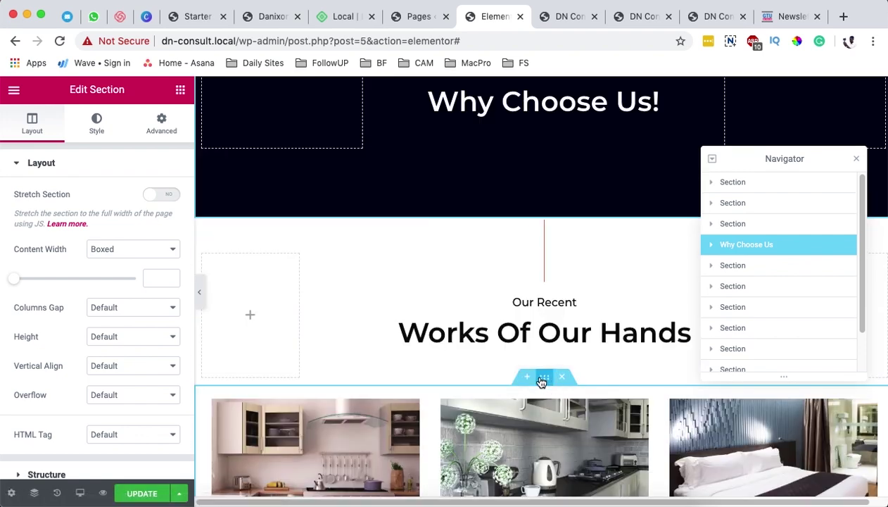
{"action": "left_click", "coordinate": [542, 380]}
{"action": "left_click", "coordinate": [545, 215]}
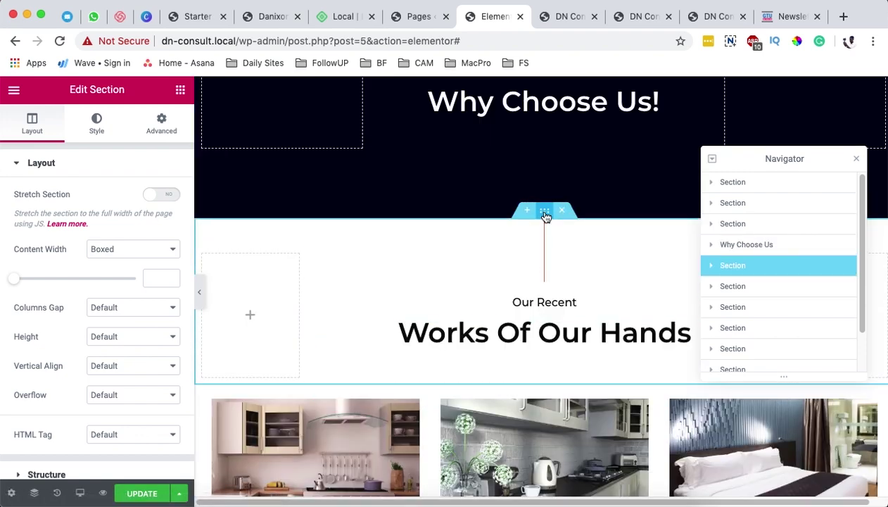
{"action": "scroll", "coordinate": [545, 197], "scroll_direction": "up", "scroll_amount": 3}
{"action": "scroll", "coordinate": [535, 281], "scroll_direction": "up", "scroll_amount": 3}
{"action": "scroll", "coordinate": [528, 352], "scroll_direction": "down", "scroll_amount": 10}
{"action": "scroll", "coordinate": [529, 369], "scroll_direction": "down", "scroll_amount": 8}
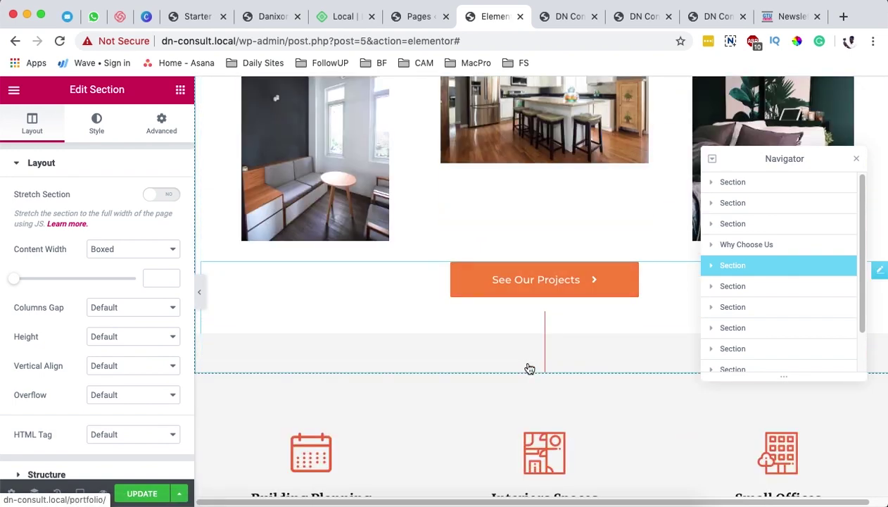
Move the services section with Building Planning and Real Estates directly below the Why Choose Us section in the Navigator.
{"action": "scroll", "coordinate": [529, 367], "scroll_direction": "down", "scroll_amount": 1}
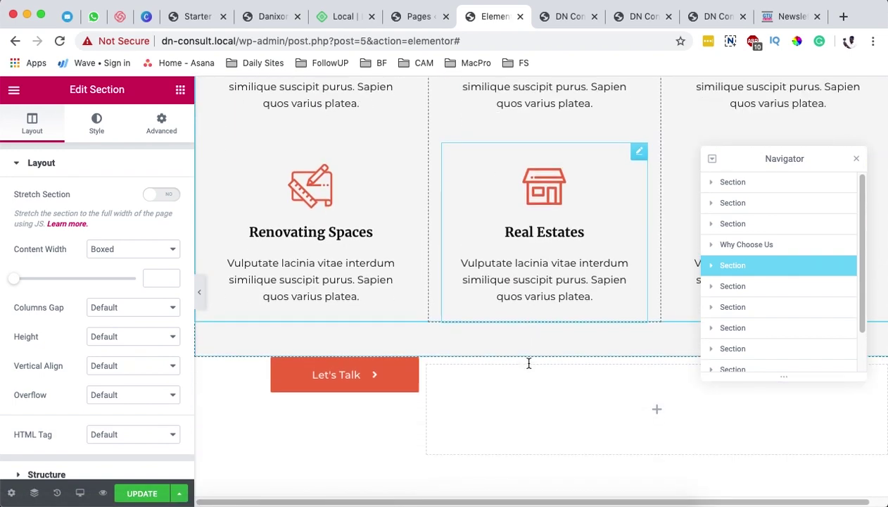
{"action": "scroll", "coordinate": [540, 319], "scroll_direction": "up", "scroll_amount": 6}
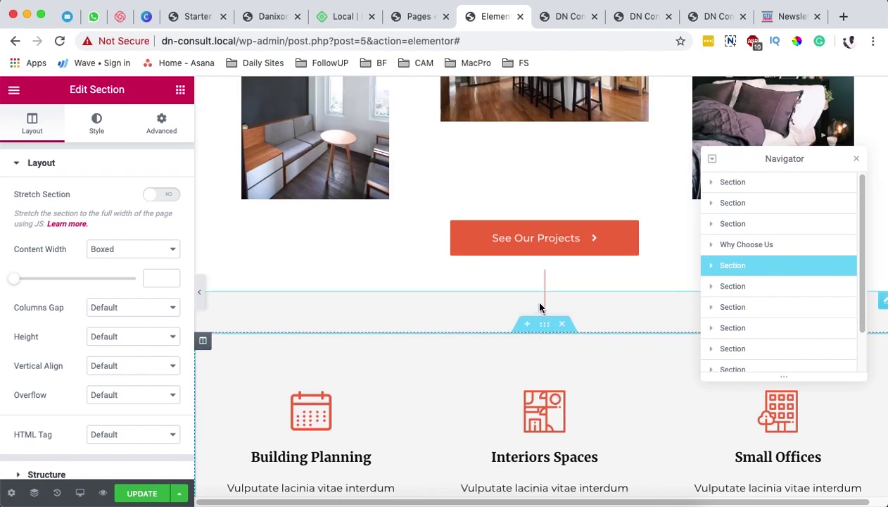
{"action": "left_click_drag", "start_coordinate": [785, 310], "coordinate": [777, 265]}
{"action": "left_click_drag", "start_coordinate": [749, 303], "coordinate": [747, 297]}
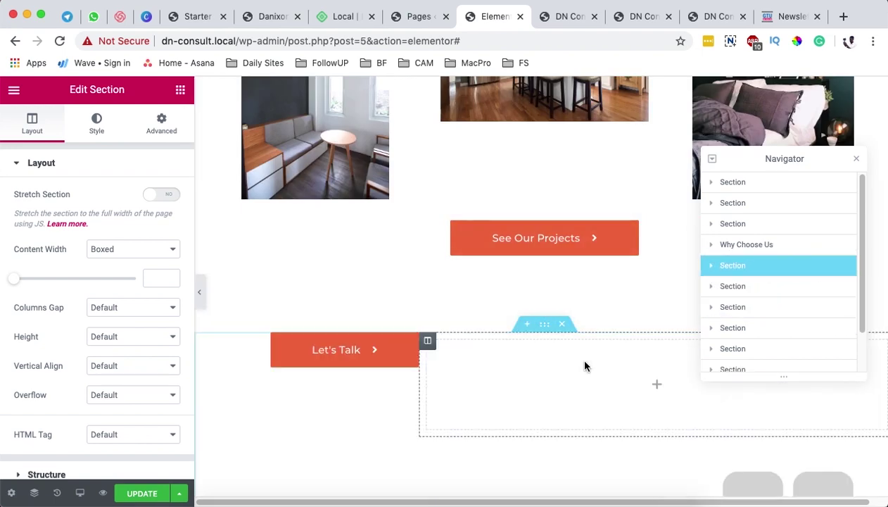
Delete the Best Ranked By heading section above the brand logos using the Navigator.
{"action": "scroll", "coordinate": [576, 355], "scroll_direction": "down", "scroll_amount": 6}
{"action": "scroll", "coordinate": [585, 365], "scroll_direction": "down", "scroll_amount": 10}
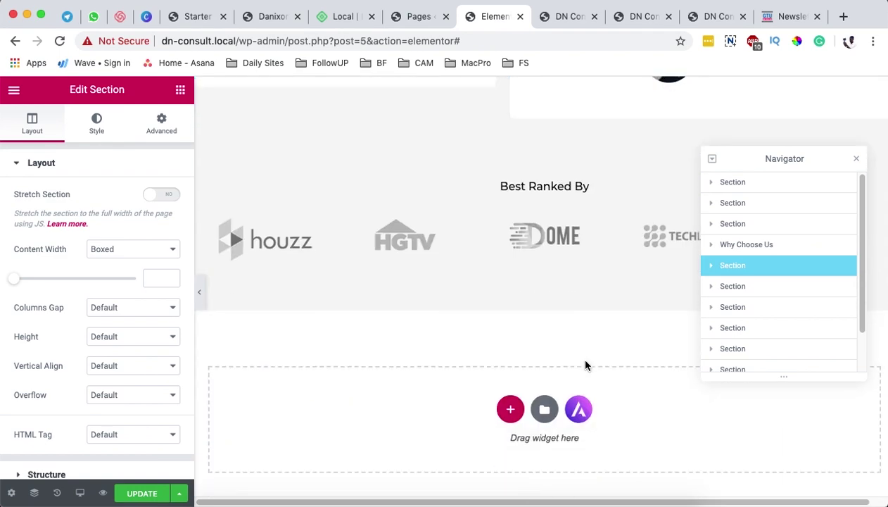
{"action": "scroll", "coordinate": [586, 364], "scroll_direction": "down", "scroll_amount": 3}
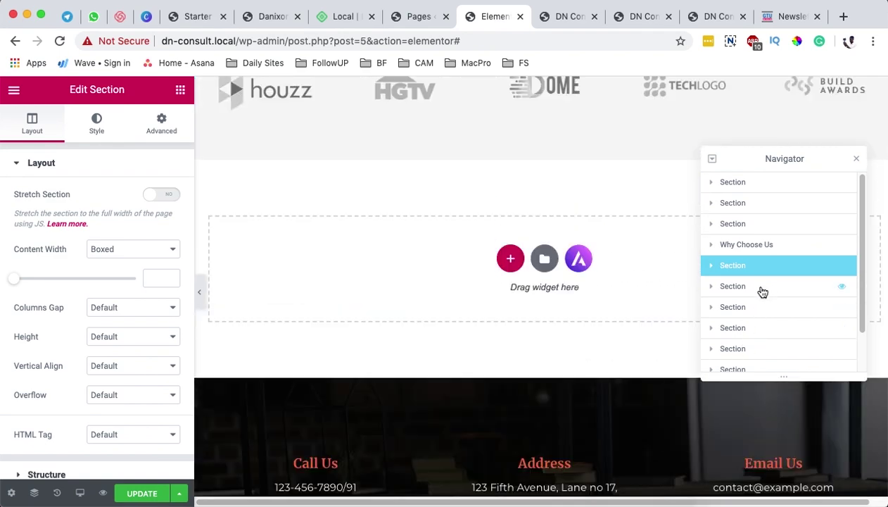
{"action": "scroll", "coordinate": [591, 304], "scroll_direction": "up", "scroll_amount": 5}
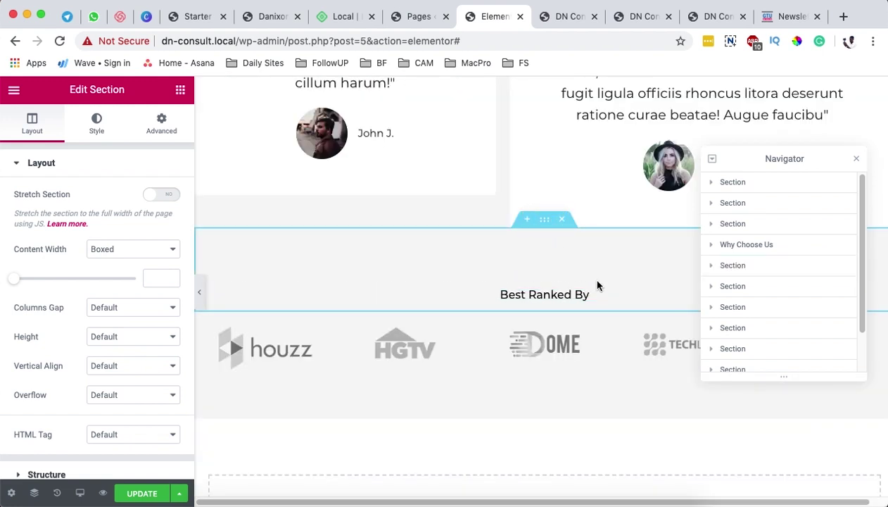
{"action": "scroll", "coordinate": [771, 302], "scroll_direction": "down", "scroll_amount": 1}
{"action": "right_click", "coordinate": [793, 344]}
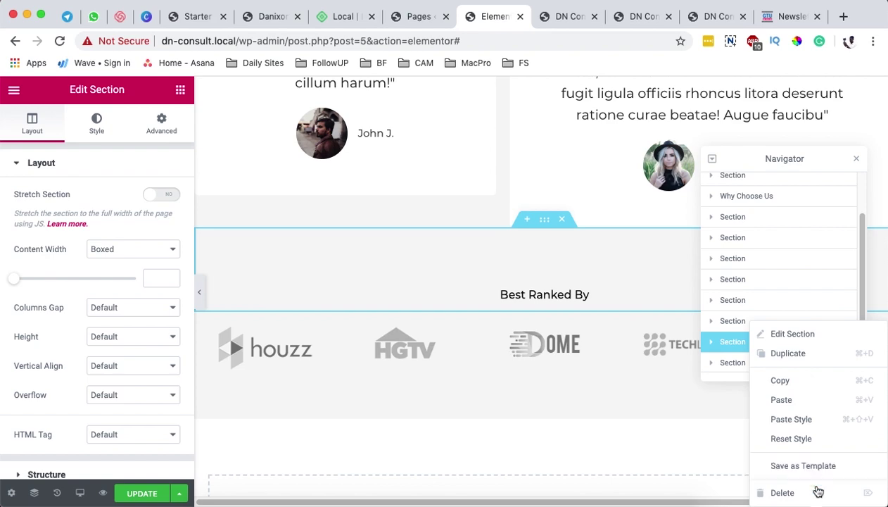
{"action": "key", "text": "Delete"}
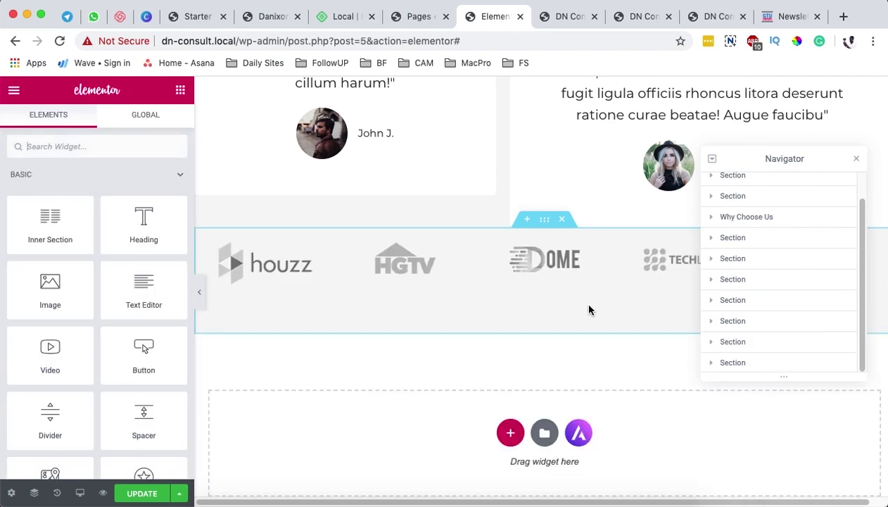
Select the brand logos section in the Navigator, then temporarily hide it in the editor and show it again.
{"action": "scroll", "coordinate": [588, 309], "scroll_direction": "up", "scroll_amount": 3}
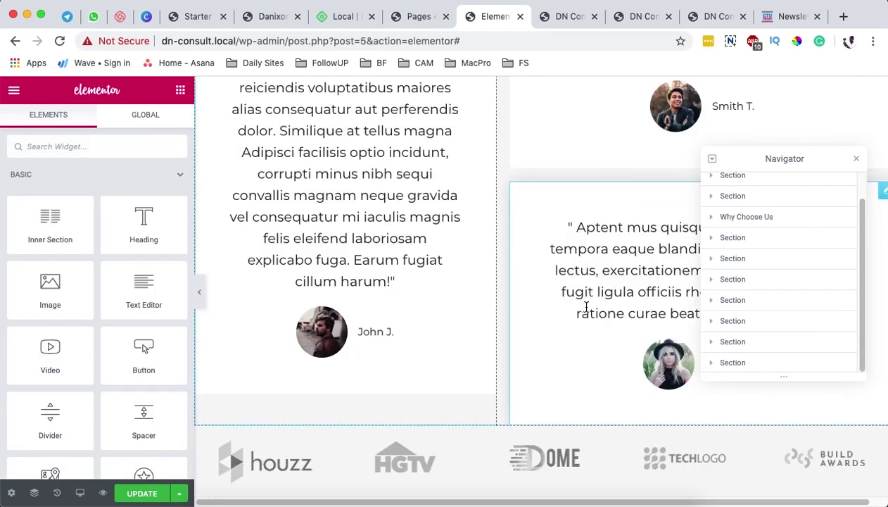
{"action": "left_click", "coordinate": [774, 363]}
{"action": "left_click", "coordinate": [842, 362]}
{"action": "scroll", "coordinate": [604, 416], "scroll_direction": "down", "scroll_amount": 4}
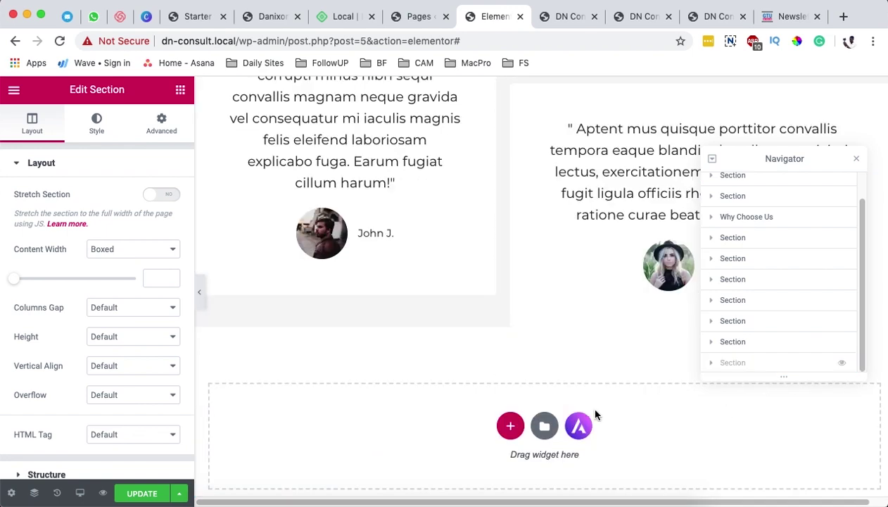
{"action": "left_click", "coordinate": [843, 364]}
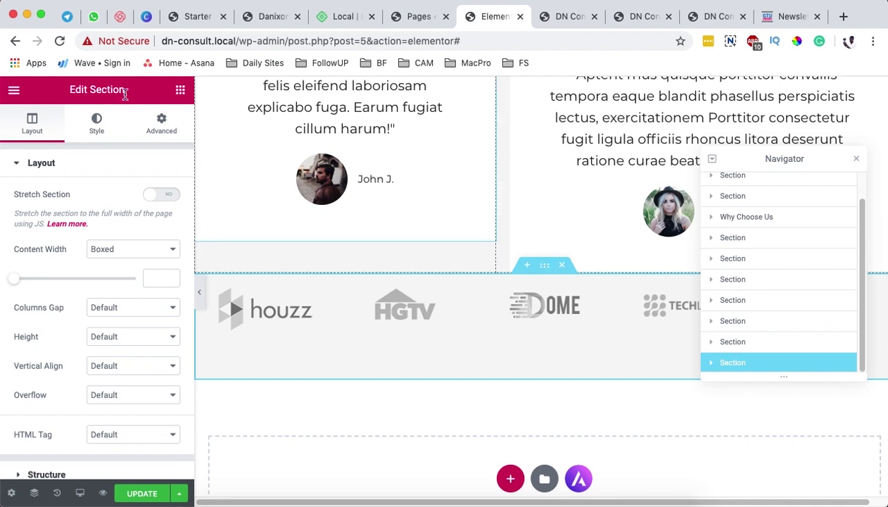
Set the brand logos section's responsive visibility to hide on desktop, tablet and mobile, and update the page.
{"action": "left_click", "coordinate": [162, 125]}
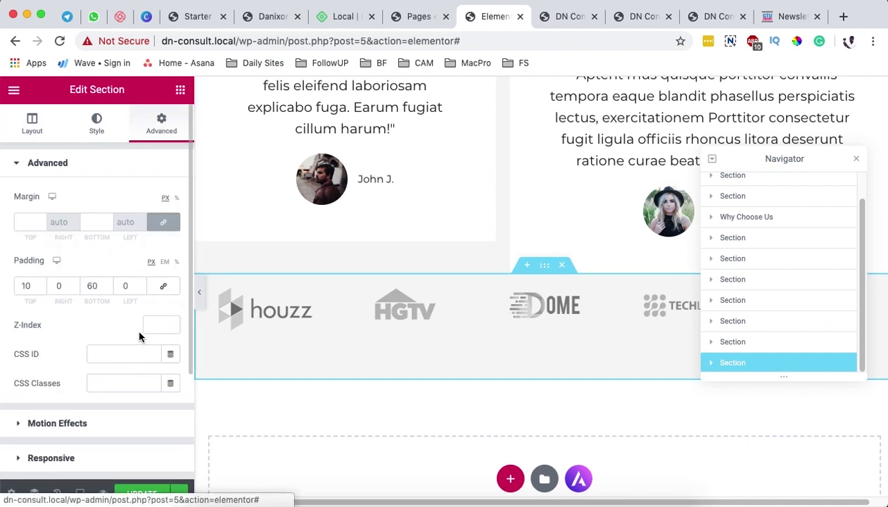
{"action": "scroll", "coordinate": [140, 339], "scroll_direction": "down", "scroll_amount": 3}
{"action": "left_click", "coordinate": [50, 316]}
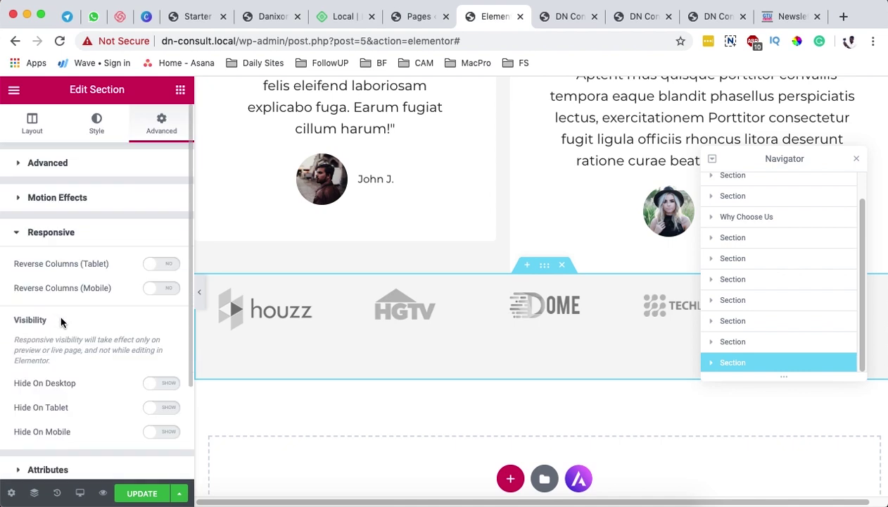
{"action": "scroll", "coordinate": [90, 339], "scroll_direction": "down", "scroll_amount": 2}
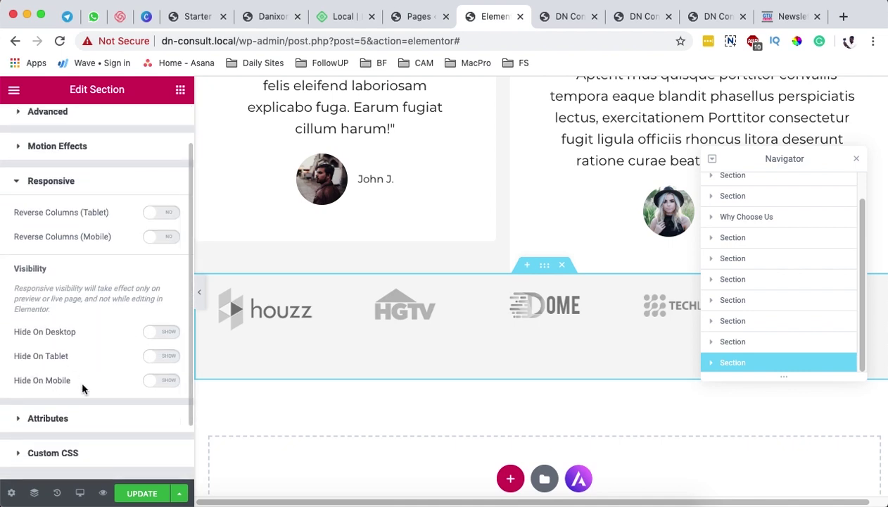
{"action": "left_click", "coordinate": [162, 332]}
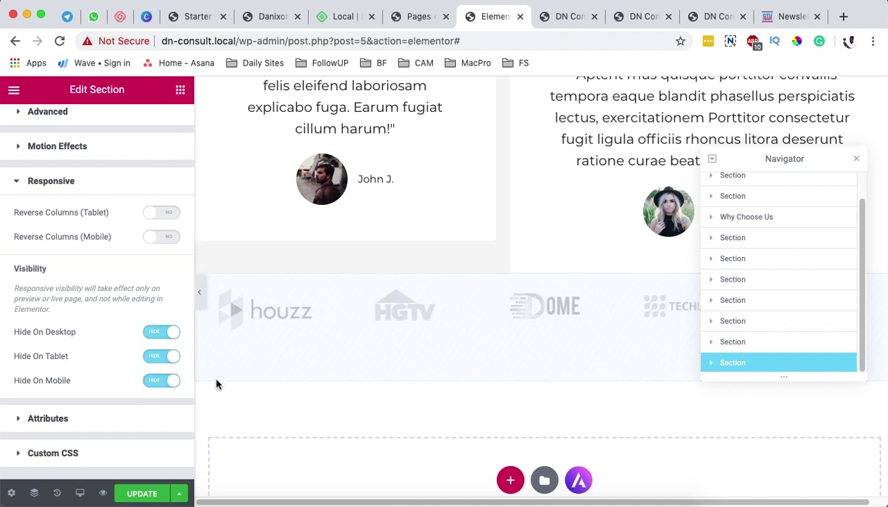
{"action": "key", "text": "super+s"}
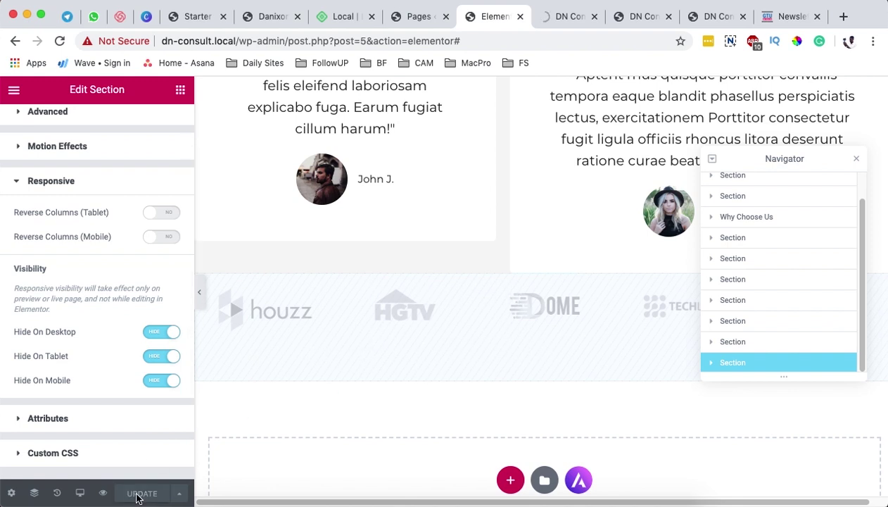
Switch to the page preview and check the area between the client testimonials and the footer.
{"action": "left_click", "coordinate": [554, 17]}
{"action": "scroll", "coordinate": [534, 245], "scroll_direction": "up", "scroll_amount": 10}
{"action": "scroll", "coordinate": [534, 246], "scroll_direction": "down", "scroll_amount": 10}
{"action": "scroll", "coordinate": [533, 246], "scroll_direction": "down", "scroll_amount": 15}
{"action": "scroll", "coordinate": [534, 246], "scroll_direction": "up", "scroll_amount": 10}
{"action": "scroll", "coordinate": [379, 391], "scroll_direction": "up", "scroll_amount": 2}
{"action": "scroll", "coordinate": [486, 188], "scroll_direction": "down", "scroll_amount": 5}
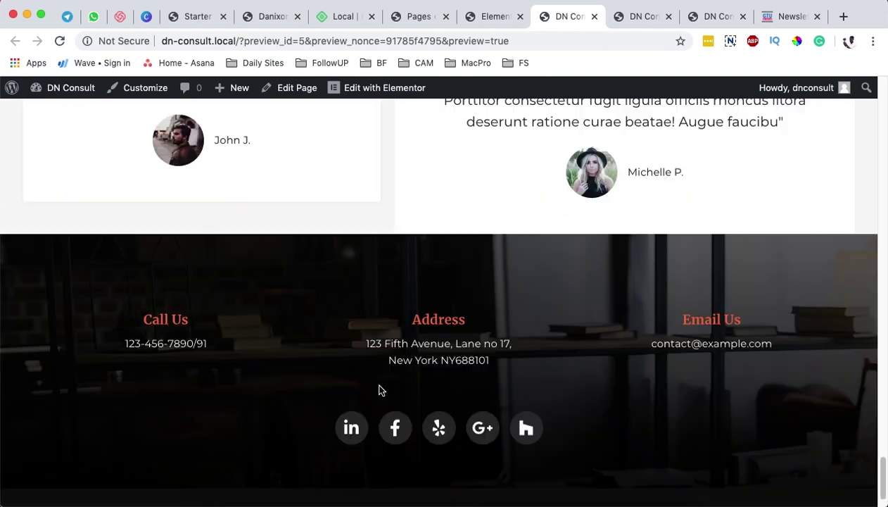
{"action": "scroll", "coordinate": [486, 188], "scroll_direction": "up", "scroll_amount": 5}
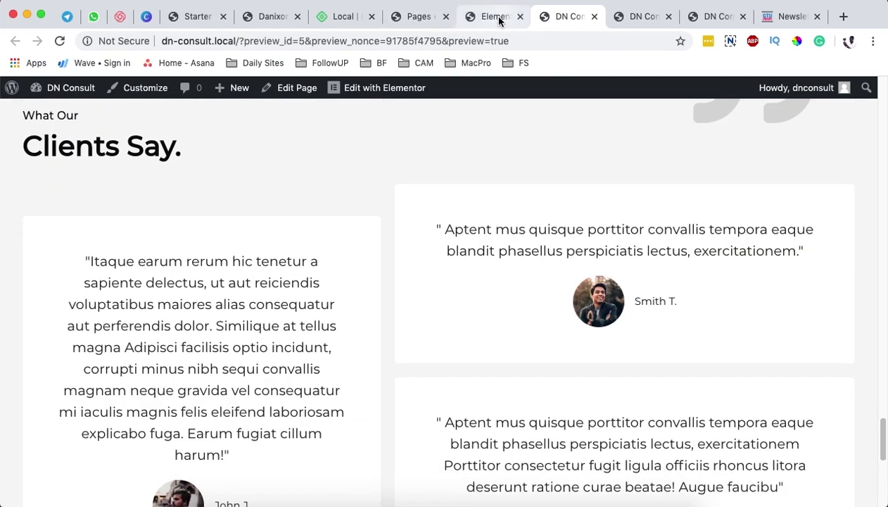
Back in the editor, delete the Let's Talk button section below the gallery, review the page and update it.
{"action": "left_click", "coordinate": [495, 17]}
{"action": "scroll", "coordinate": [507, 286], "scroll_direction": "up", "scroll_amount": 10}
{"action": "scroll", "coordinate": [505, 288], "scroll_direction": "down", "scroll_amount": 4}
{"action": "scroll", "coordinate": [505, 289], "scroll_direction": "up", "scroll_amount": 2}
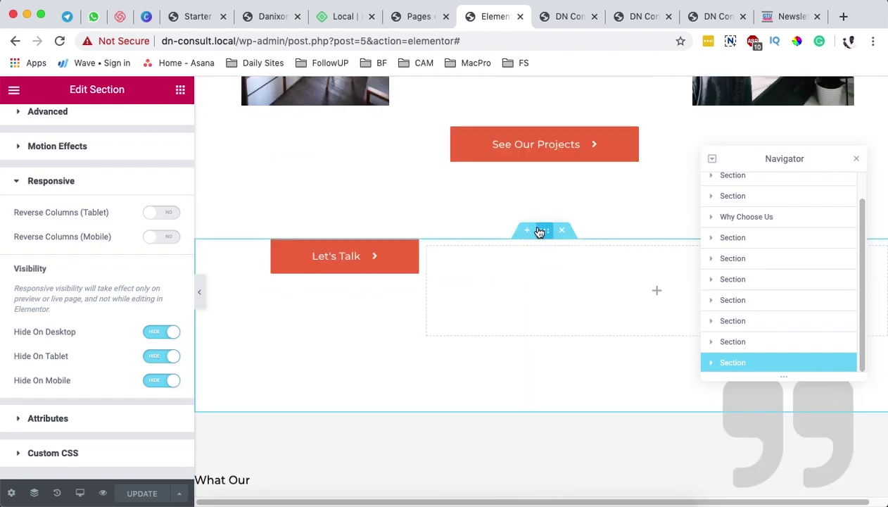
{"action": "left_click", "coordinate": [561, 230]}
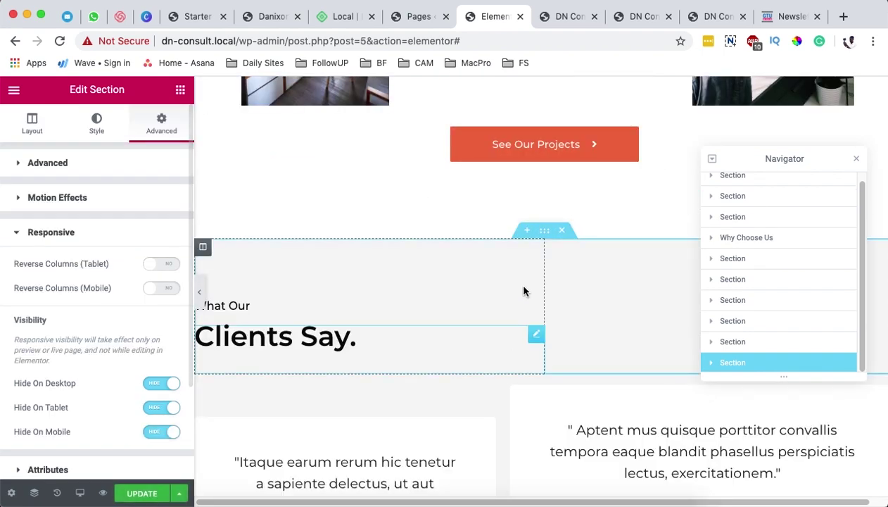
{"action": "scroll", "coordinate": [535, 266], "scroll_direction": "down", "scroll_amount": 10}
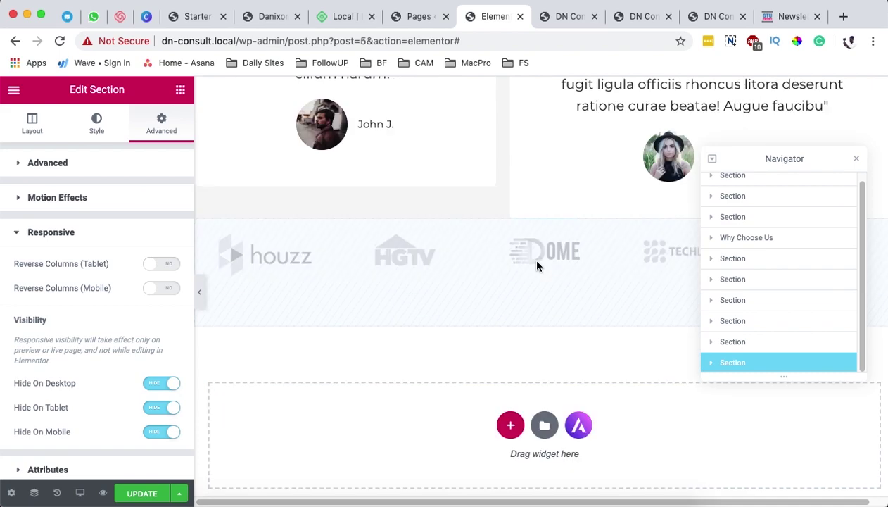
{"action": "scroll", "coordinate": [536, 265], "scroll_direction": "up", "scroll_amount": 12}
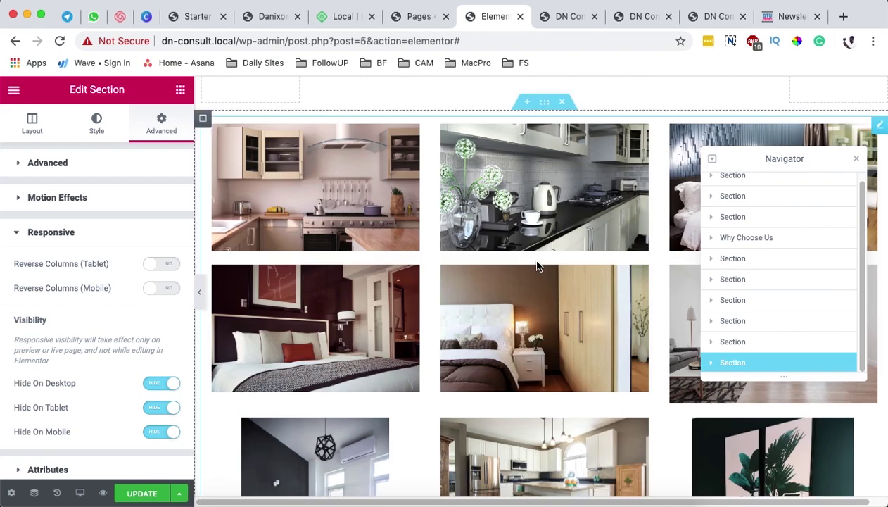
{"action": "scroll", "coordinate": [536, 265], "scroll_direction": "up", "scroll_amount": 12}
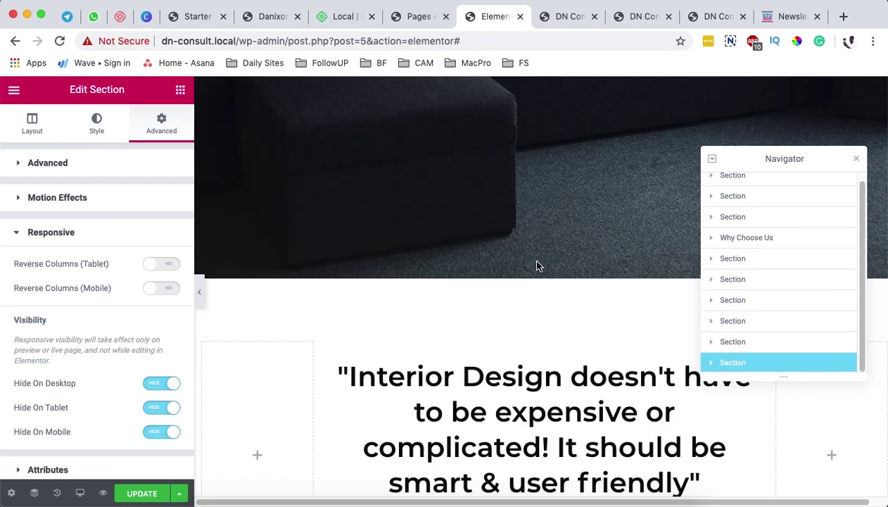
{"action": "scroll", "coordinate": [536, 265], "scroll_direction": "up", "scroll_amount": 10}
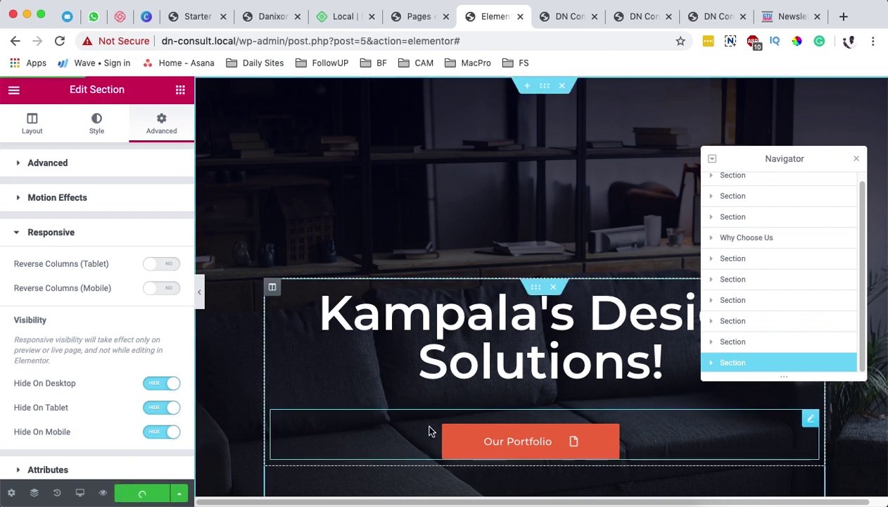
Return to the preview and inspect the updated homepage from the hero banner down to the footer.
{"action": "left_click", "coordinate": [563, 17]}
{"action": "scroll", "coordinate": [625, 301], "scroll_direction": "down", "scroll_amount": 5}
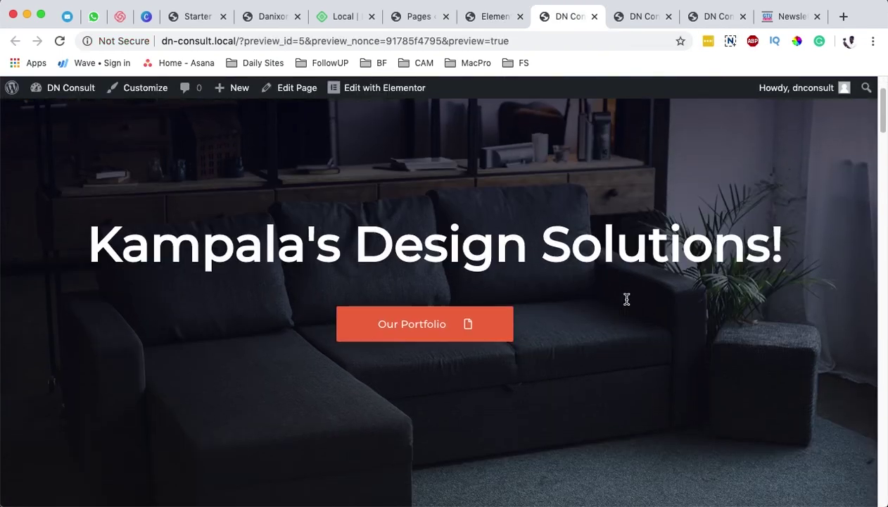
{"action": "scroll", "coordinate": [626, 299], "scroll_direction": "down", "scroll_amount": 10}
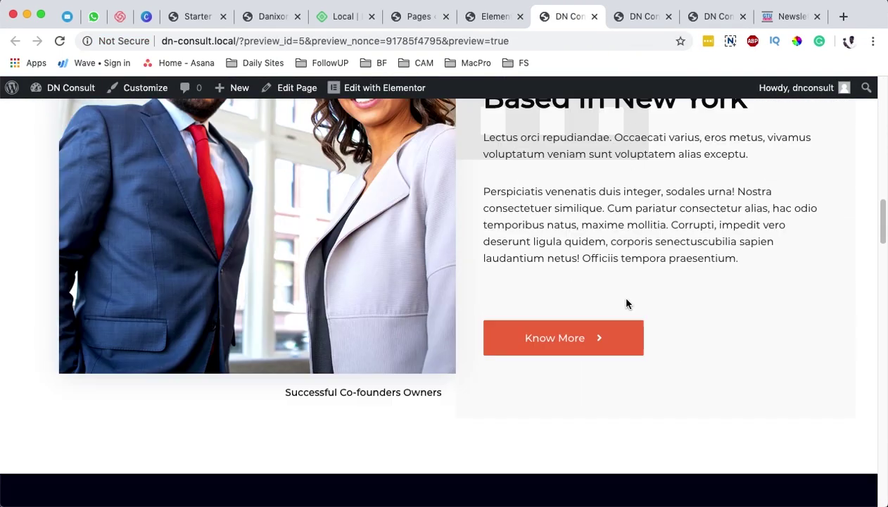
{"action": "scroll", "coordinate": [628, 303], "scroll_direction": "down", "scroll_amount": 12}
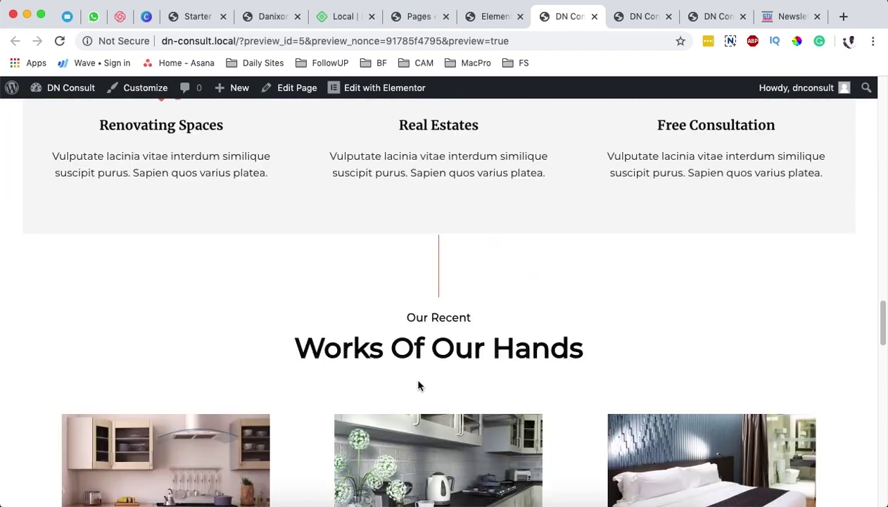
{"action": "scroll", "coordinate": [480, 307], "scroll_direction": "down", "scroll_amount": 12}
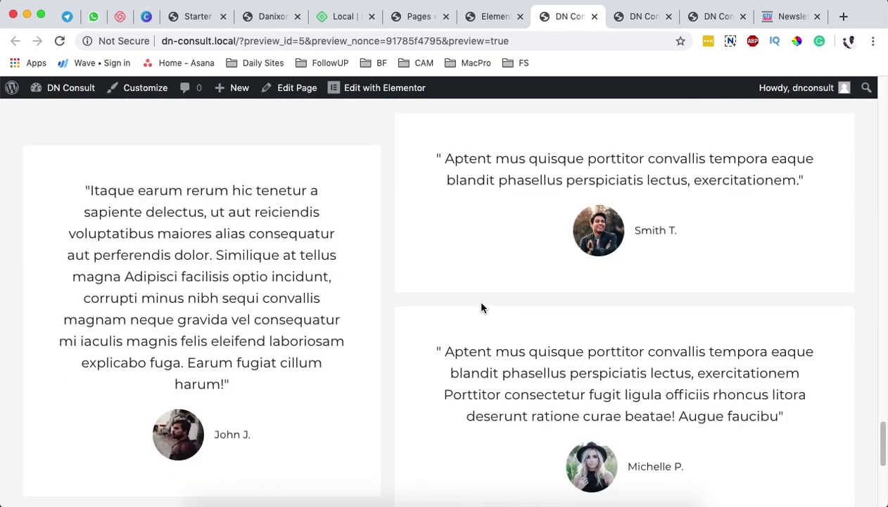
{"action": "scroll", "coordinate": [483, 306], "scroll_direction": "down", "scroll_amount": 3}
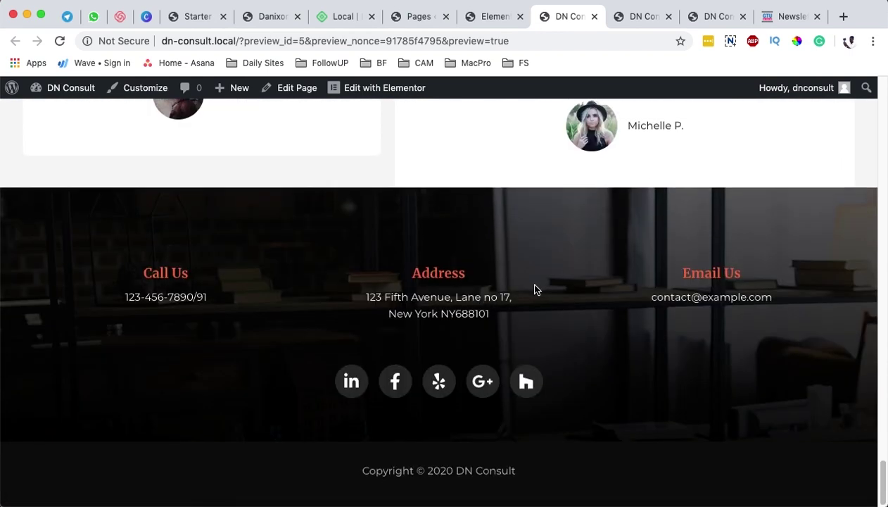